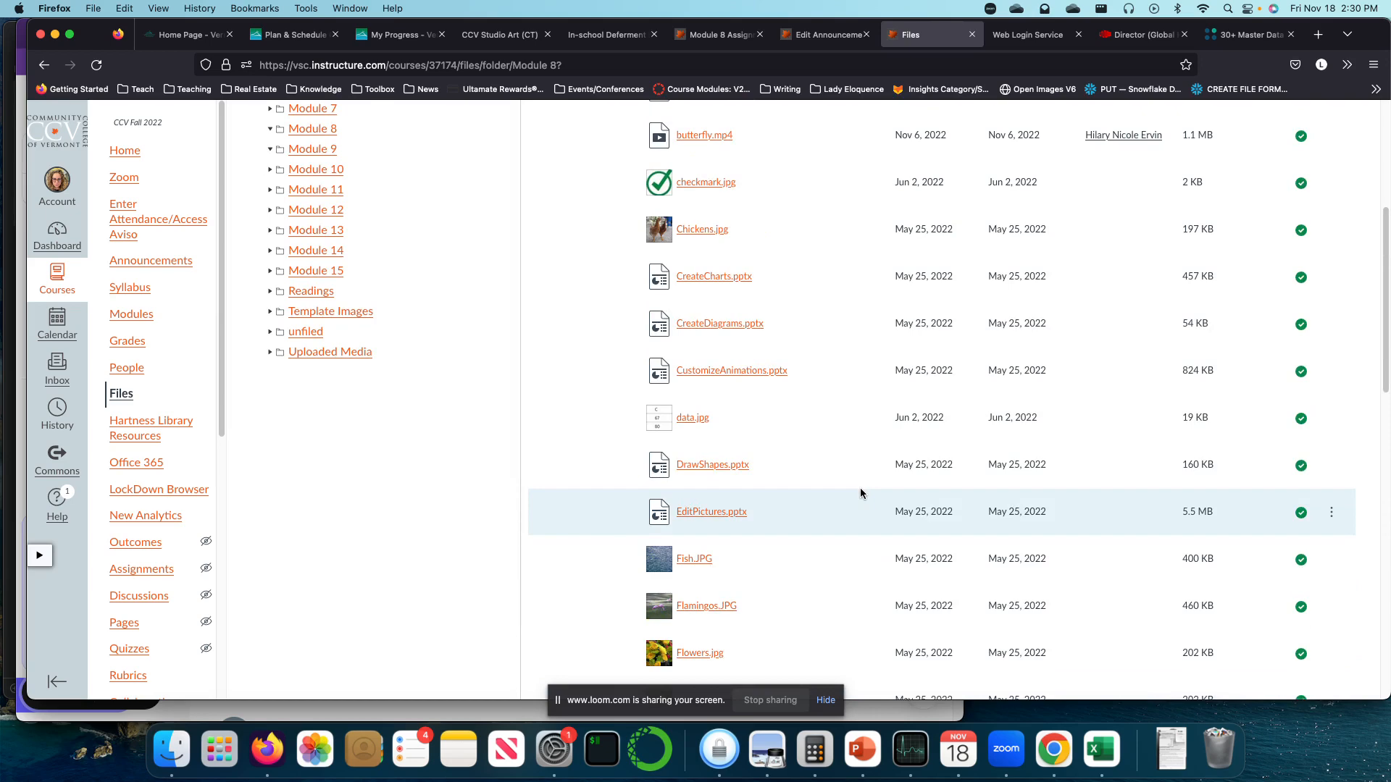
Download butterfly.mp4 from the Module 8 course files and save it to the Module8 folder
{"action": "scroll", "coordinate": [857, 491], "scroll_direction": "up", "scroll_amount": 5}
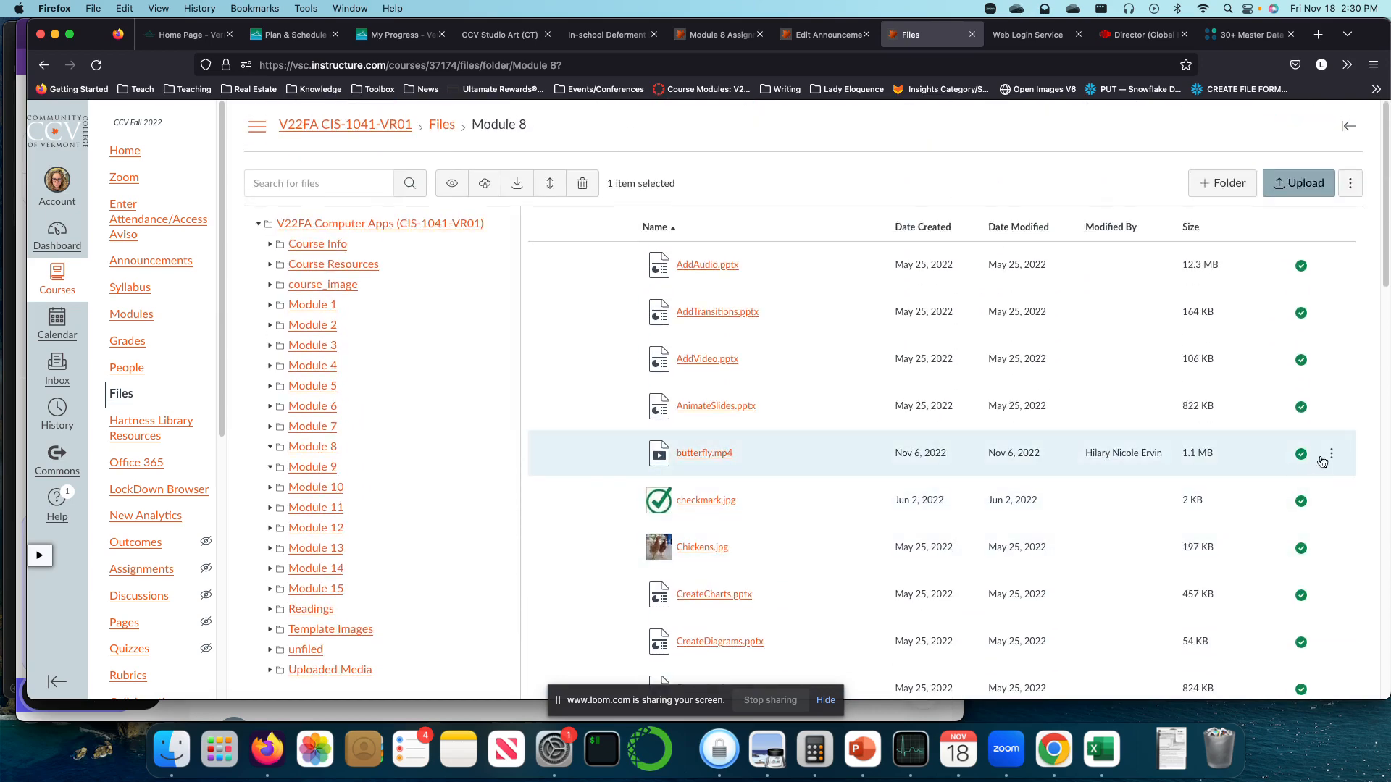
{"action": "left_click", "coordinate": [1332, 453]}
{"action": "left_click", "coordinate": [1283, 500]}
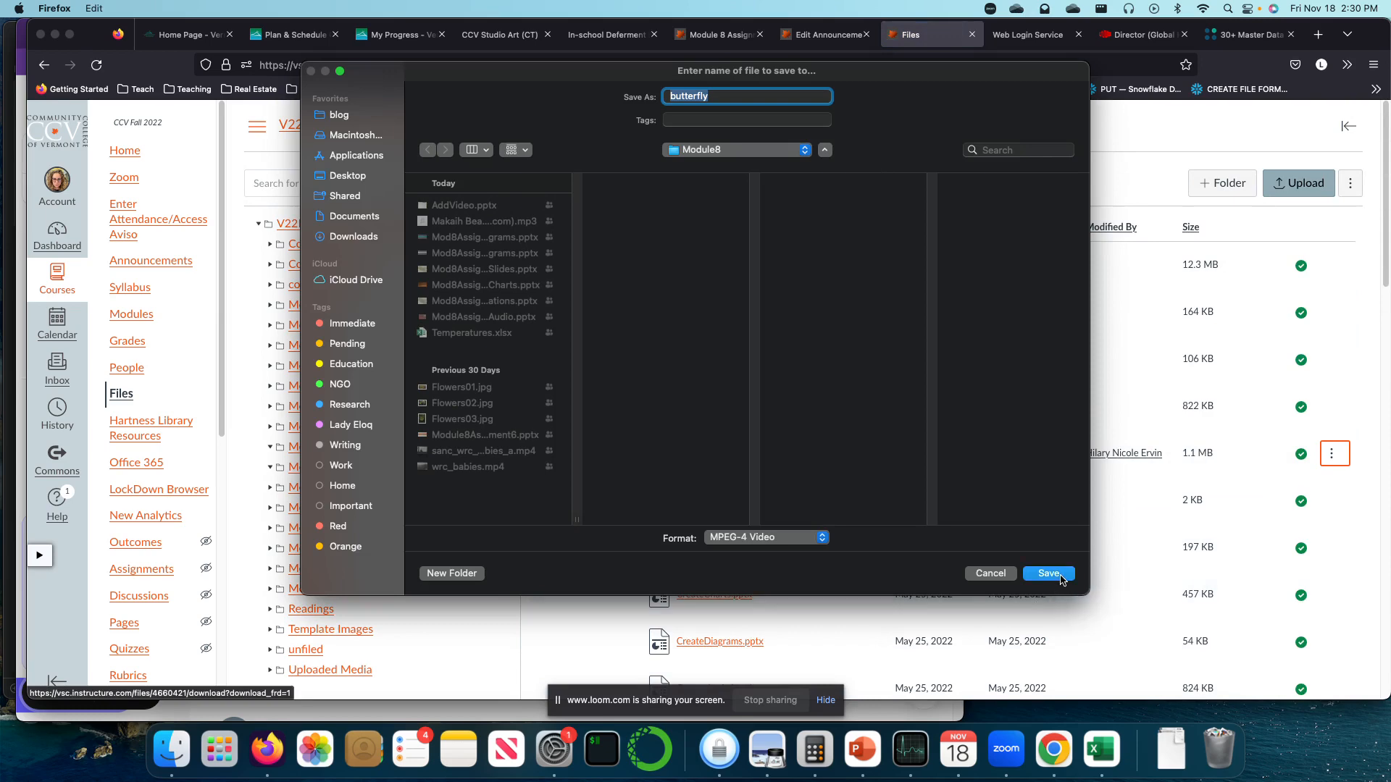
{"action": "left_click", "coordinate": [1061, 578]}
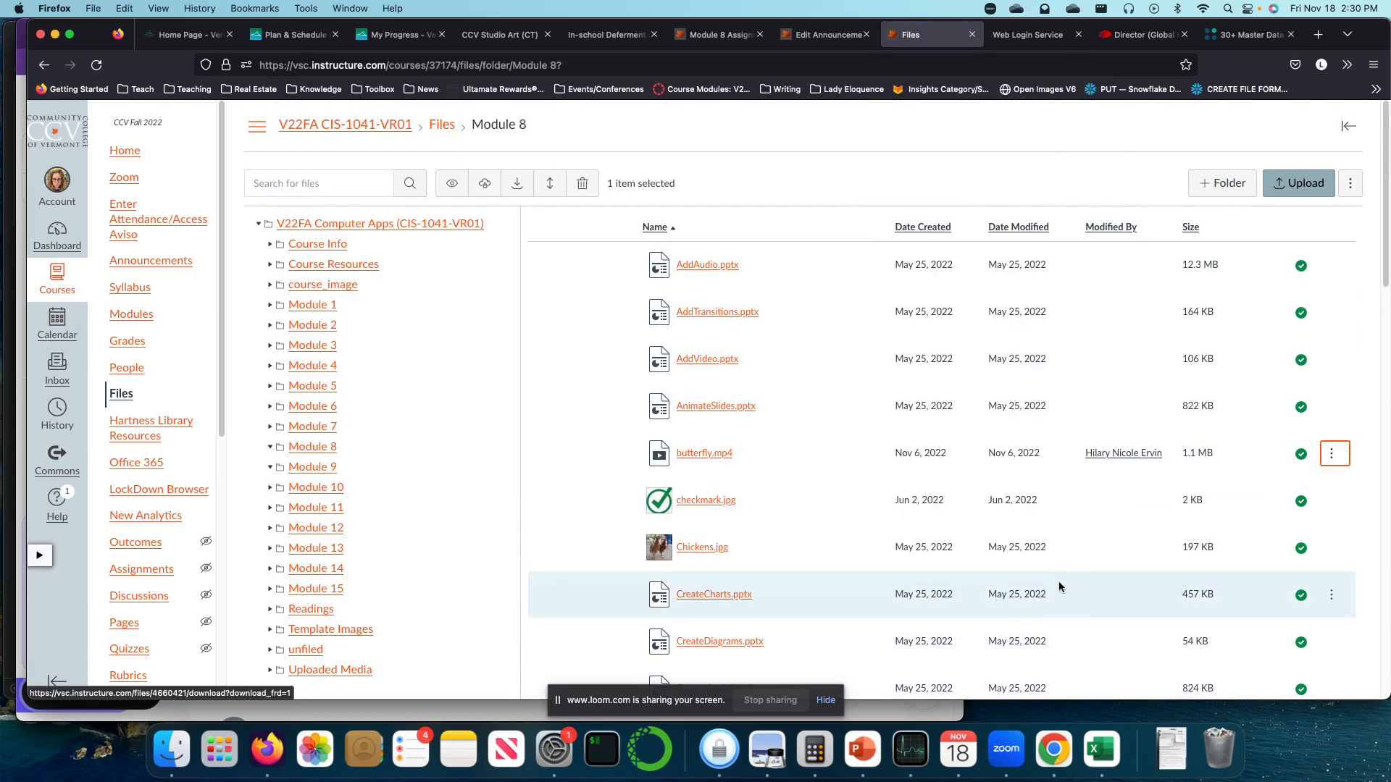
{"action": "left_click", "coordinate": [718, 34]}
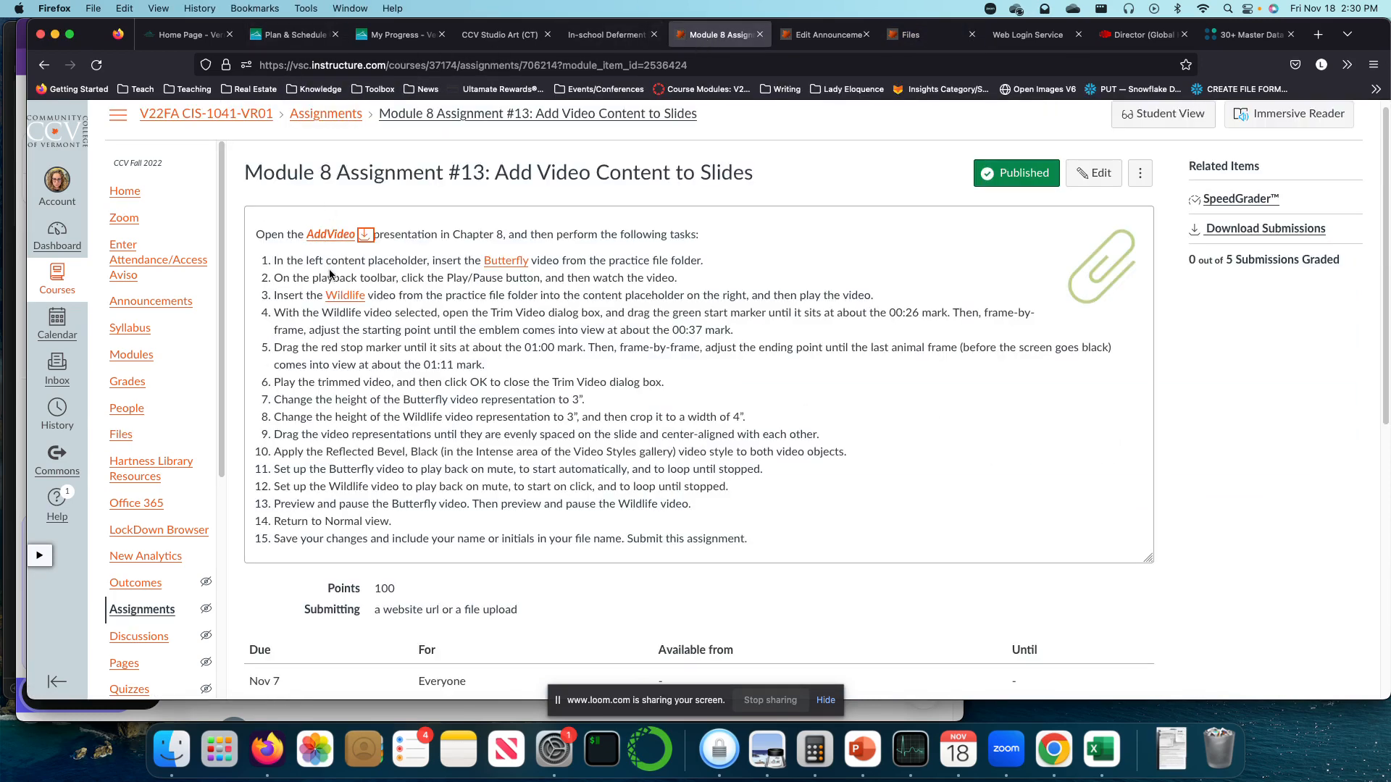
{"action": "left_click", "coordinate": [906, 34]}
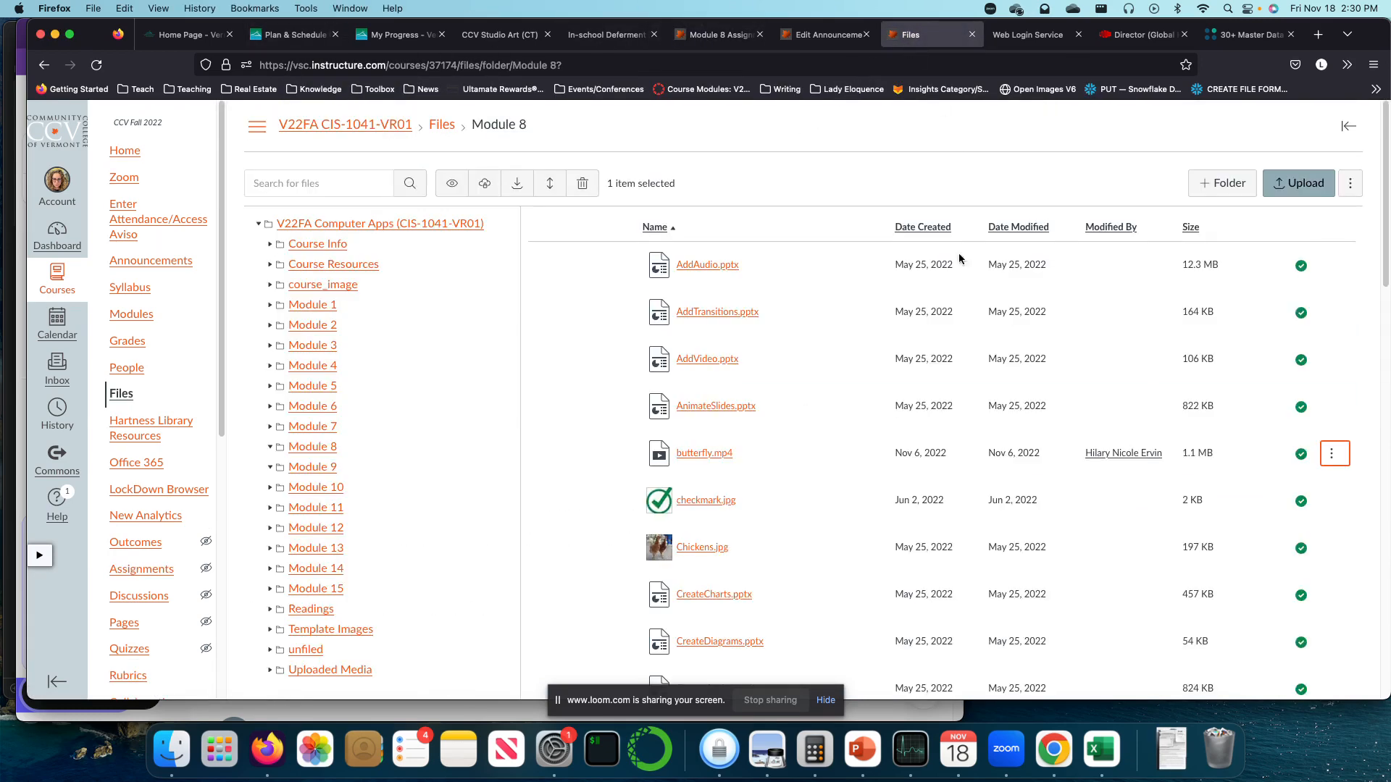
{"action": "scroll", "coordinate": [971, 326], "scroll_direction": "down", "scroll_amount": 5}
{"action": "scroll", "coordinate": [969, 480], "scroll_direction": "down", "scroll_amount": 15}
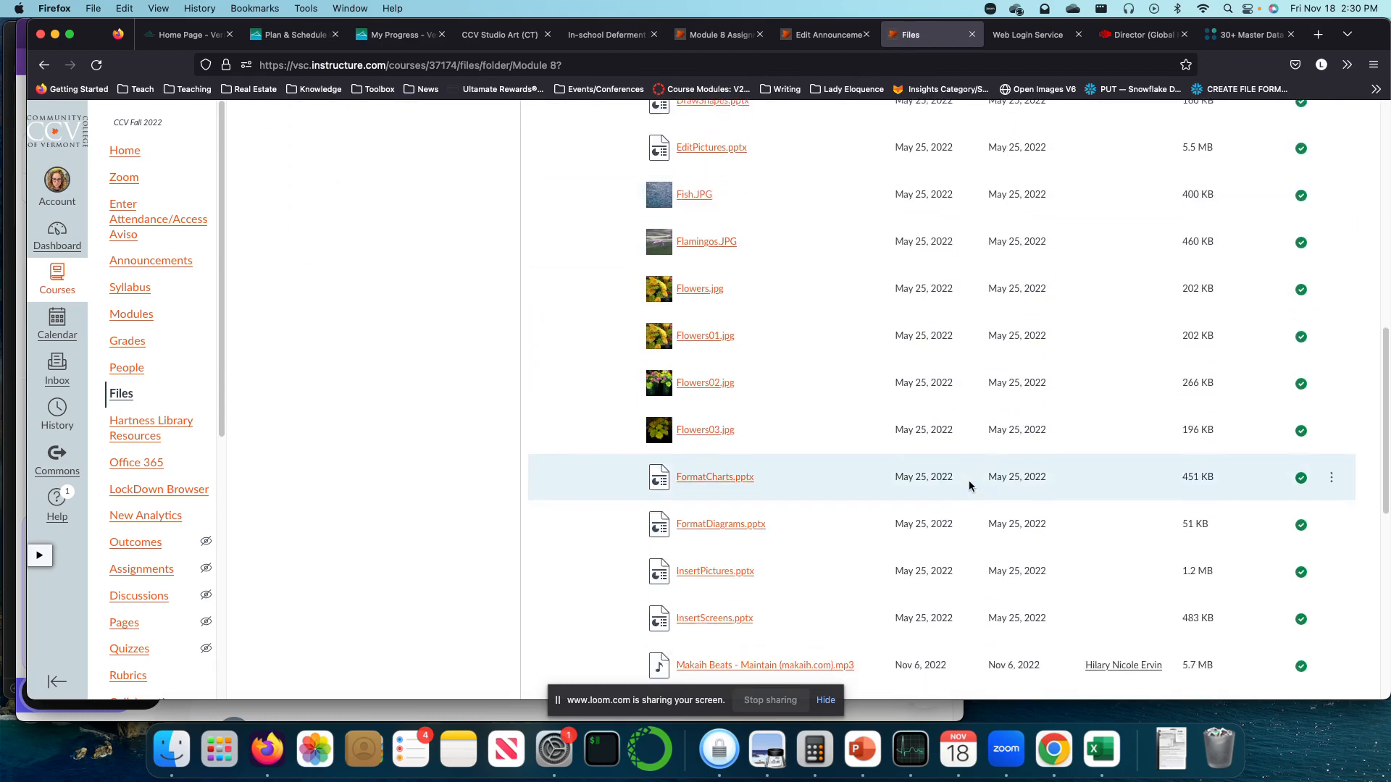
{"action": "scroll", "coordinate": [969, 485], "scroll_direction": "down", "scroll_amount": 3}
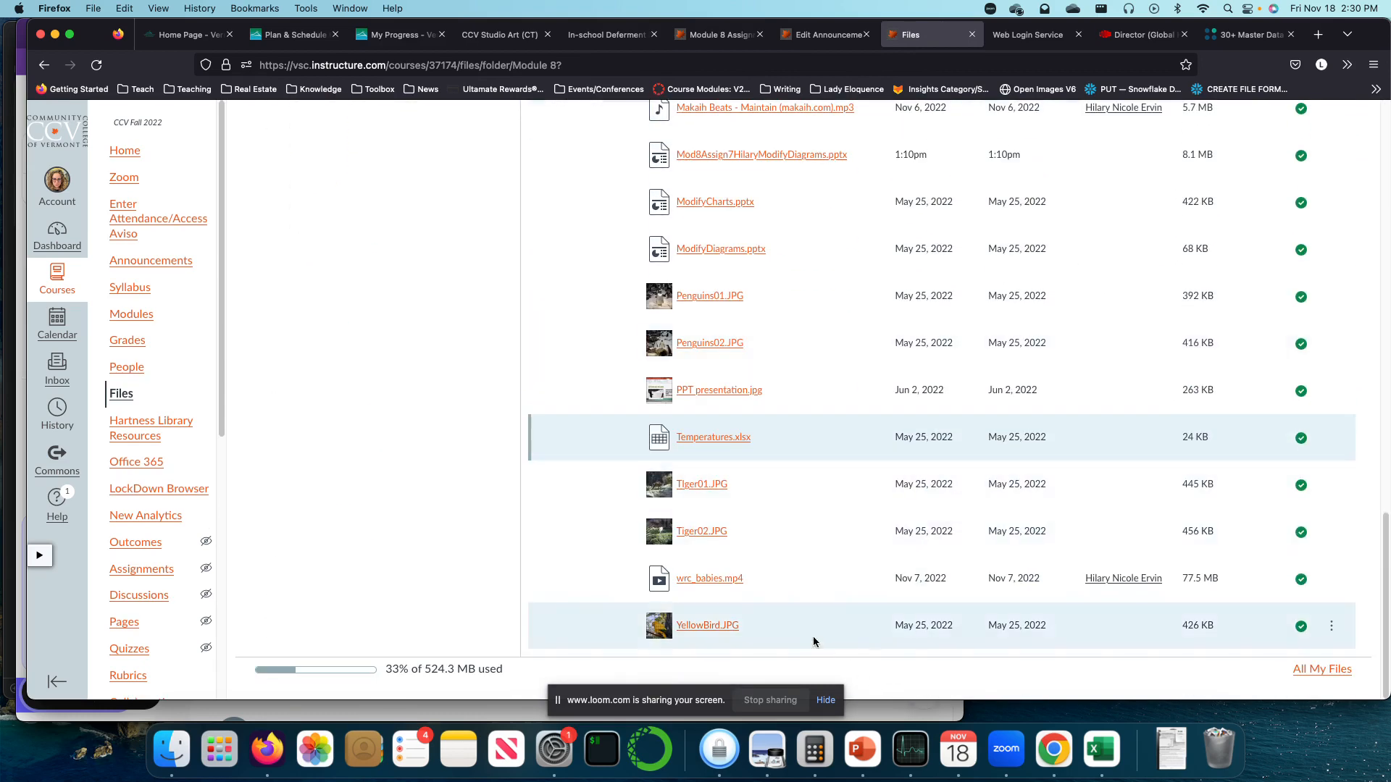
{"action": "left_click", "coordinate": [1331, 578]}
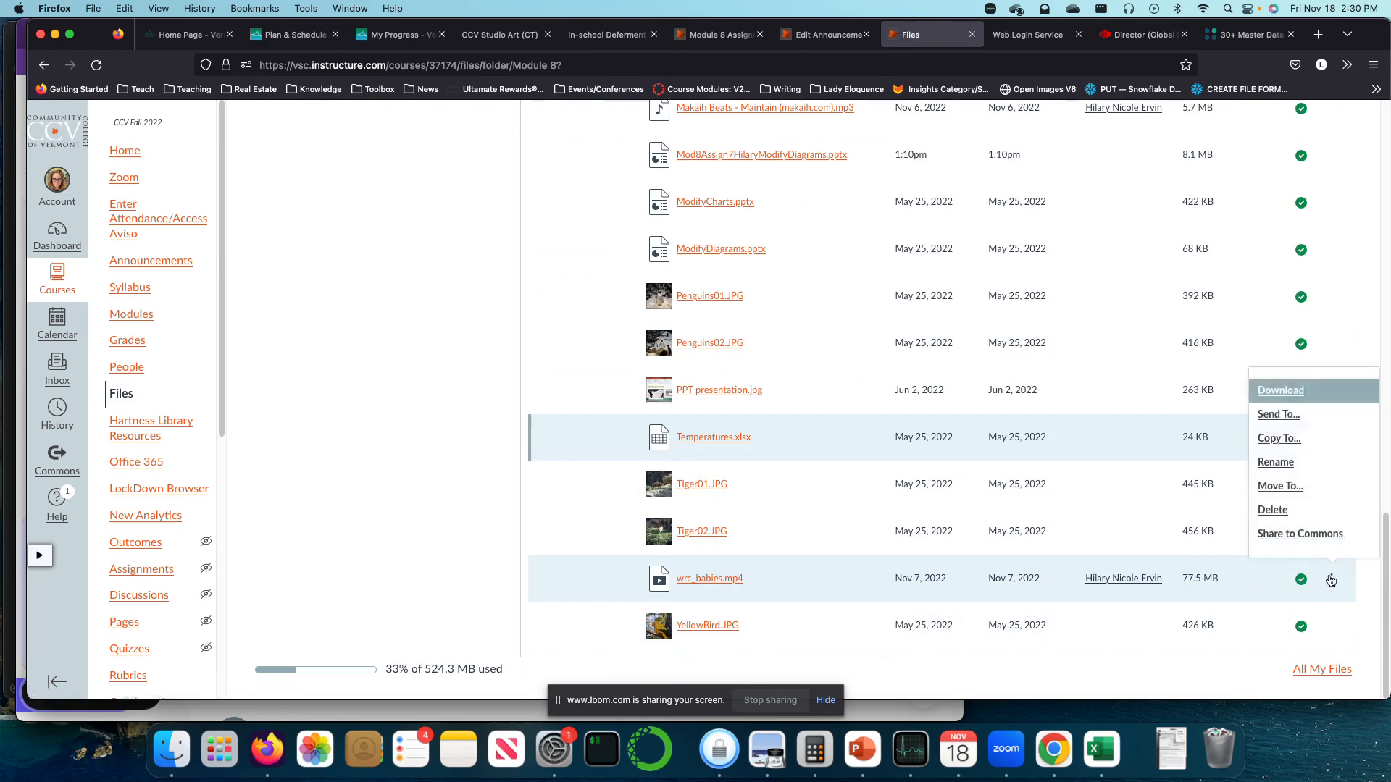
{"action": "left_click", "coordinate": [1288, 392]}
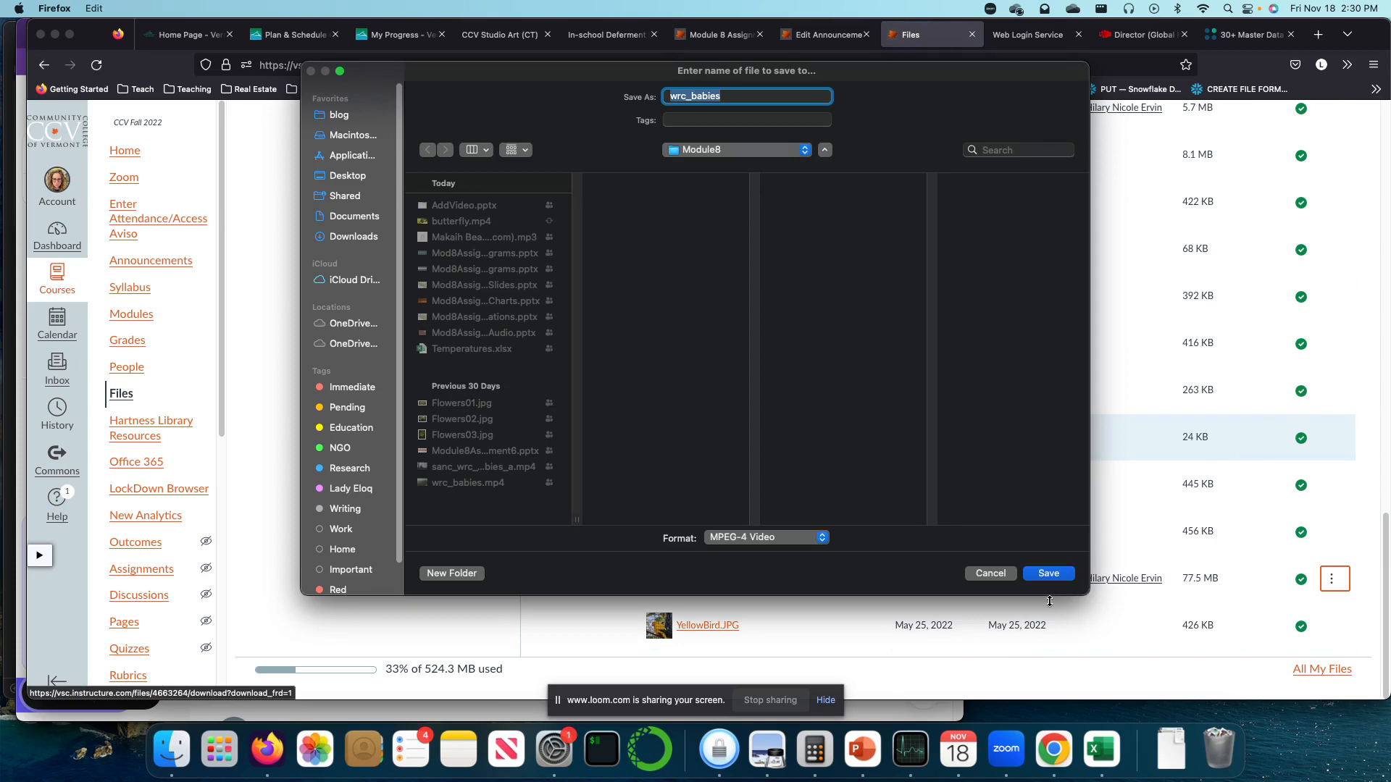
{"action": "left_click", "coordinate": [988, 572]}
Review the Assignment #13 instructions, switch to PowerPoint, open the AddVideo presentation, and shrink its window so the first instructions stay readable
{"action": "left_click", "coordinate": [796, 41]}
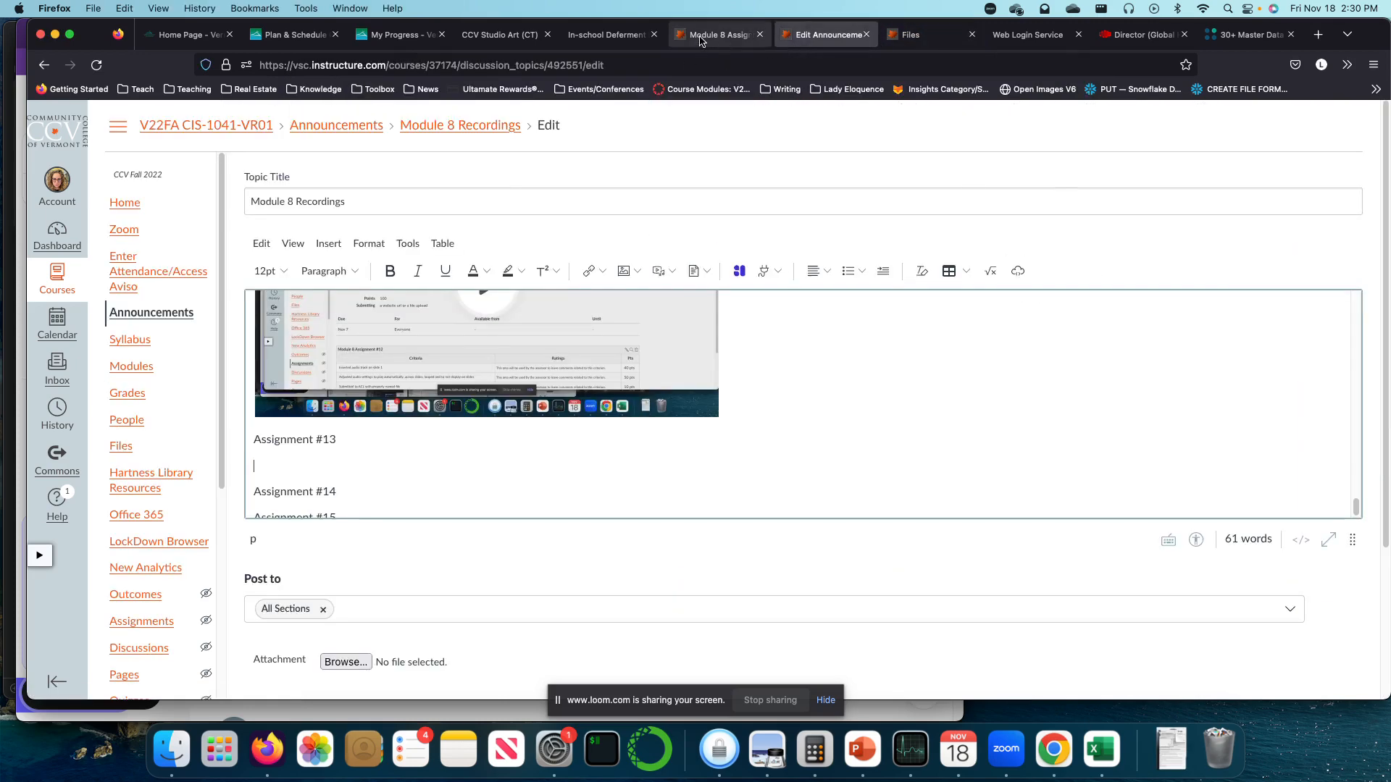
{"action": "left_click", "coordinate": [700, 40]}
{"action": "scroll", "coordinate": [657, 336], "scroll_direction": "down", "scroll_amount": 2}
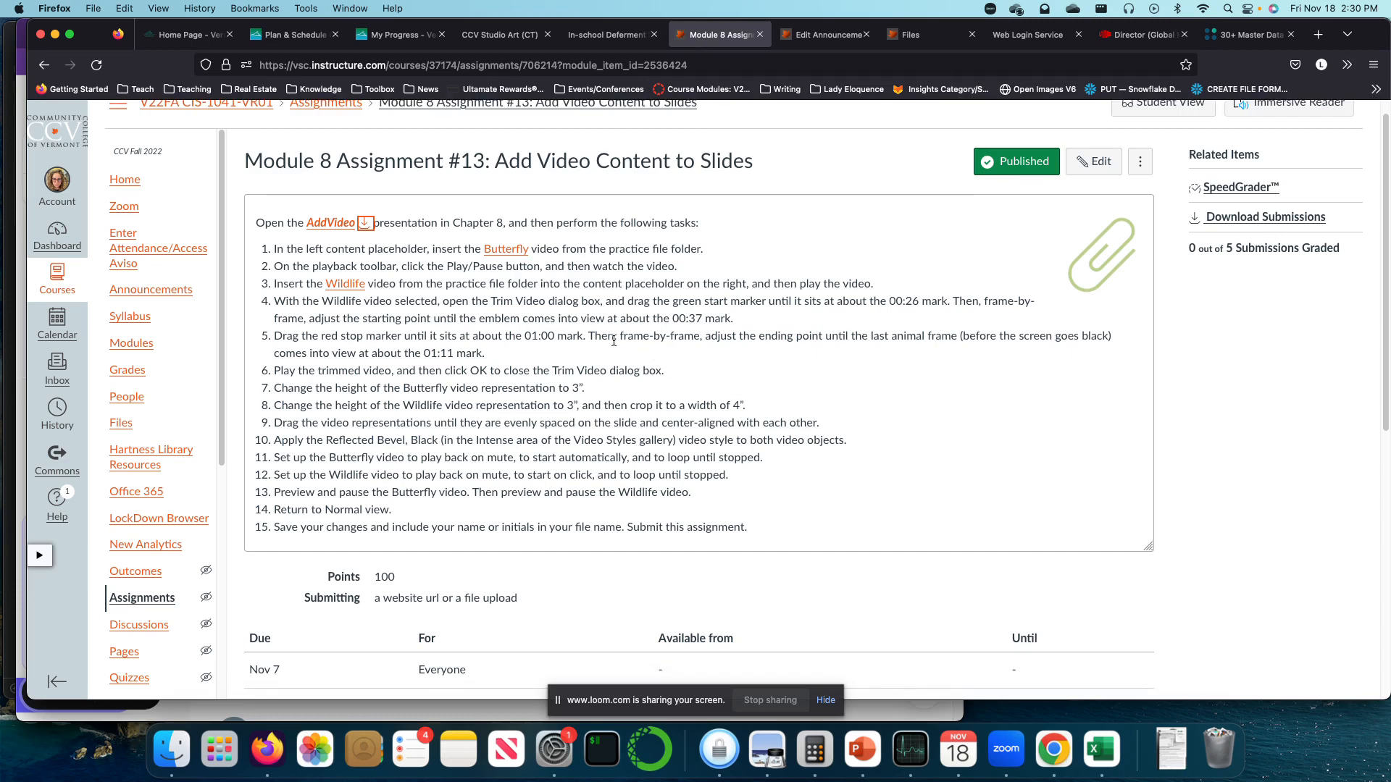
{"action": "left_click", "coordinate": [875, 762]}
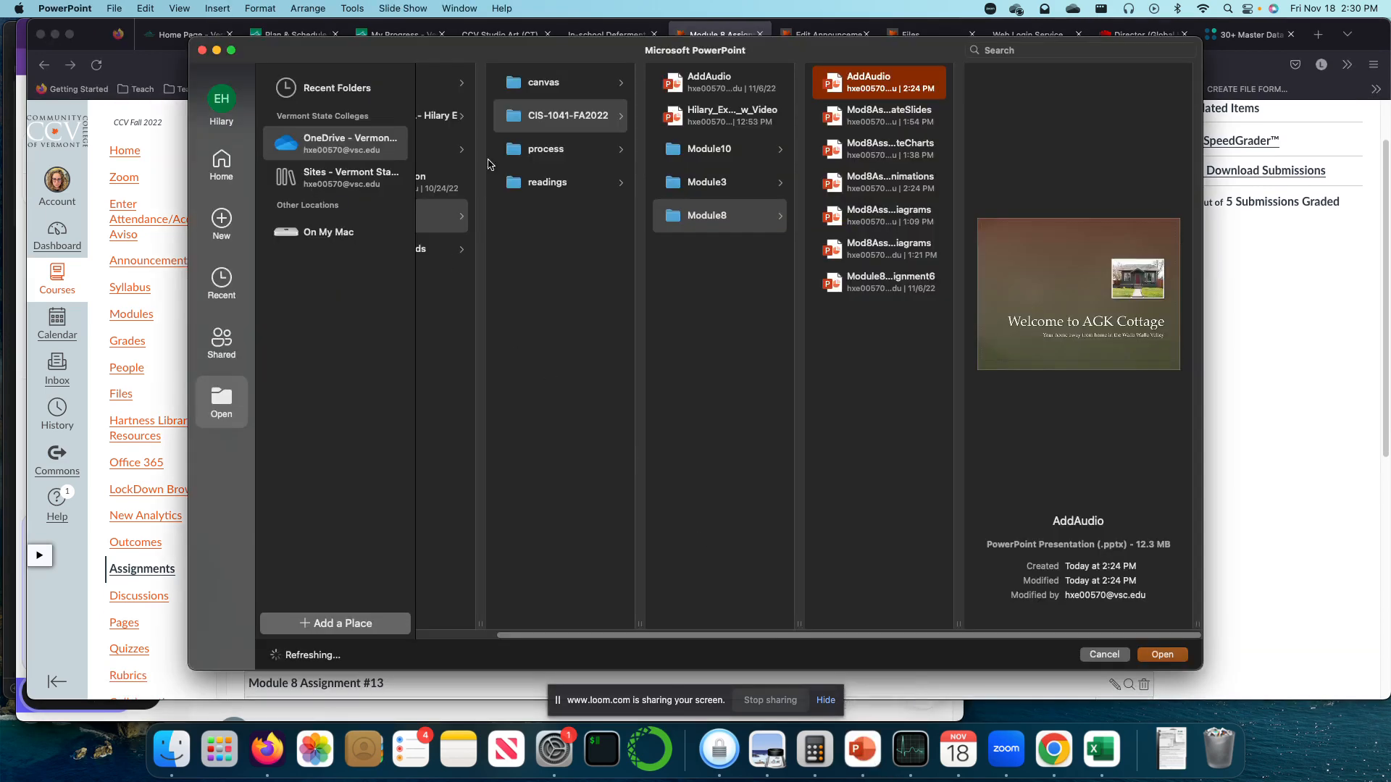
{"action": "double_click", "coordinate": [895, 85]}
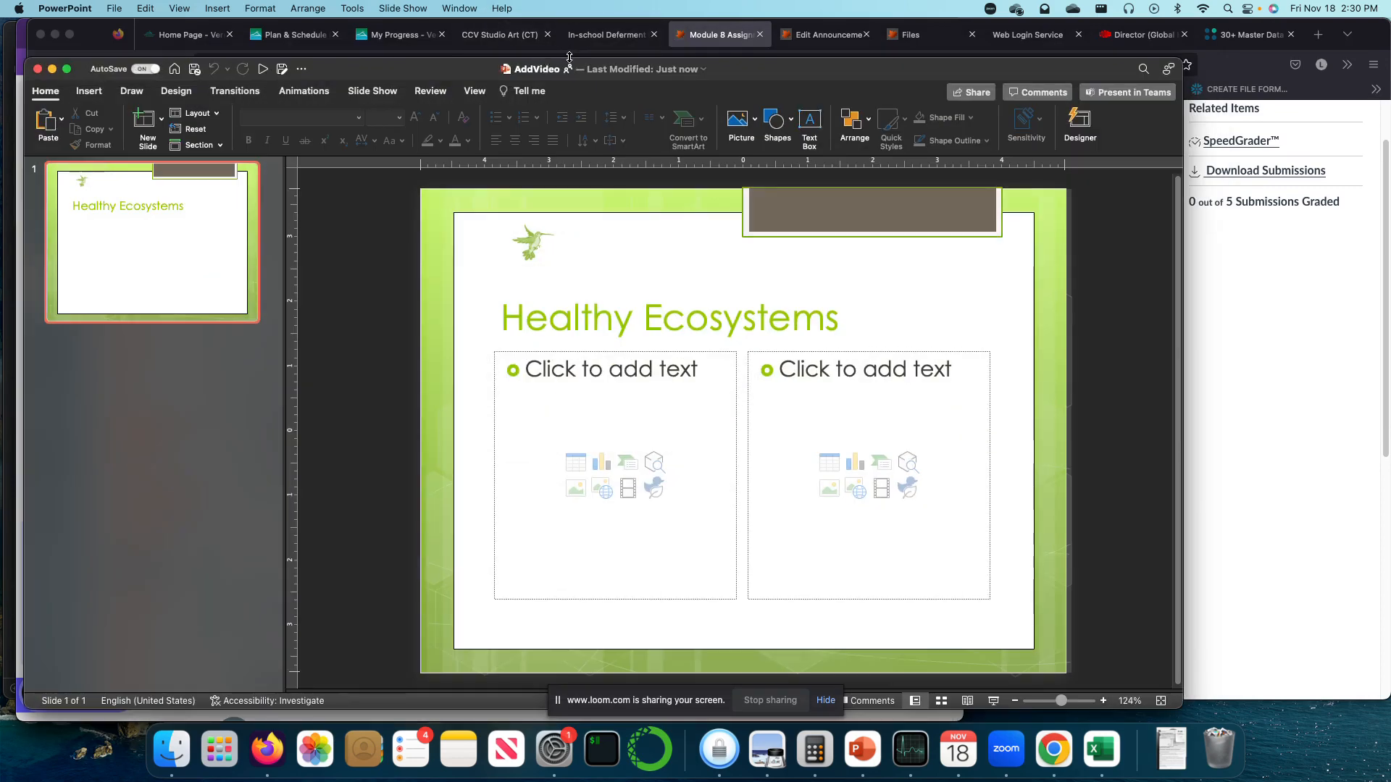
{"action": "left_click_drag", "start_coordinate": [609, 60], "coordinate": [609, 250]}
Insert butterfly.mp4 from the Module8 folder into the slide's left content placeholder and play it
{"action": "left_click", "coordinate": [679, 550]}
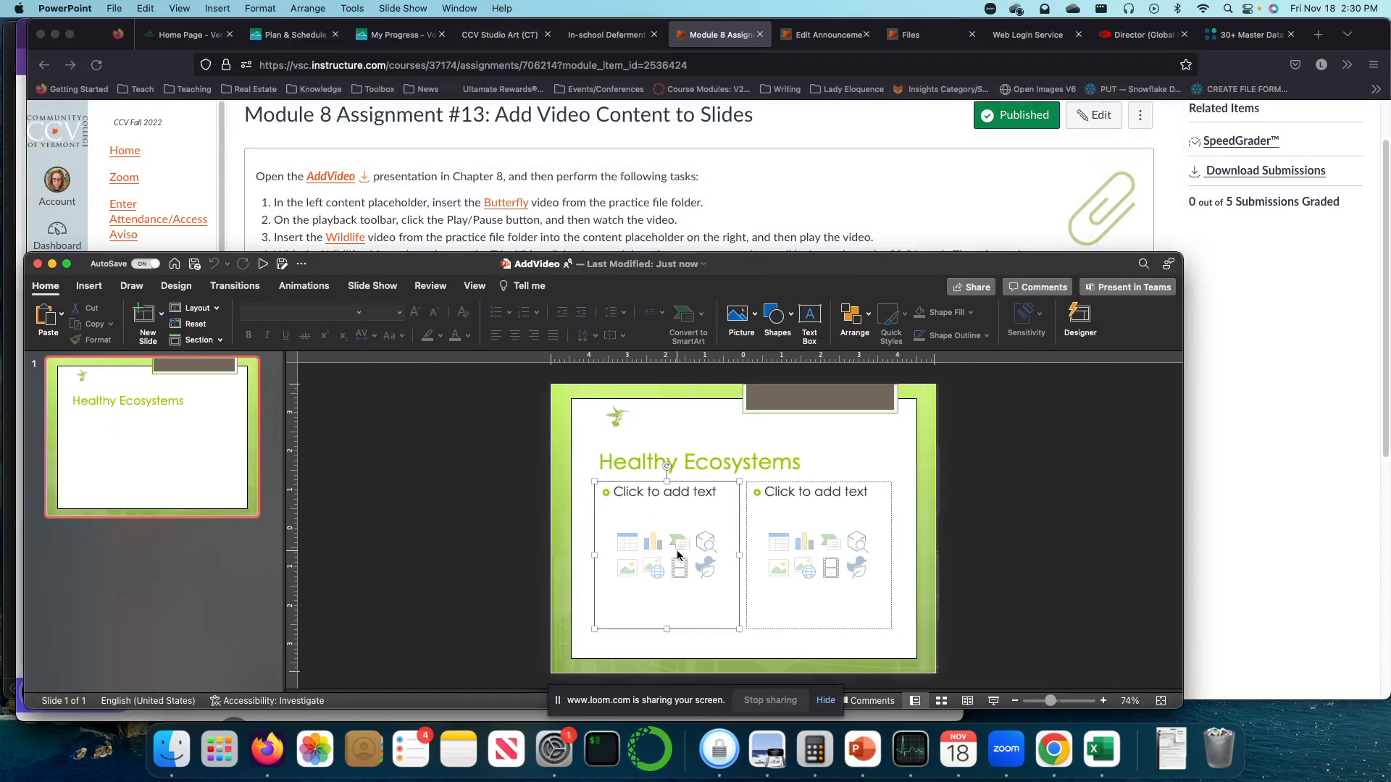
{"action": "key", "text": "Escape"}
{"action": "left_click", "coordinate": [679, 568]}
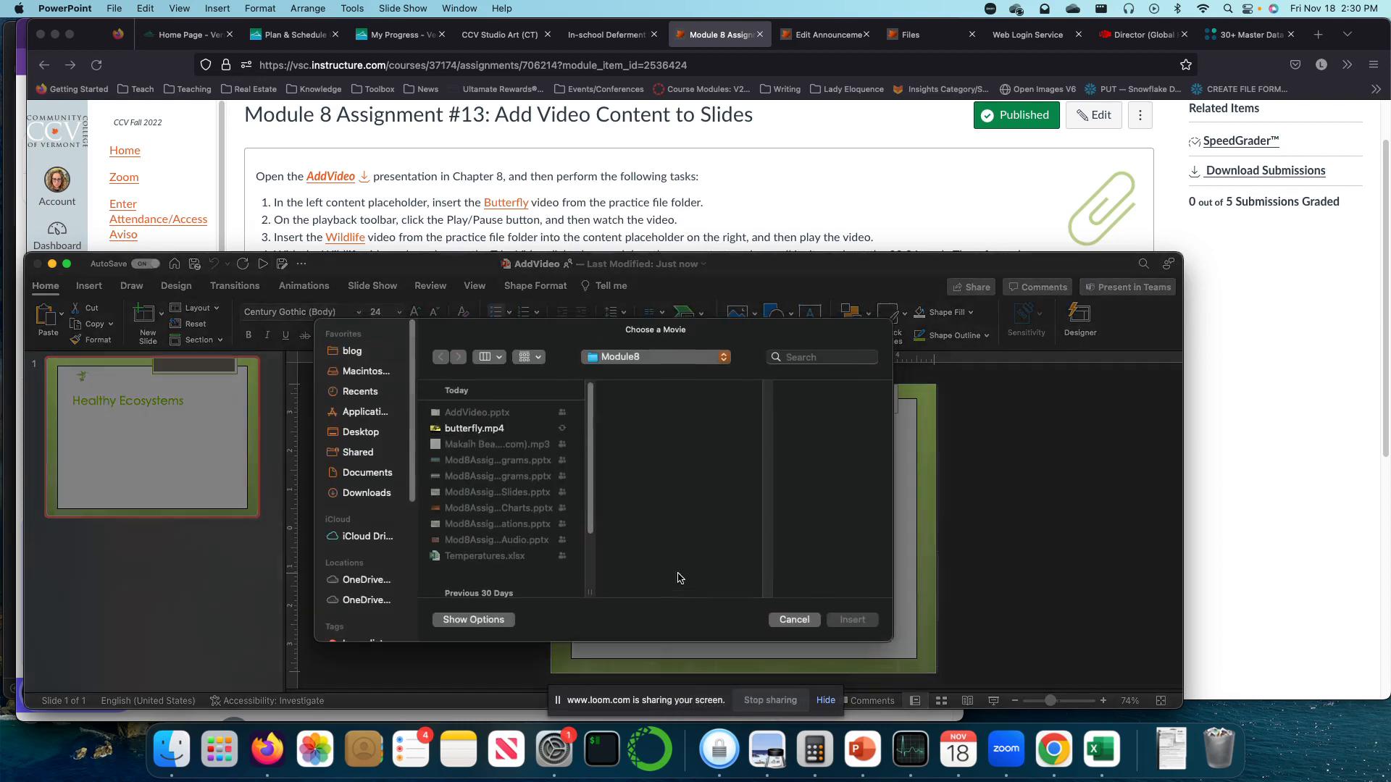
{"action": "left_click", "coordinate": [477, 432]}
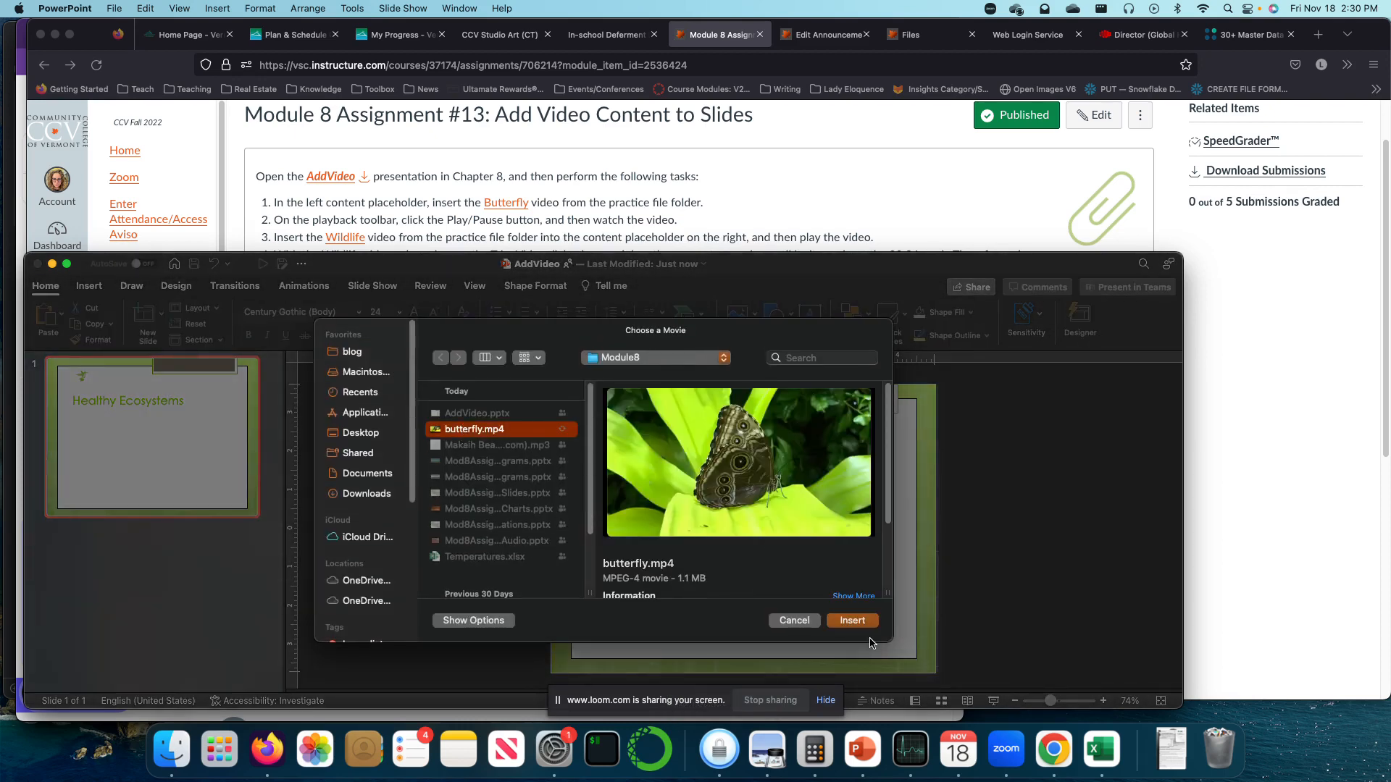
{"action": "left_click", "coordinate": [868, 621]}
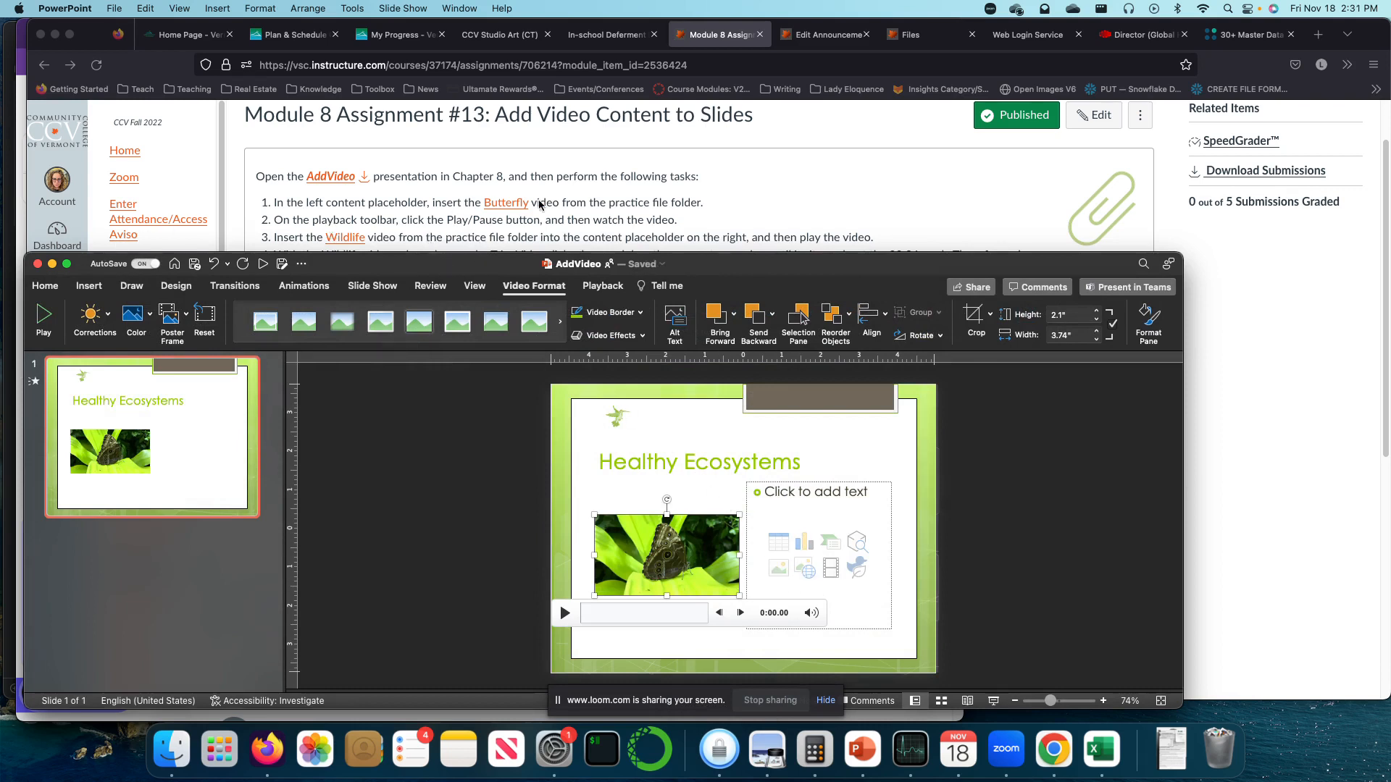
{"action": "left_click", "coordinate": [565, 612]}
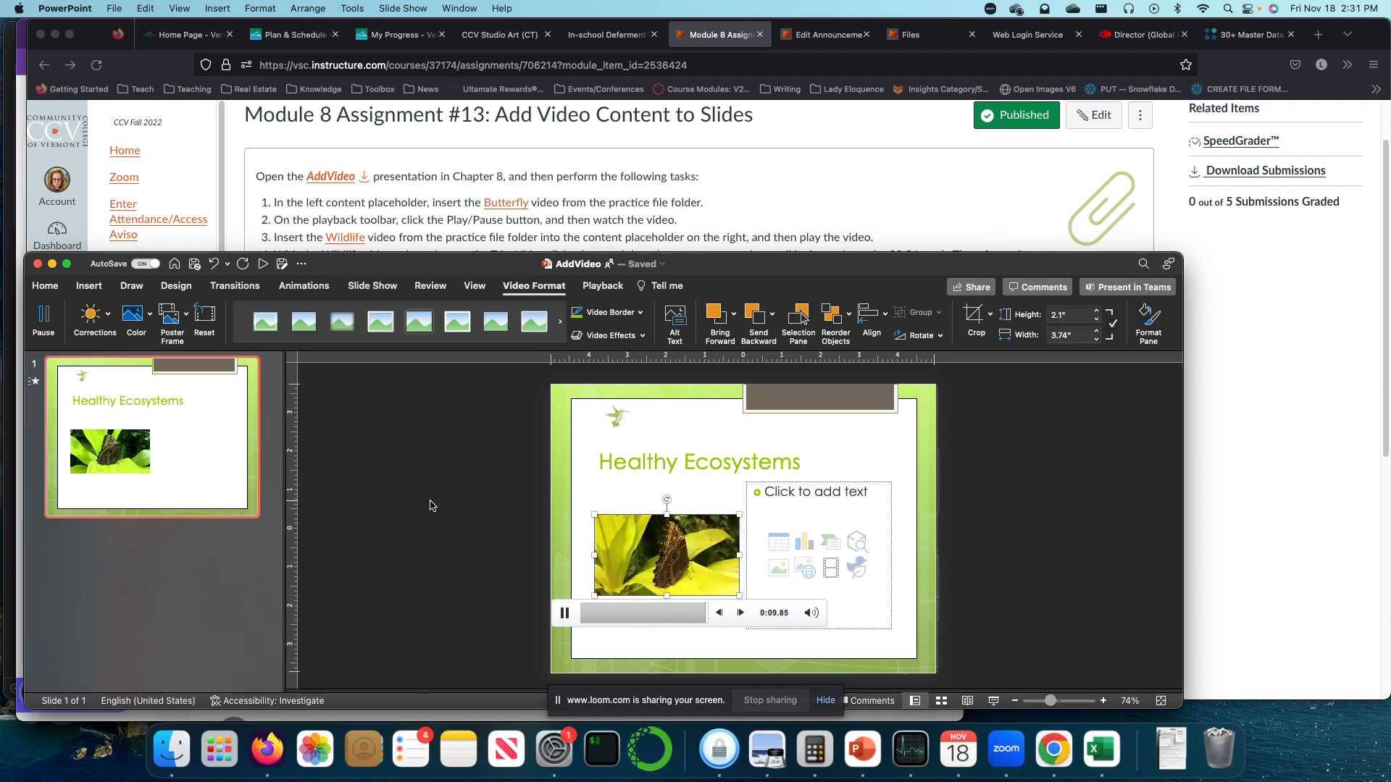
Insert wrc_babies.mp4 from the Module8 folder into the slide's right content placeholder, then briefly play and pause it
{"action": "scroll", "coordinate": [456, 148], "scroll_direction": "down", "scroll_amount": 3}
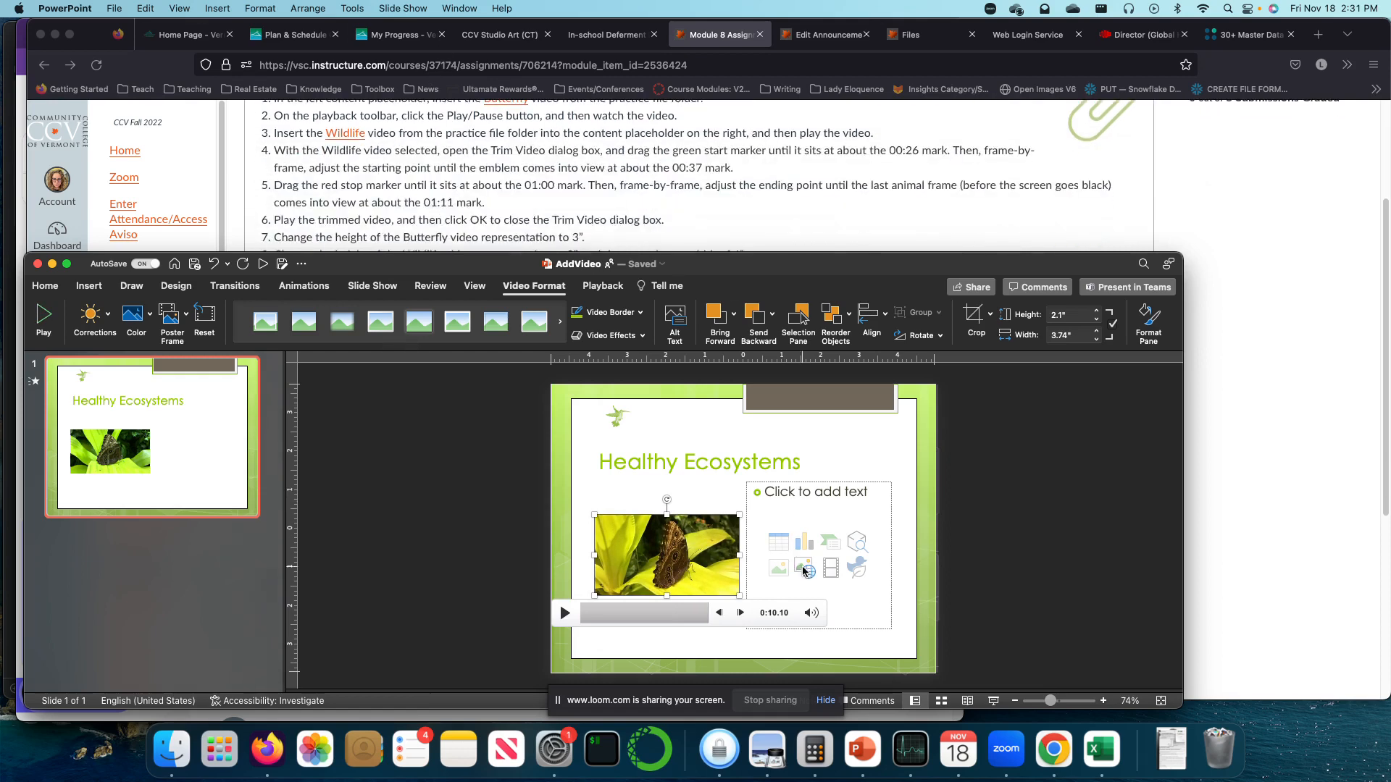
{"action": "left_click", "coordinate": [831, 569]}
{"action": "scroll", "coordinate": [507, 566], "scroll_direction": "down", "scroll_amount": 3}
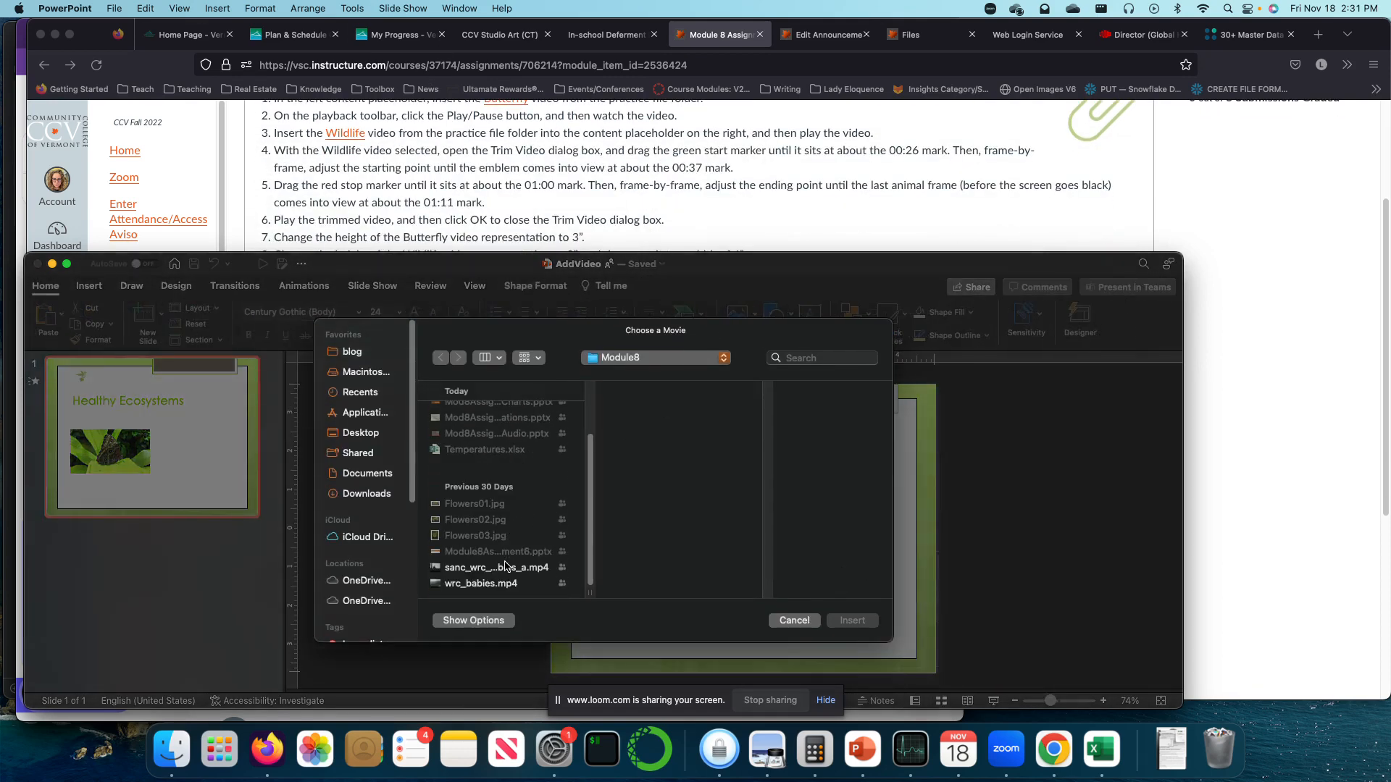
{"action": "left_click", "coordinate": [482, 583]}
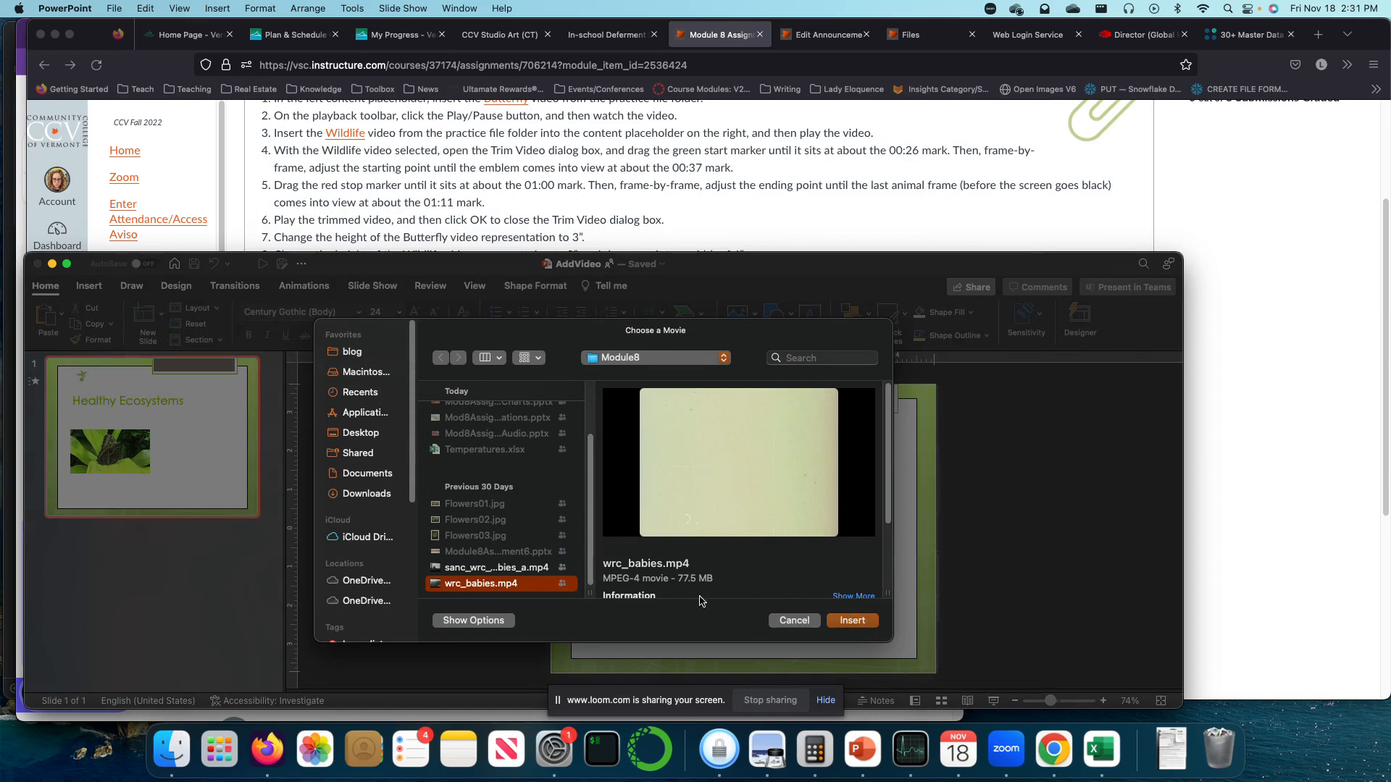
{"action": "scroll", "coordinate": [700, 600], "scroll_direction": "down", "scroll_amount": 4}
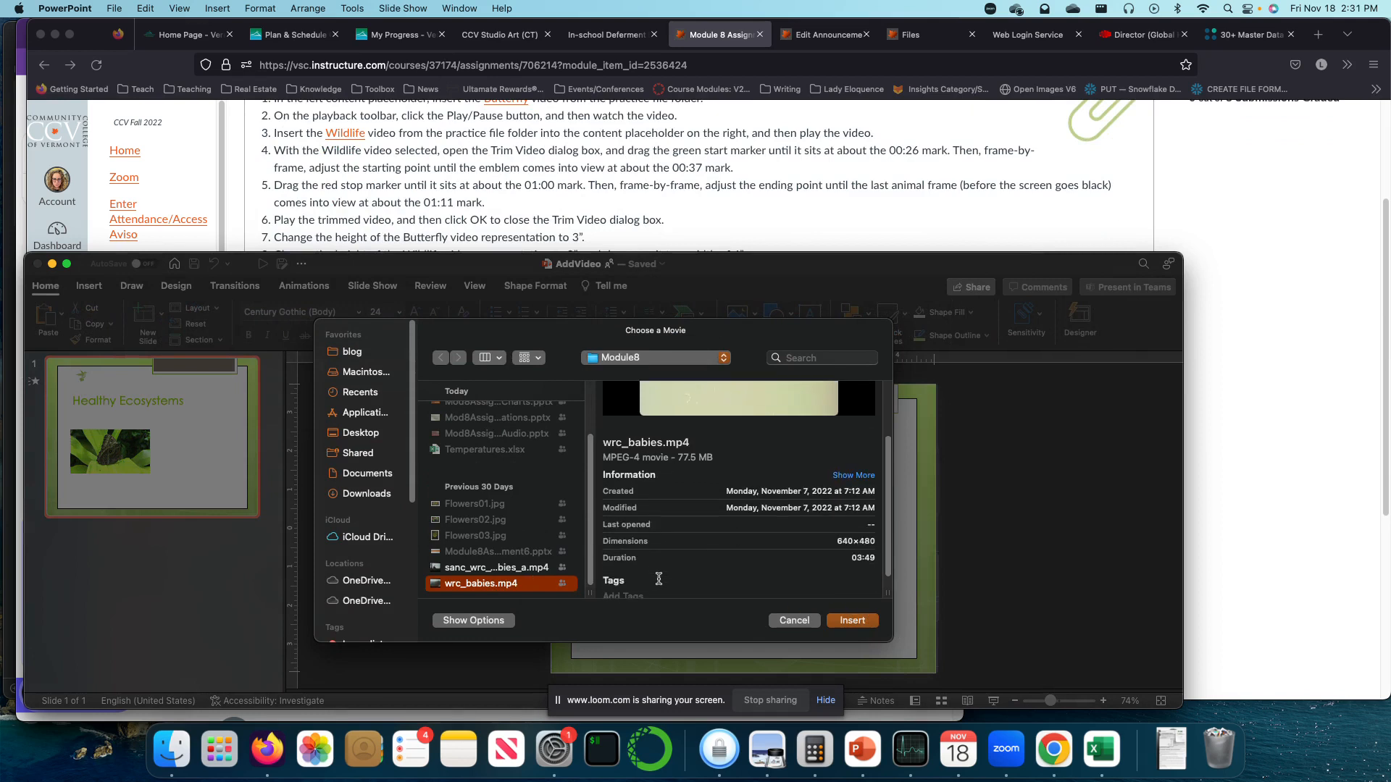
{"action": "left_click", "coordinate": [467, 568]}
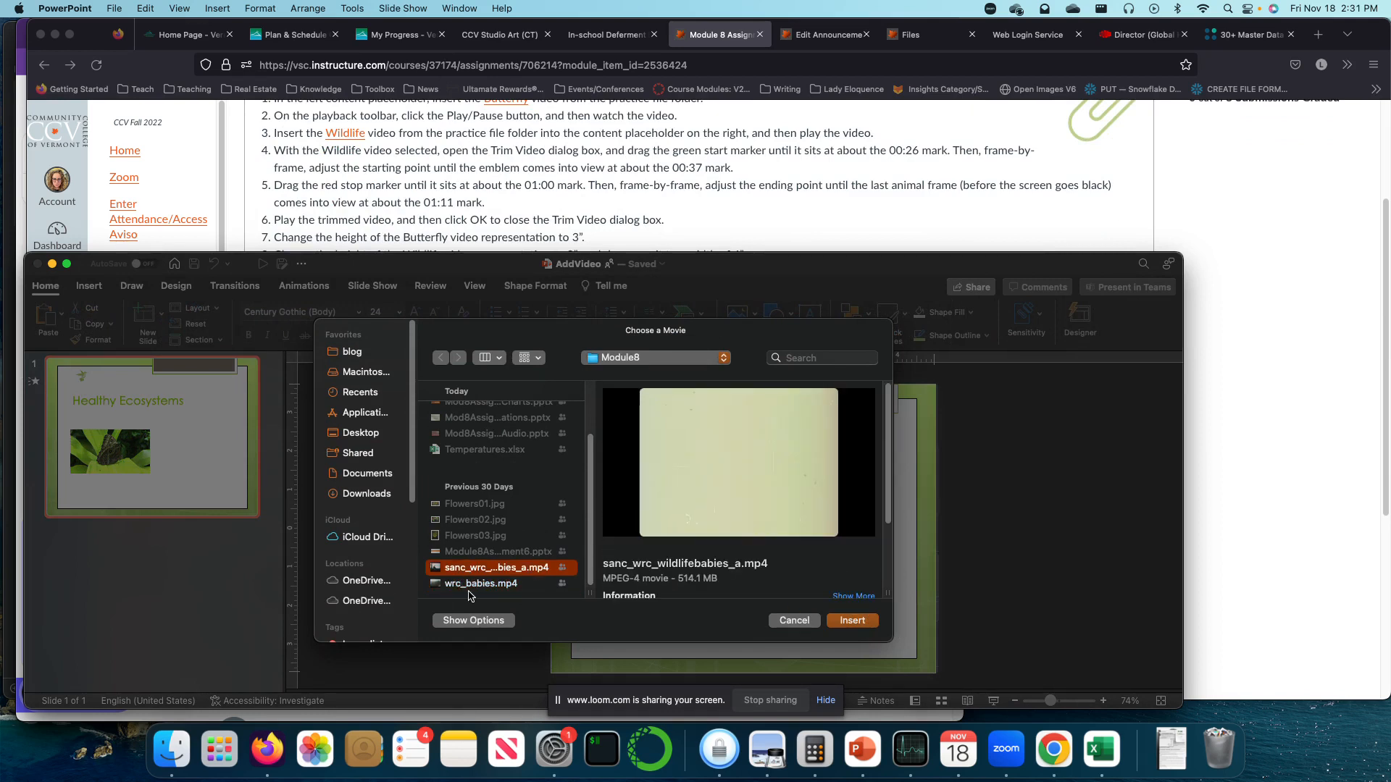
{"action": "left_click", "coordinate": [471, 584]}
{"action": "left_click", "coordinate": [852, 621]}
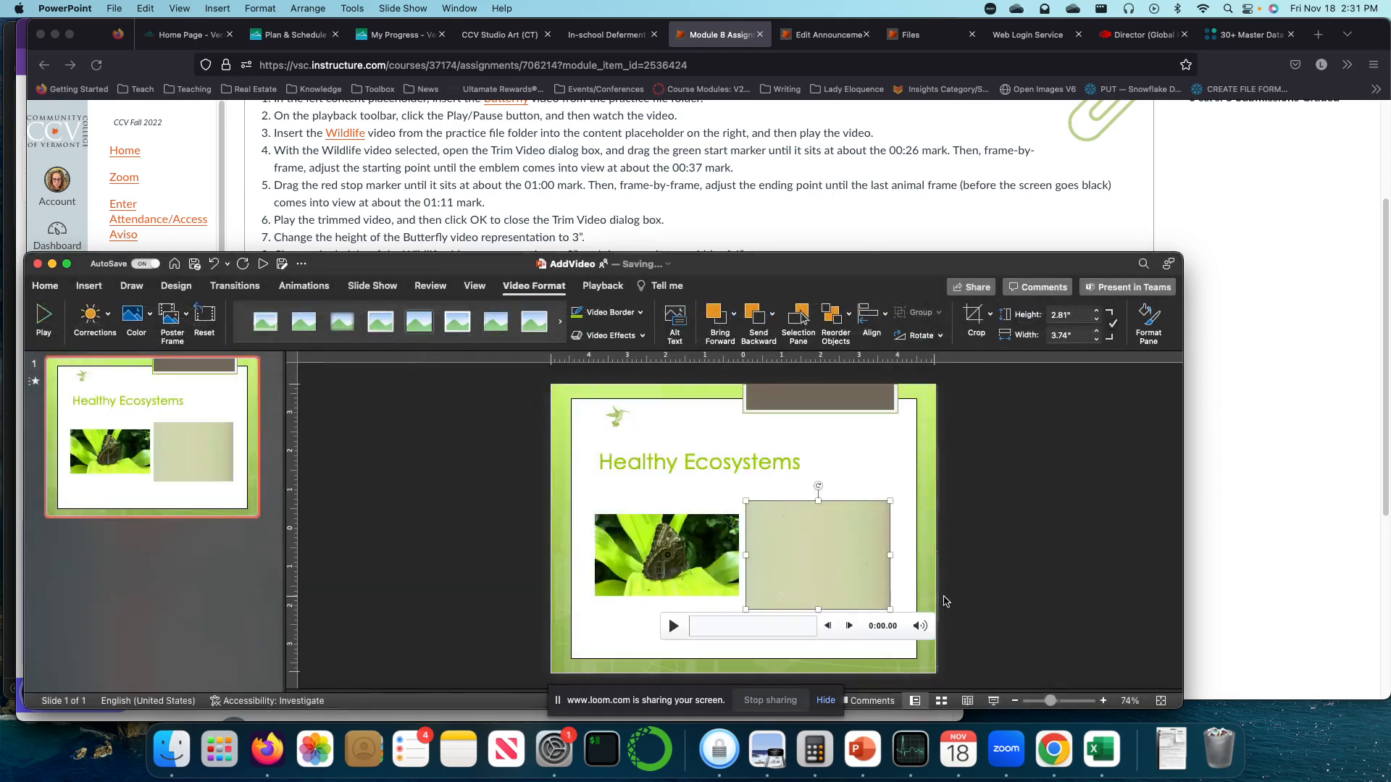
{"action": "left_click", "coordinate": [671, 628]}
{"action": "left_click", "coordinate": [673, 626]}
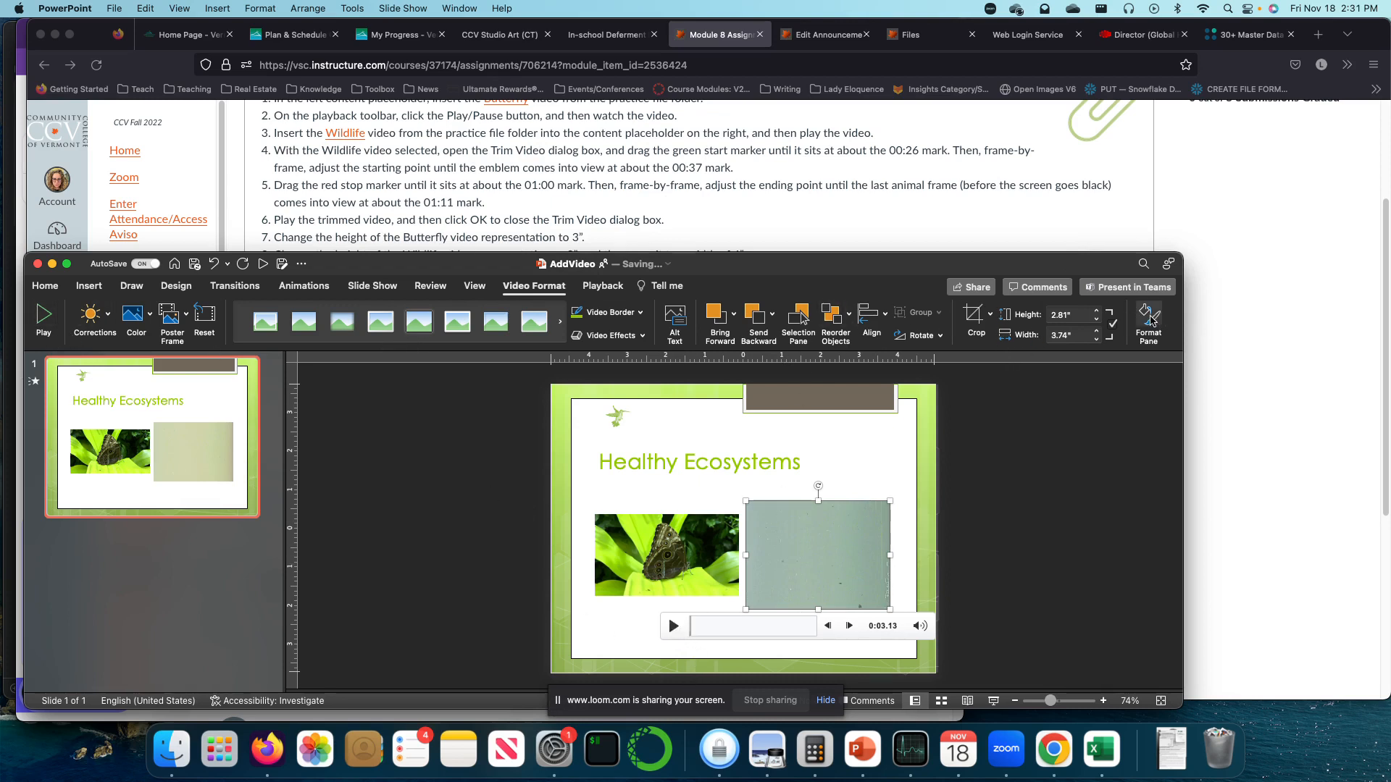
Trim the end of the wrc_babies.mp4 video so that it lasts about 1:00, keeping its start at 0:00
{"action": "left_click", "coordinate": [1151, 319]}
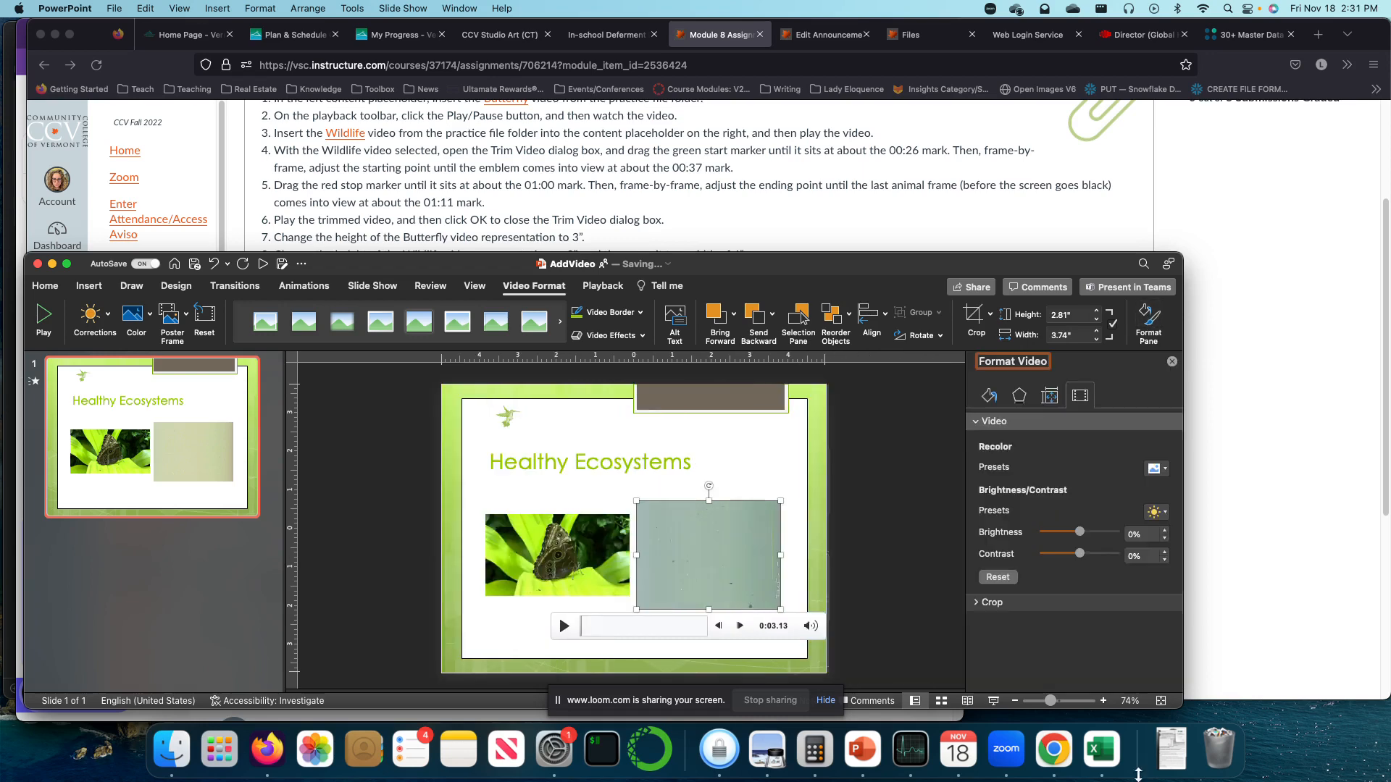
{"action": "left_click", "coordinate": [603, 286]}
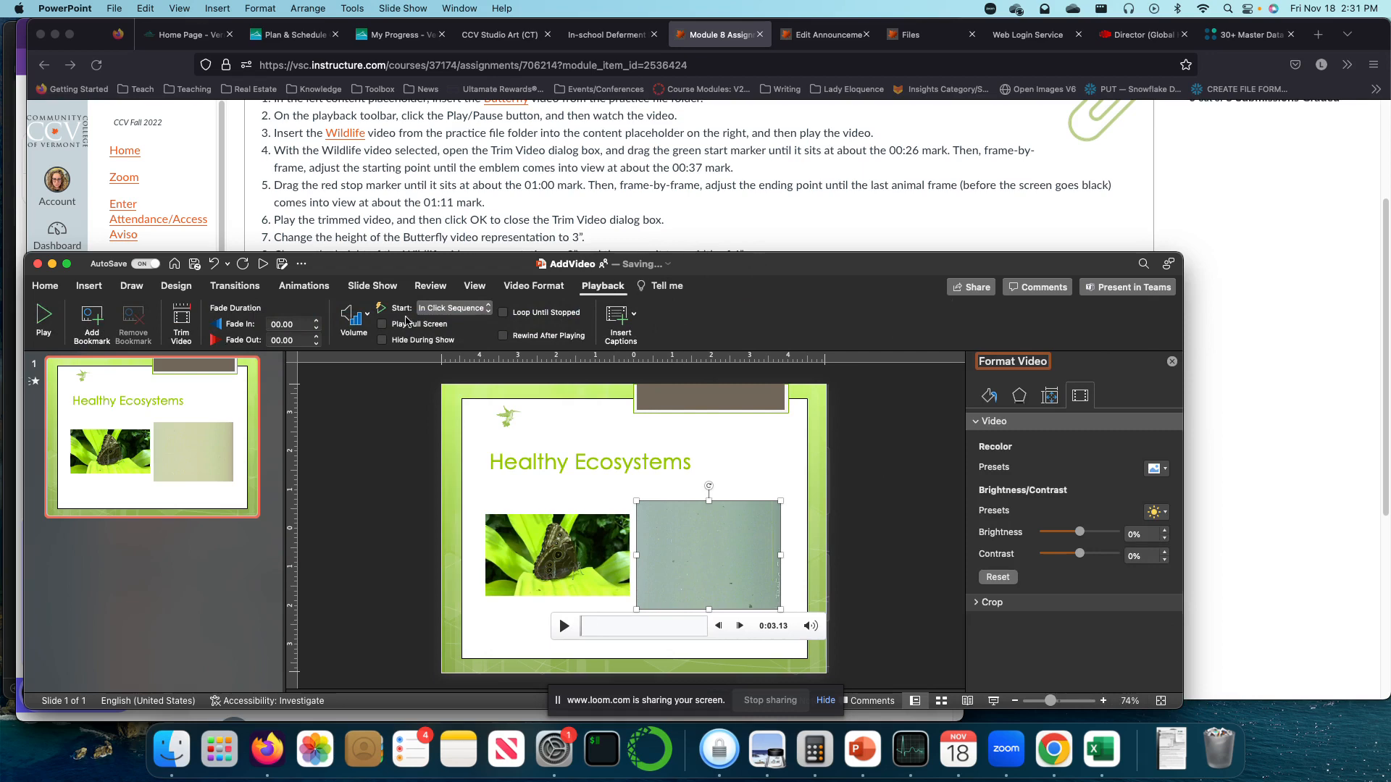
{"action": "left_click", "coordinate": [182, 317]}
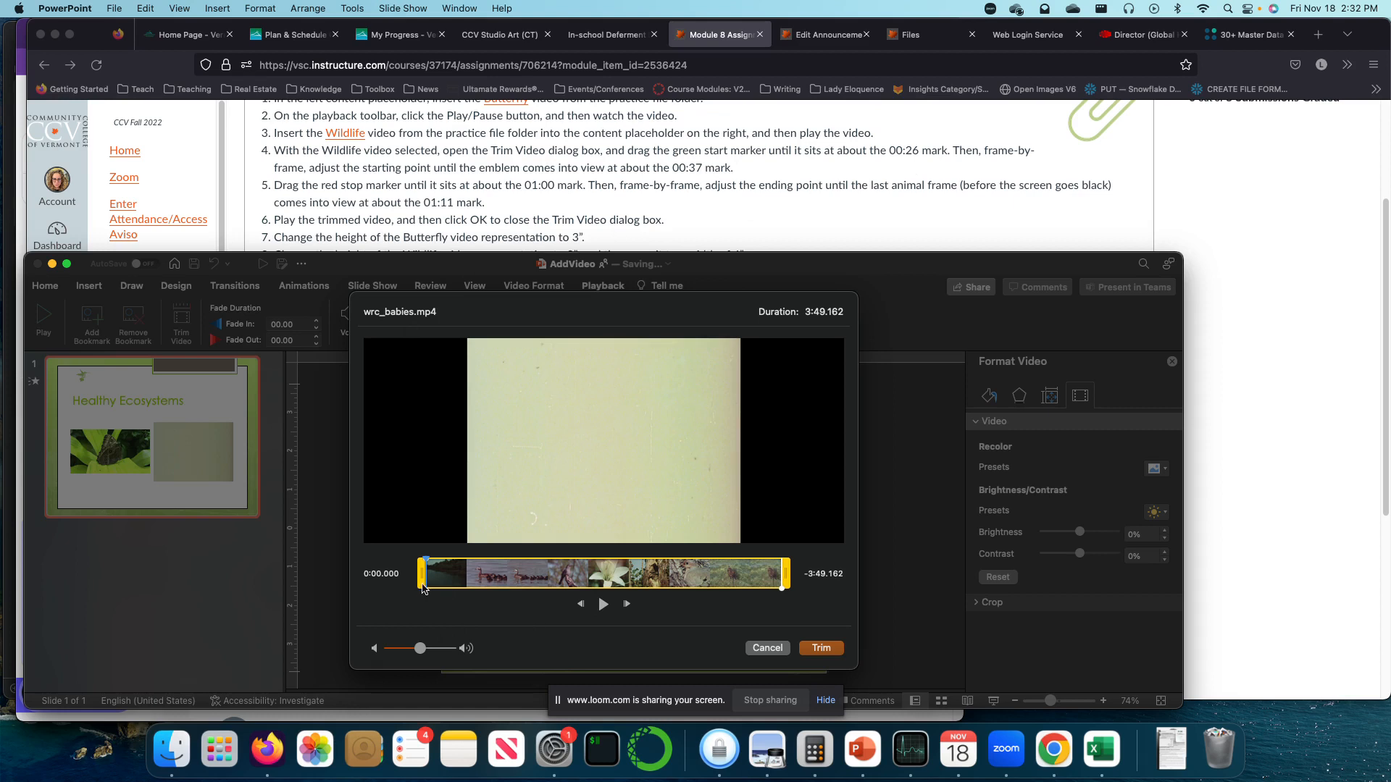
{"action": "left_click_drag", "start_coordinate": [429, 584], "coordinate": [468, 582]}
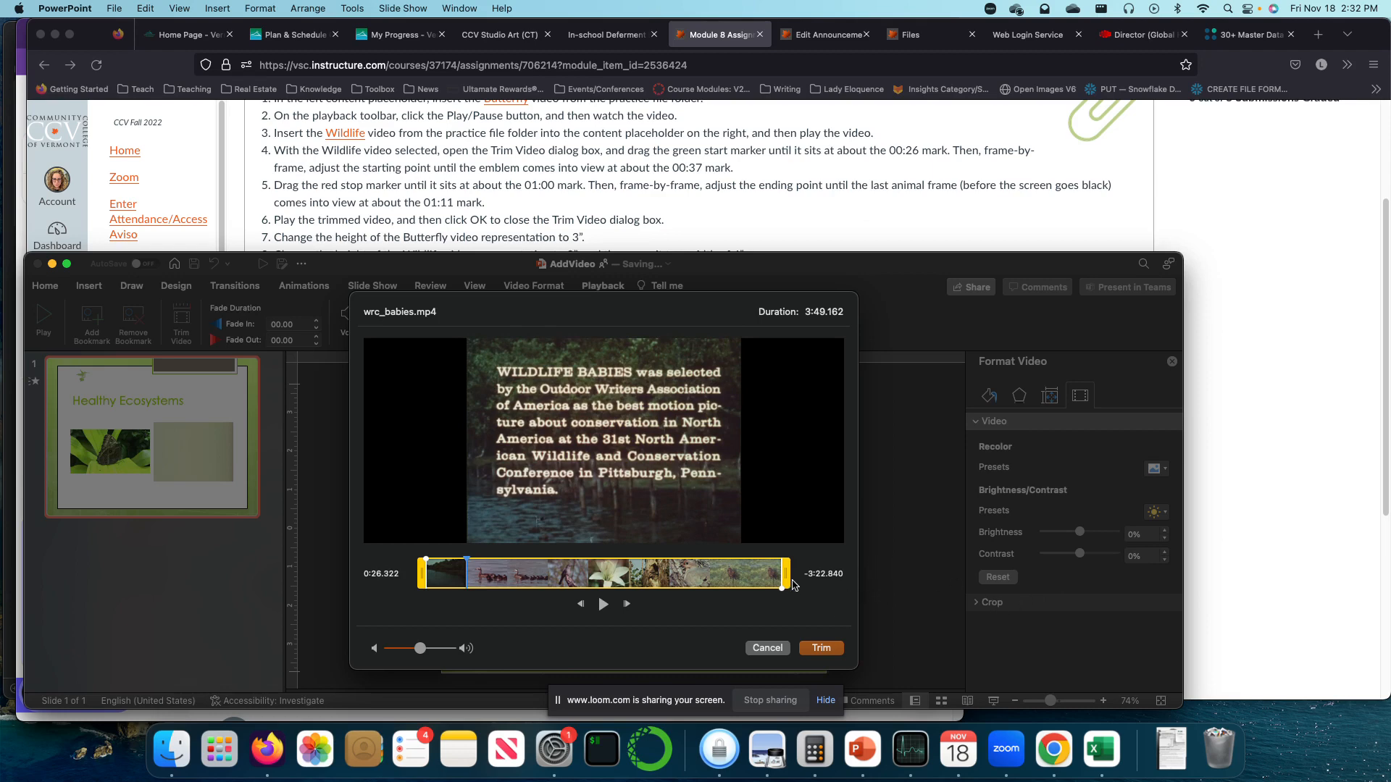
{"action": "left_click_drag", "start_coordinate": [784, 581], "coordinate": [483, 586]}
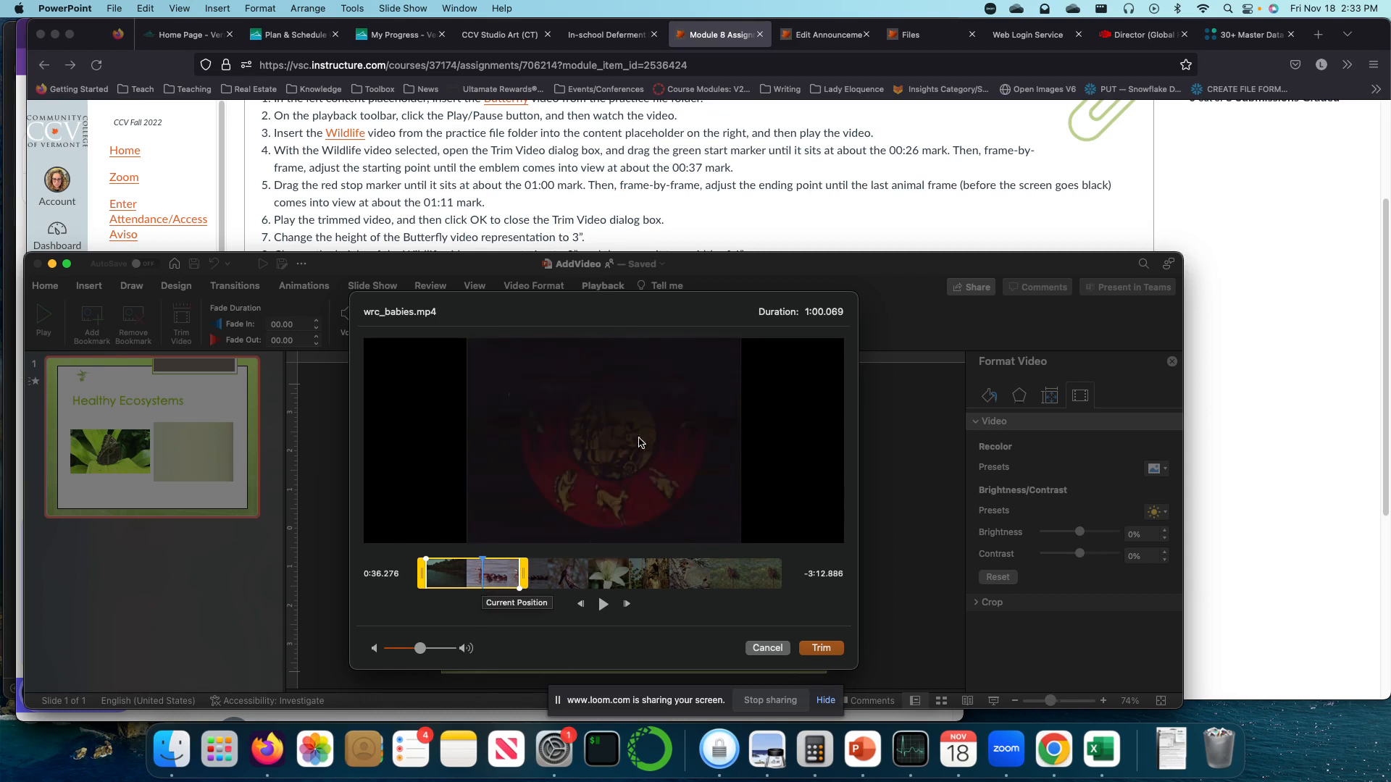
{"action": "left_click", "coordinate": [822, 649]}
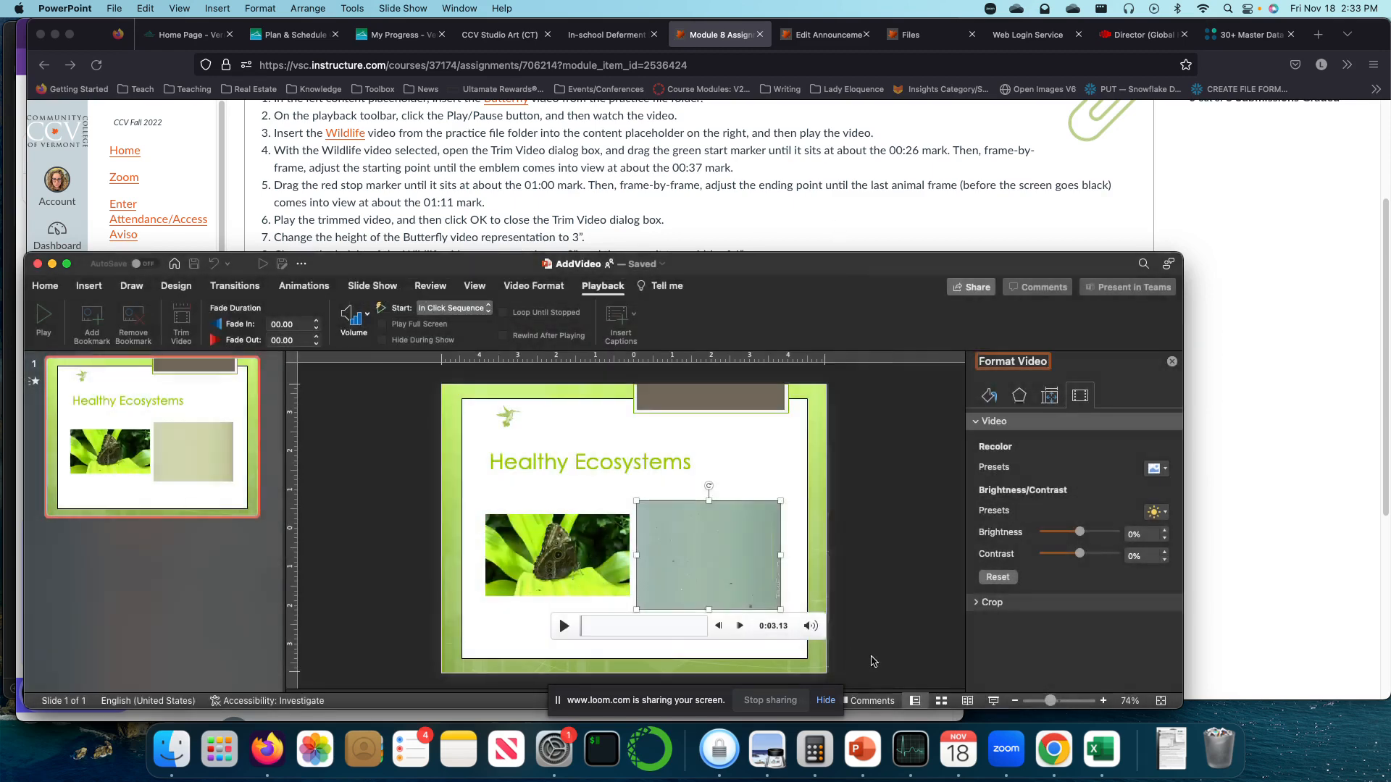
Play the wrc_babies.mp4 video and check its current trim range without changing it
{"action": "left_click", "coordinate": [564, 626]}
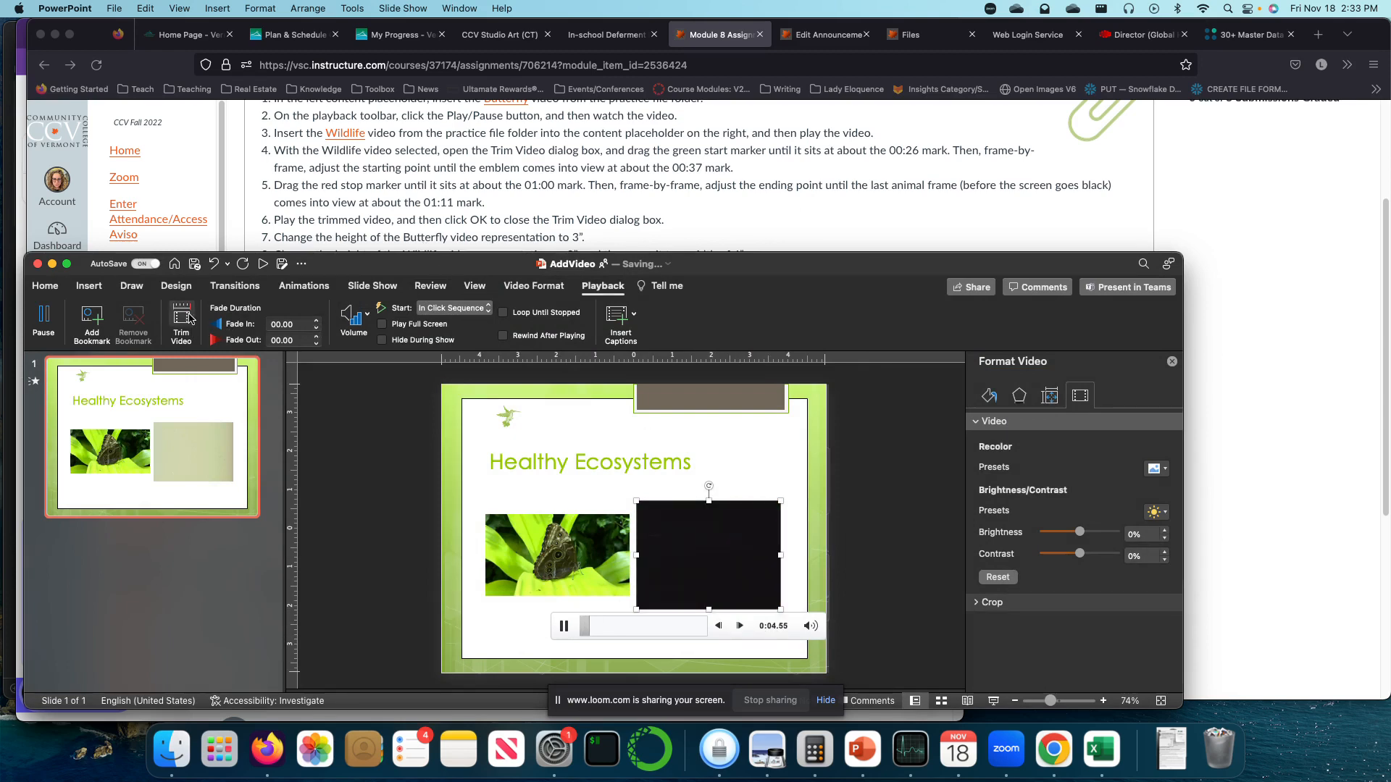
{"action": "left_click", "coordinate": [182, 319]}
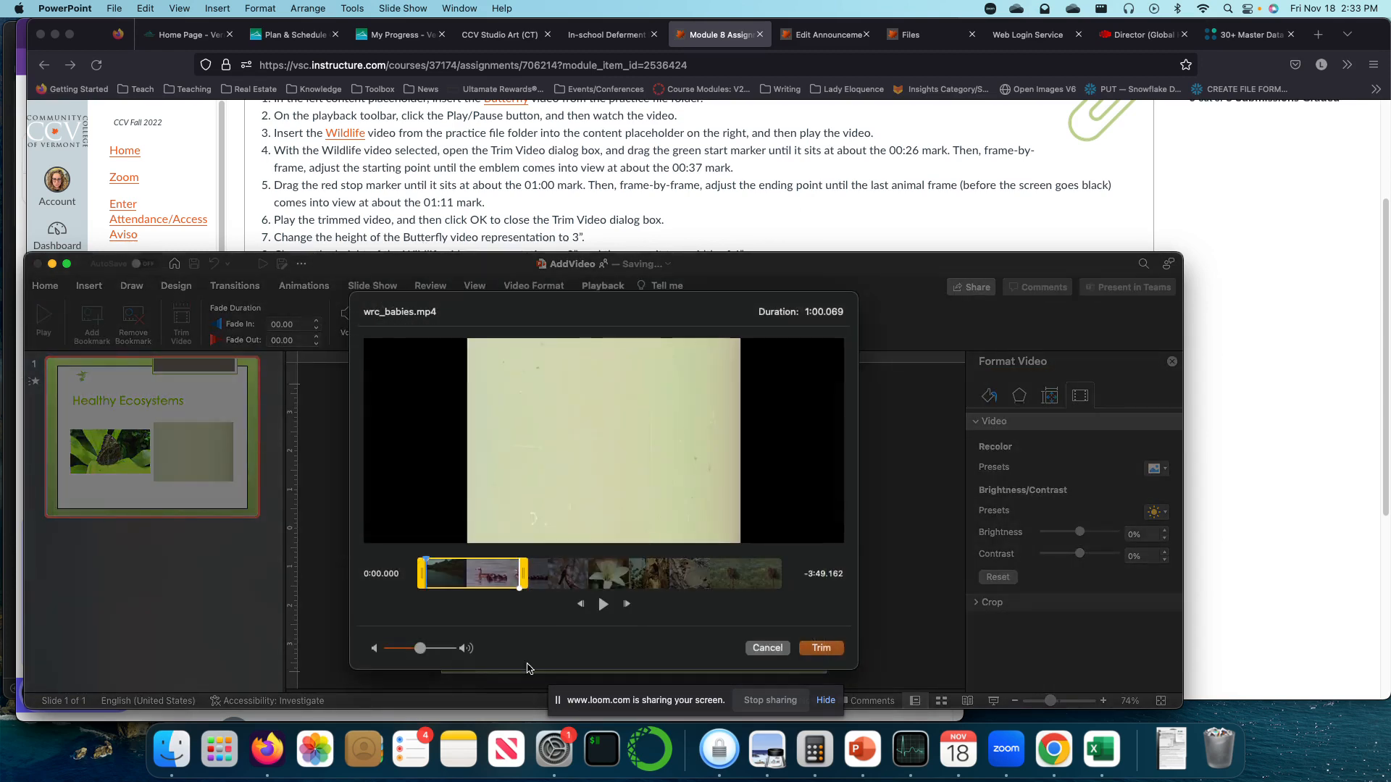
{"action": "left_click", "coordinate": [766, 648]}
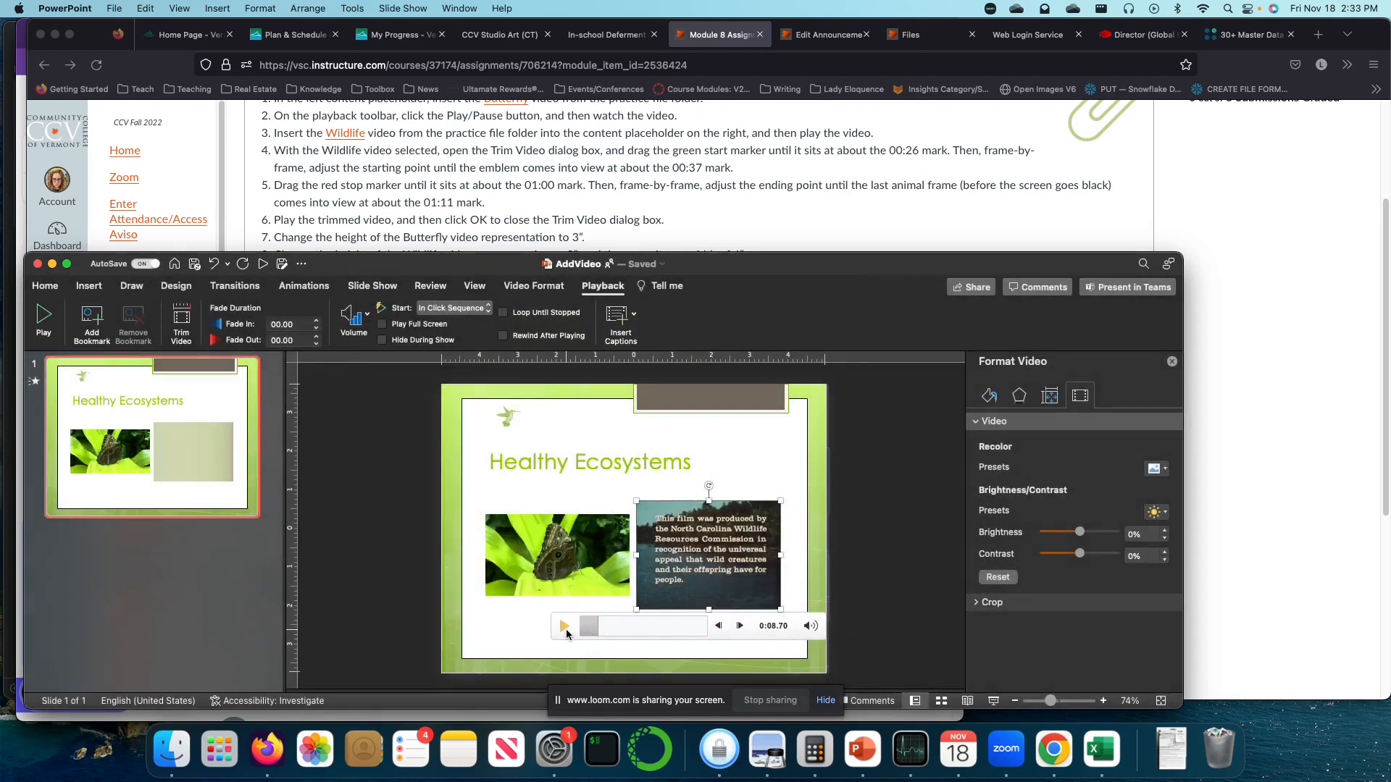
Trim the start of the wrc_babies.mp4 video to about 0:36, leaving a duration of about 0:24
{"action": "left_click", "coordinate": [182, 319]}
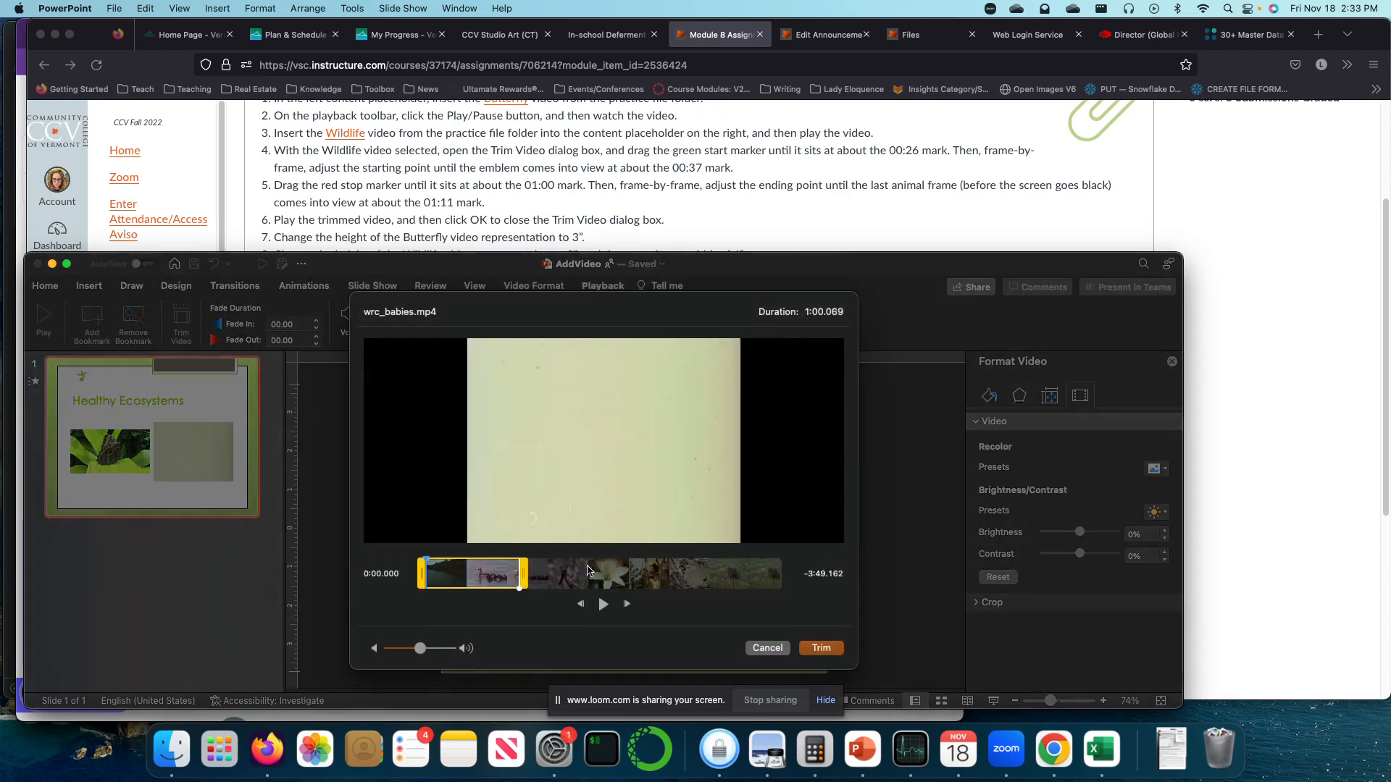
{"action": "left_click_drag", "start_coordinate": [431, 574], "coordinate": [464, 567]}
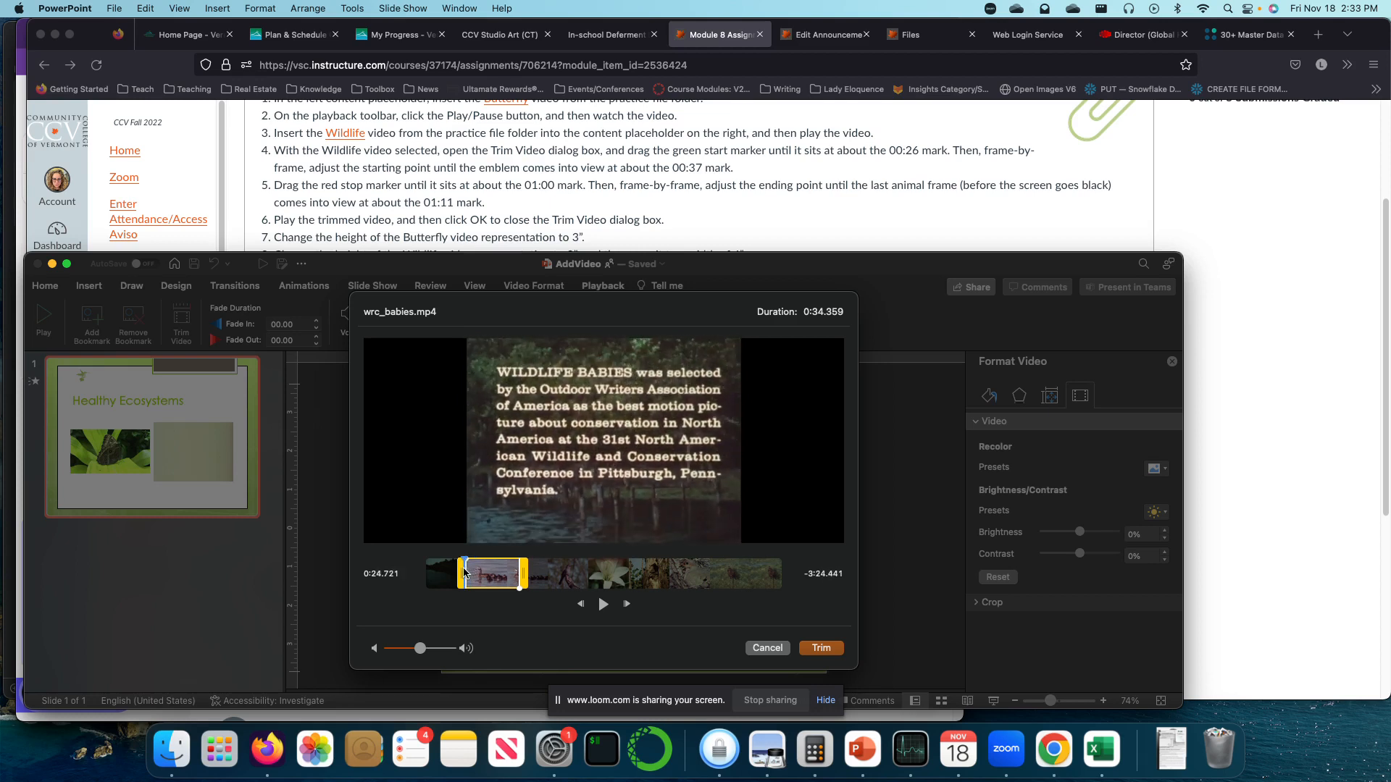
{"action": "left_click_drag", "start_coordinate": [468, 573], "coordinate": [483, 577]}
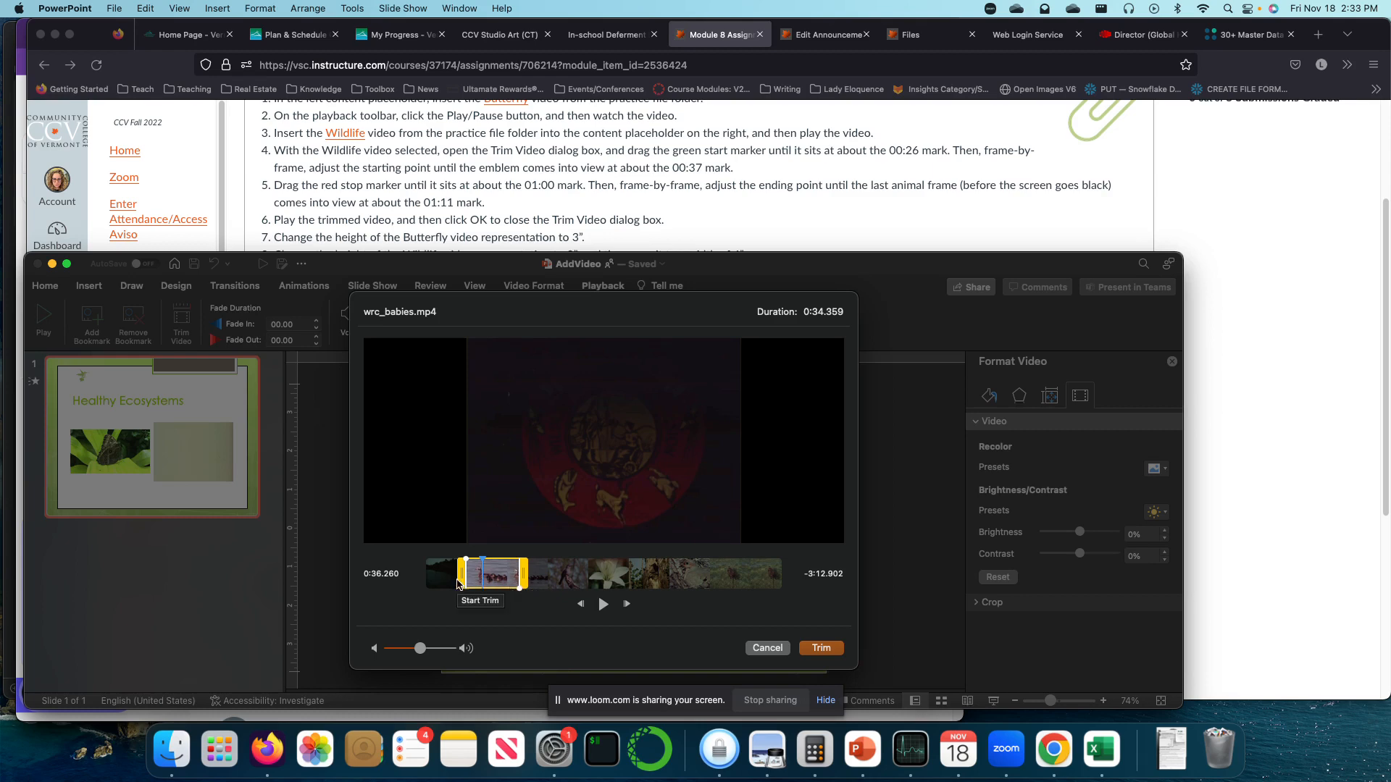
{"action": "left_click_drag", "start_coordinate": [461, 580], "coordinate": [478, 585]}
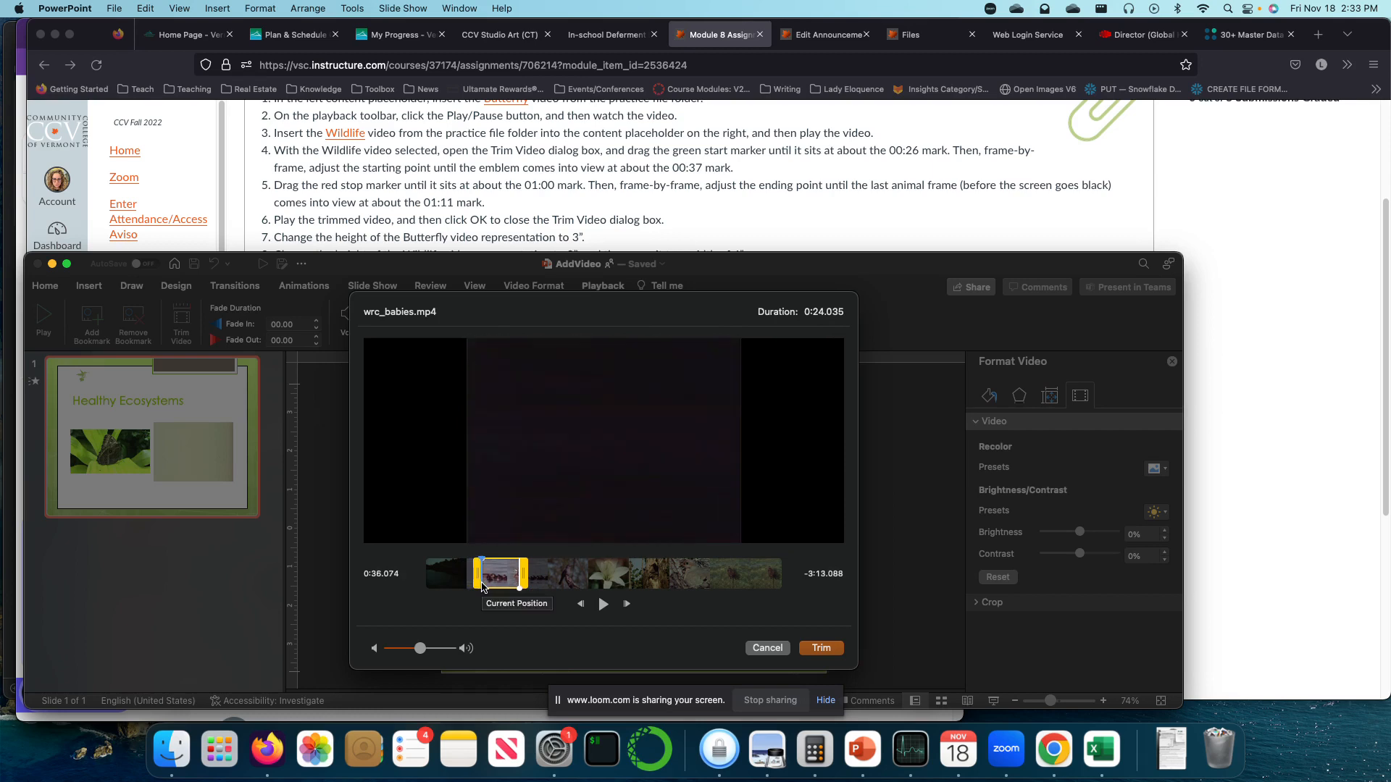
{"action": "key", "text": "Return"}
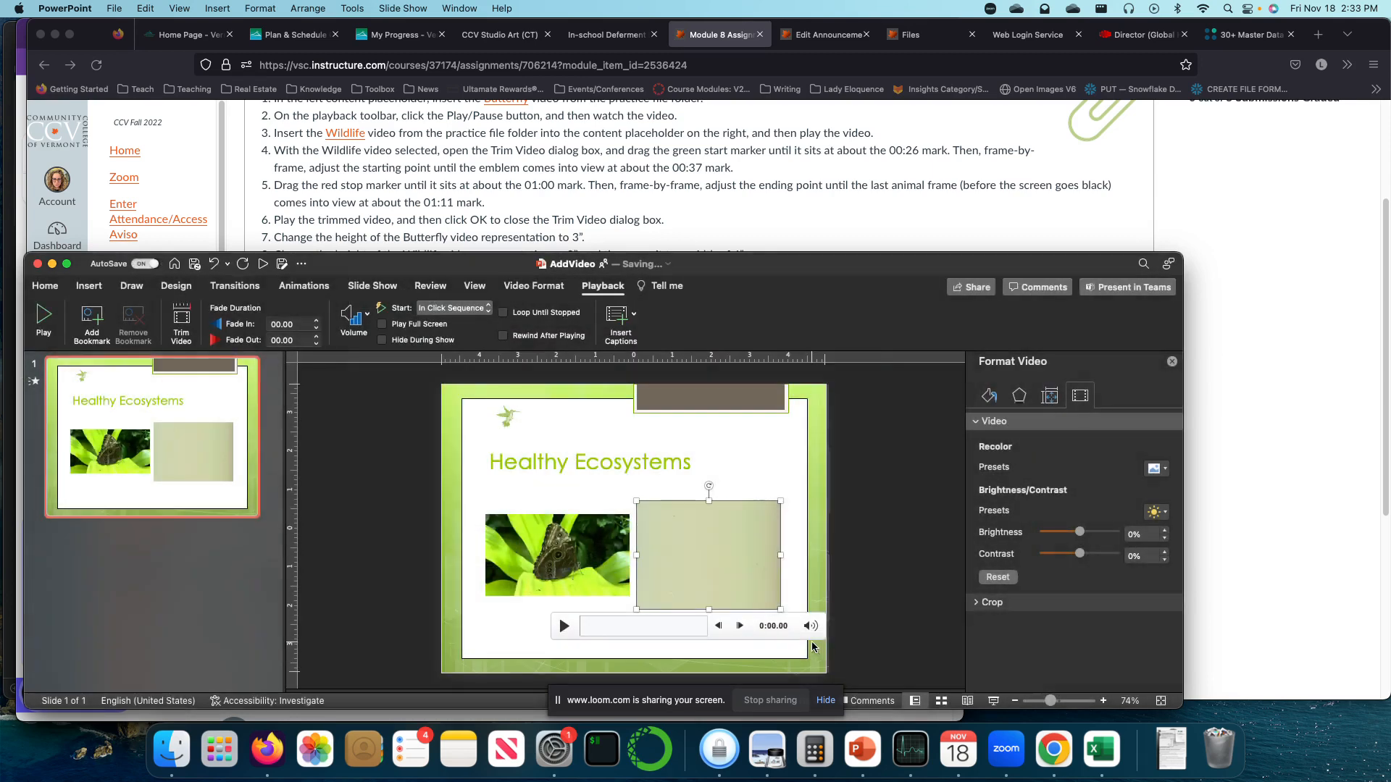
Play the trimmed wrc_babies.mp4 video, read the assignment's sizing, styling and playback instructions, and pause the video
{"action": "left_click", "coordinate": [563, 626]}
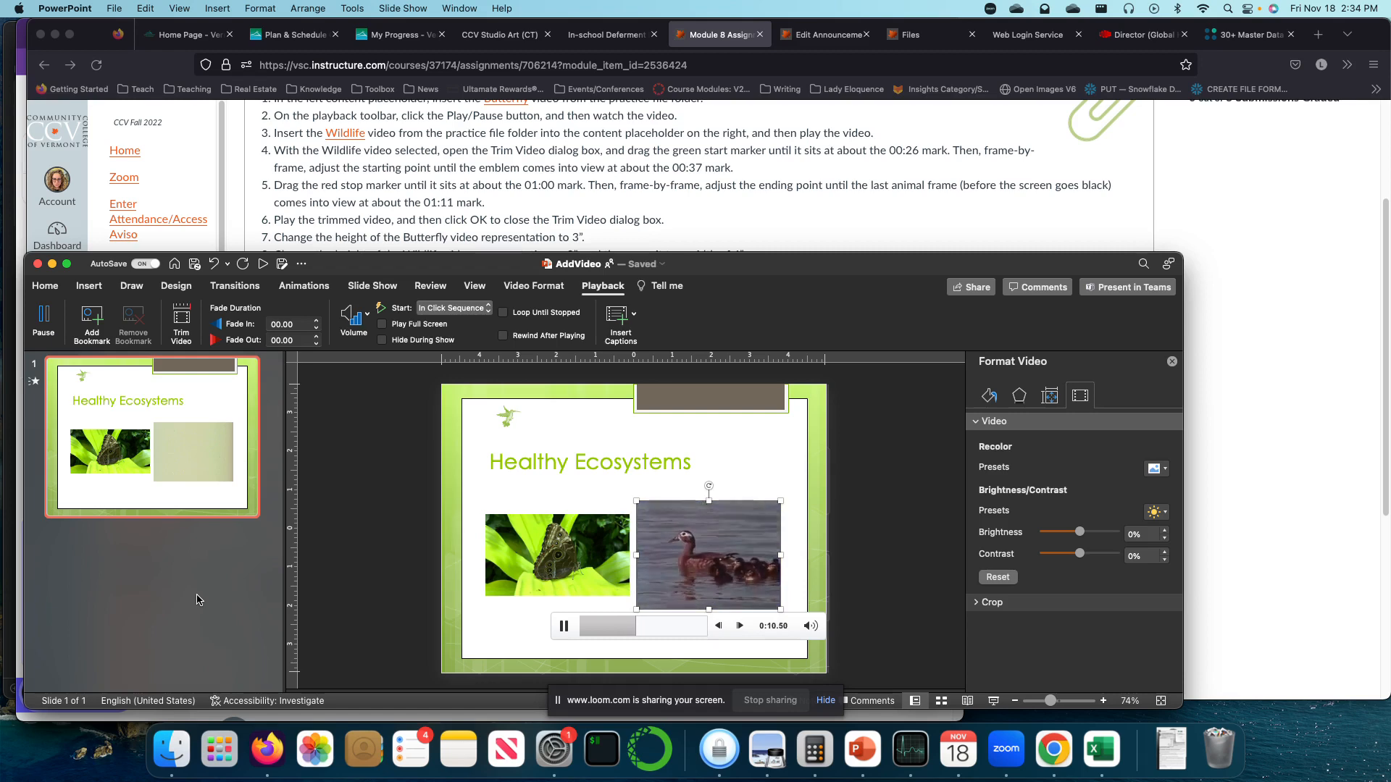
{"action": "scroll", "coordinate": [608, 172], "scroll_direction": "down", "scroll_amount": 2}
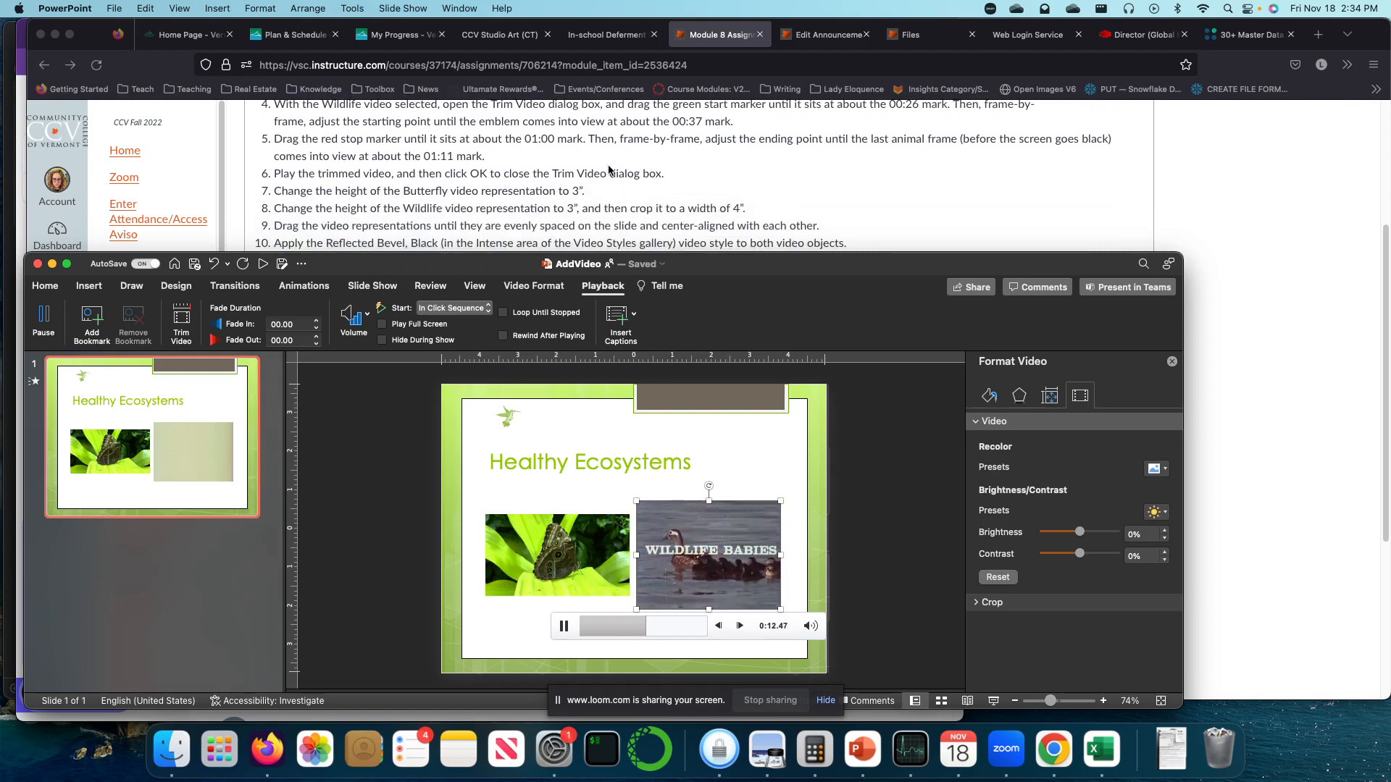
{"action": "scroll", "coordinate": [609, 172], "scroll_direction": "down", "scroll_amount": 1}
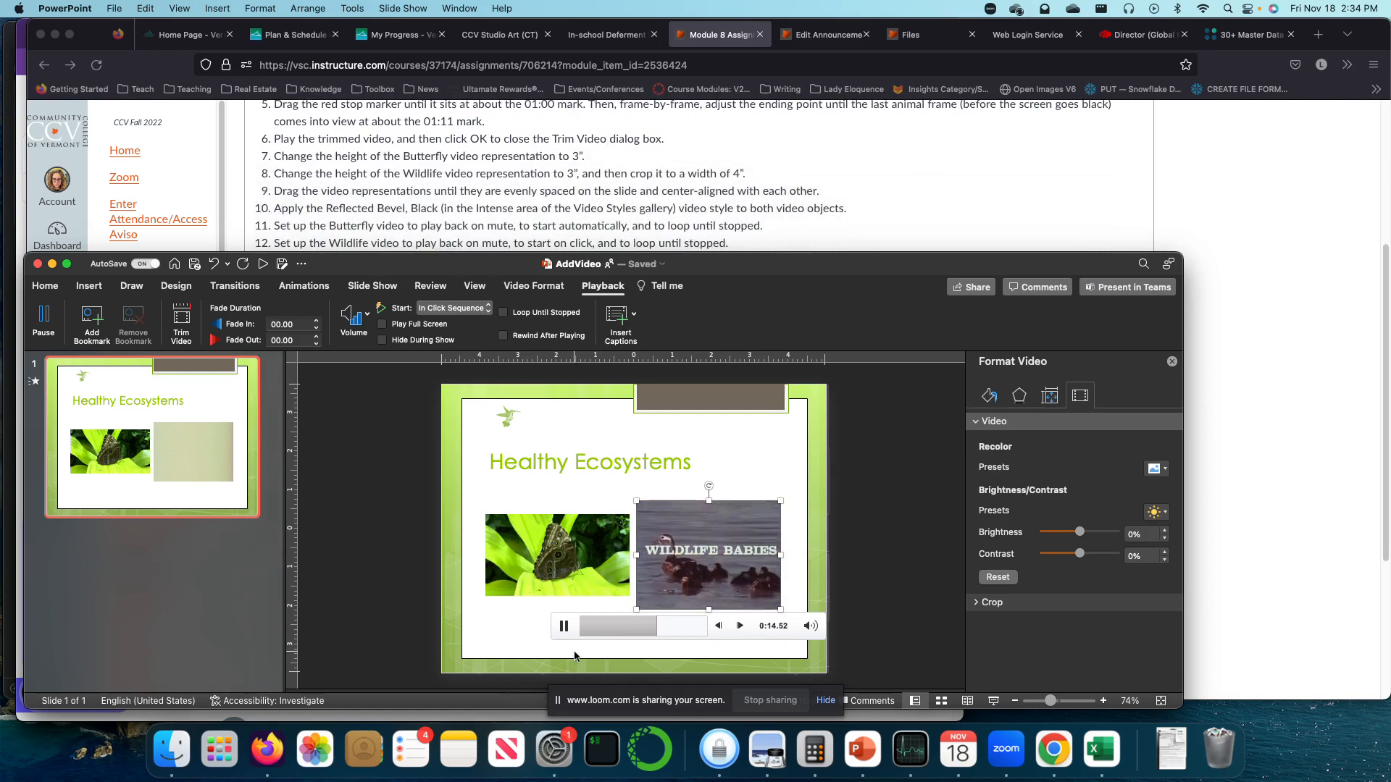
{"action": "left_click", "coordinate": [565, 626]}
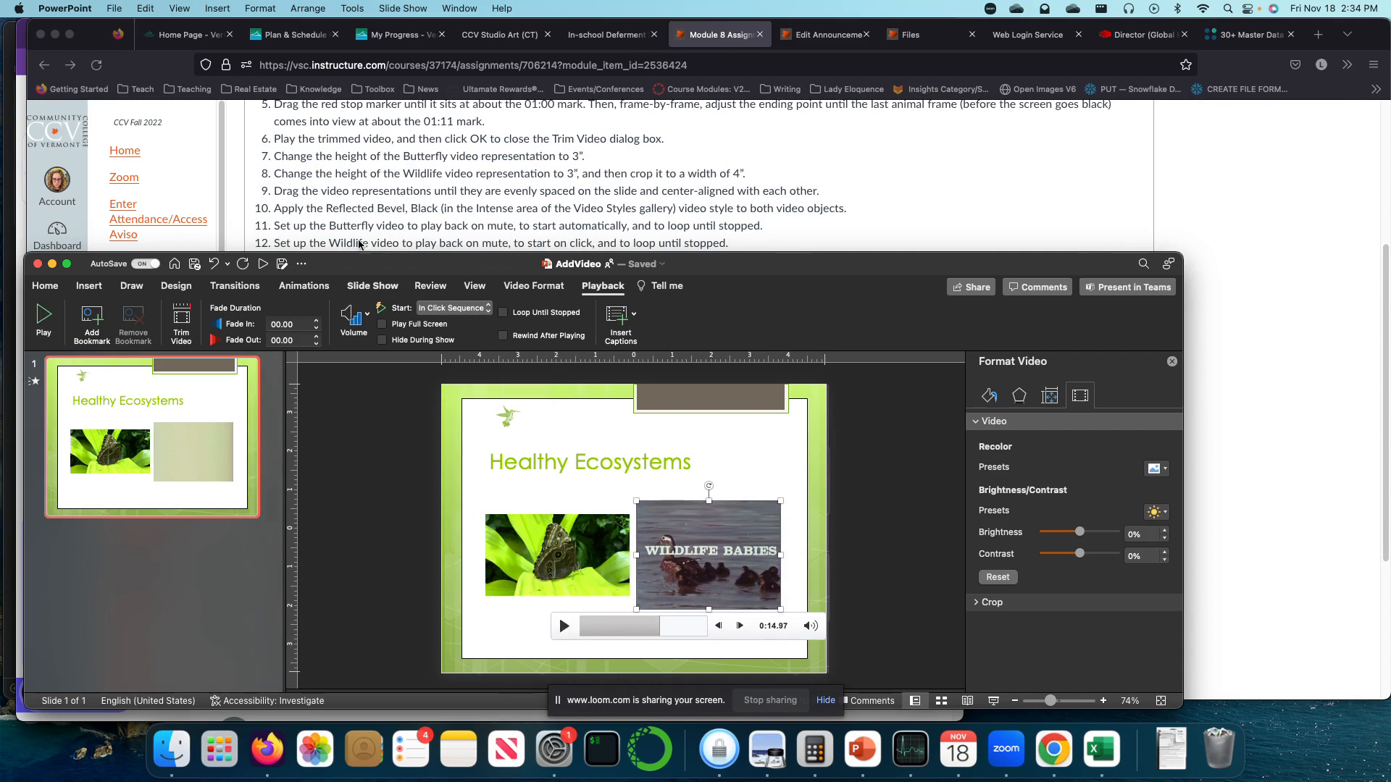
Set the Butterfly video's height to 3" with its aspect ratio locked, and move it up to the white slide area's left edge
{"action": "left_click", "coordinate": [538, 538]}
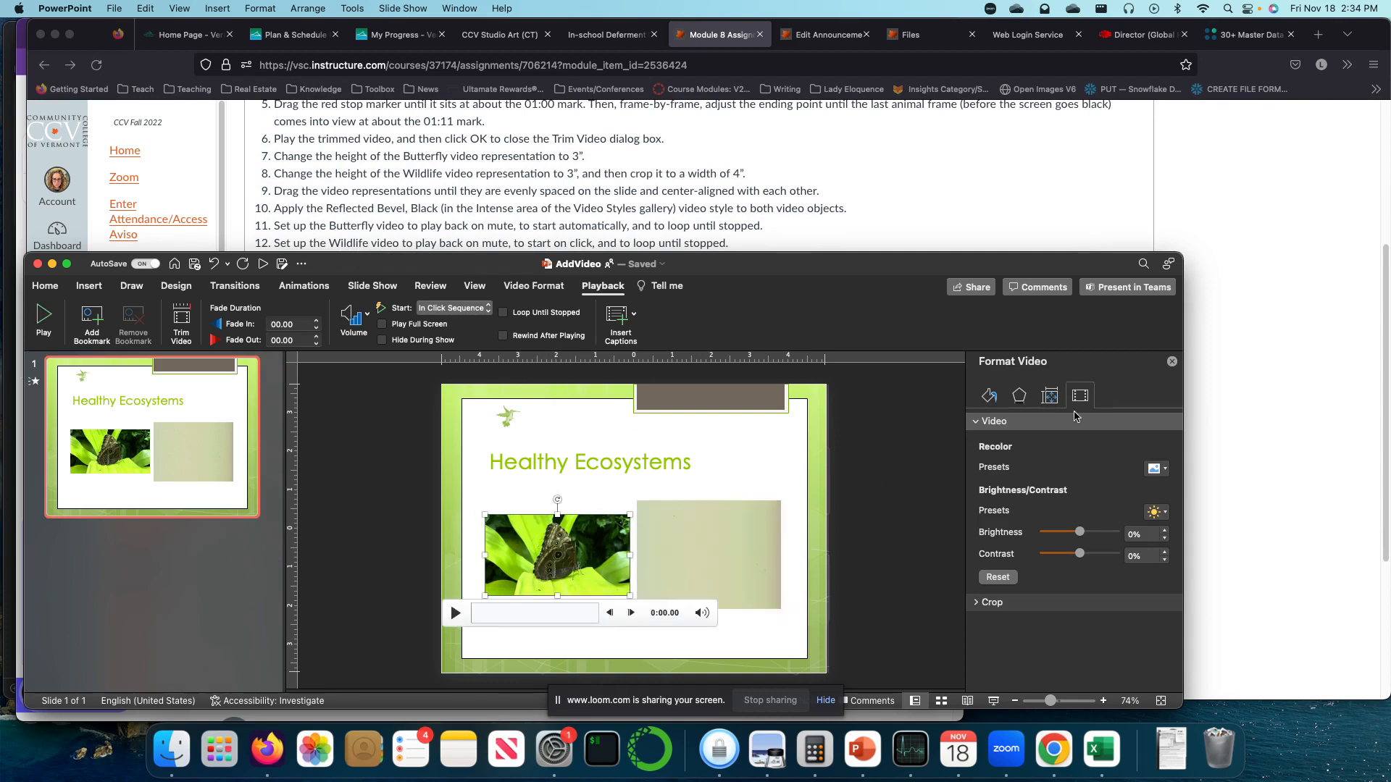
{"action": "left_click", "coordinate": [534, 285]}
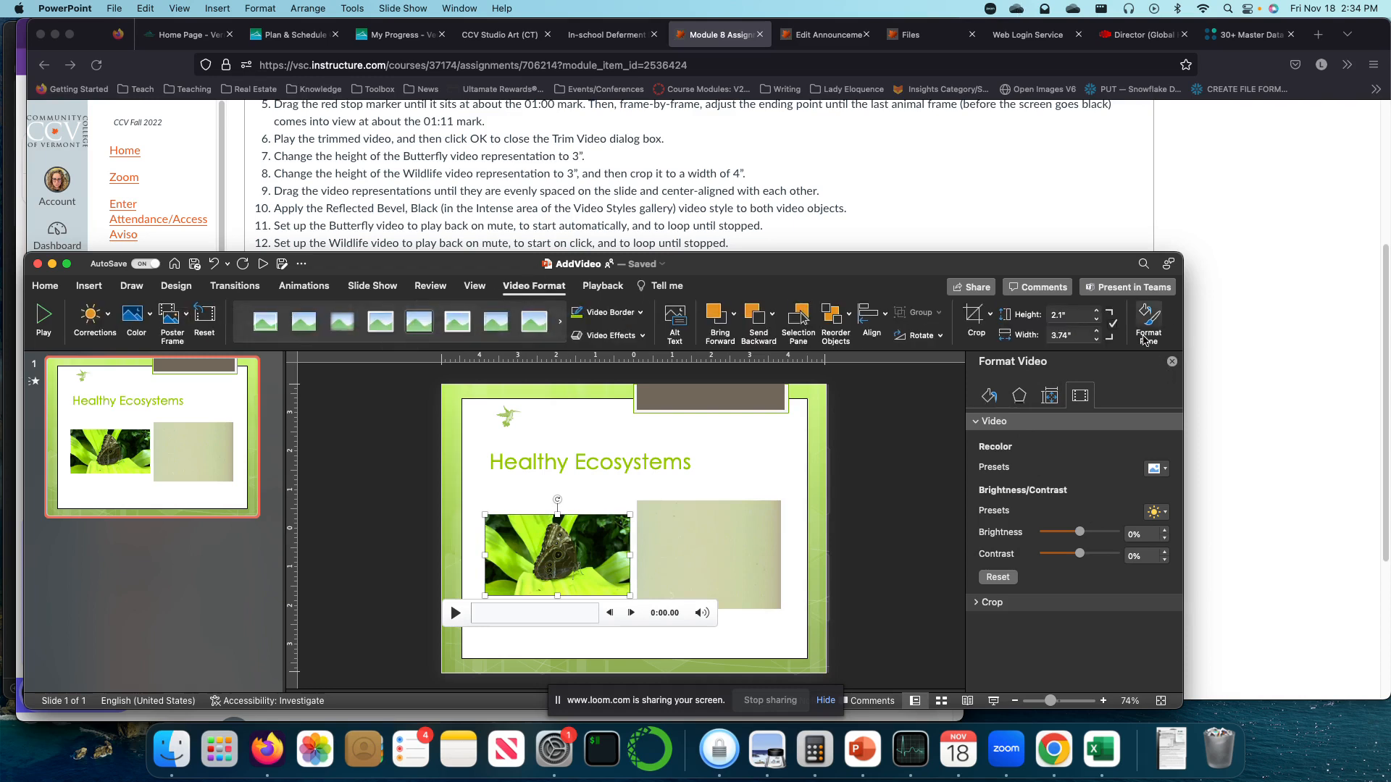
{"action": "left_click", "coordinate": [1051, 396]}
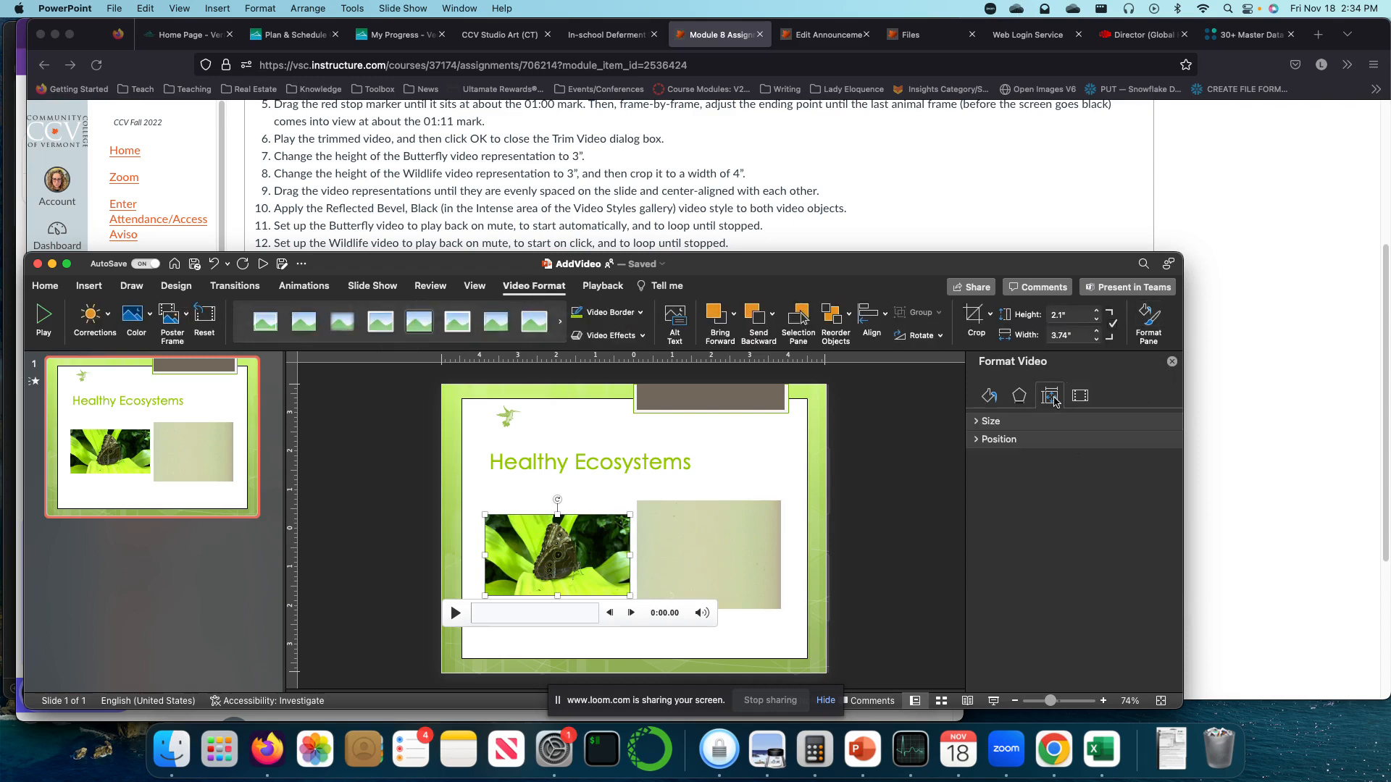
{"action": "left_click", "coordinate": [990, 422]}
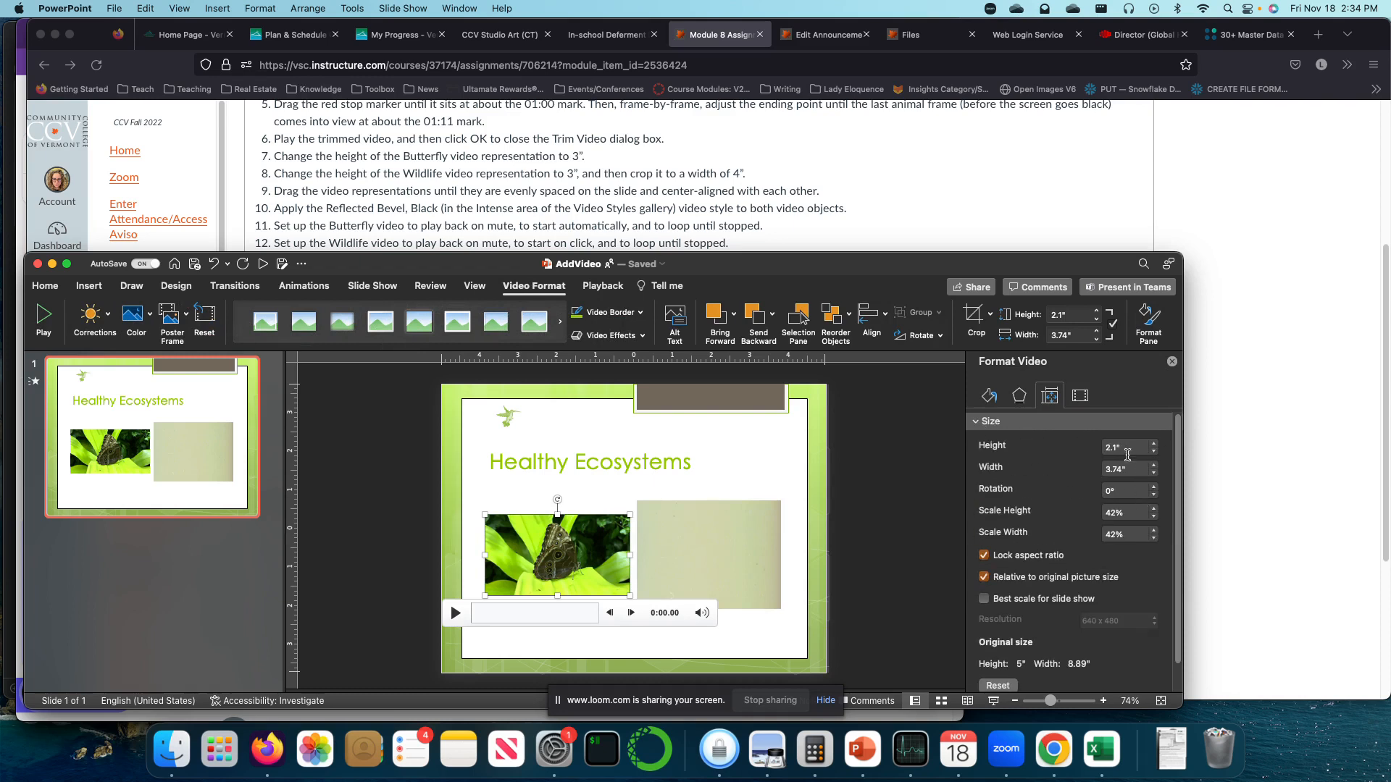
{"action": "left_click", "coordinate": [1154, 443]}
{"action": "left_click", "coordinate": [1154, 443]}
{"action": "left_click", "coordinate": [1155, 444]}
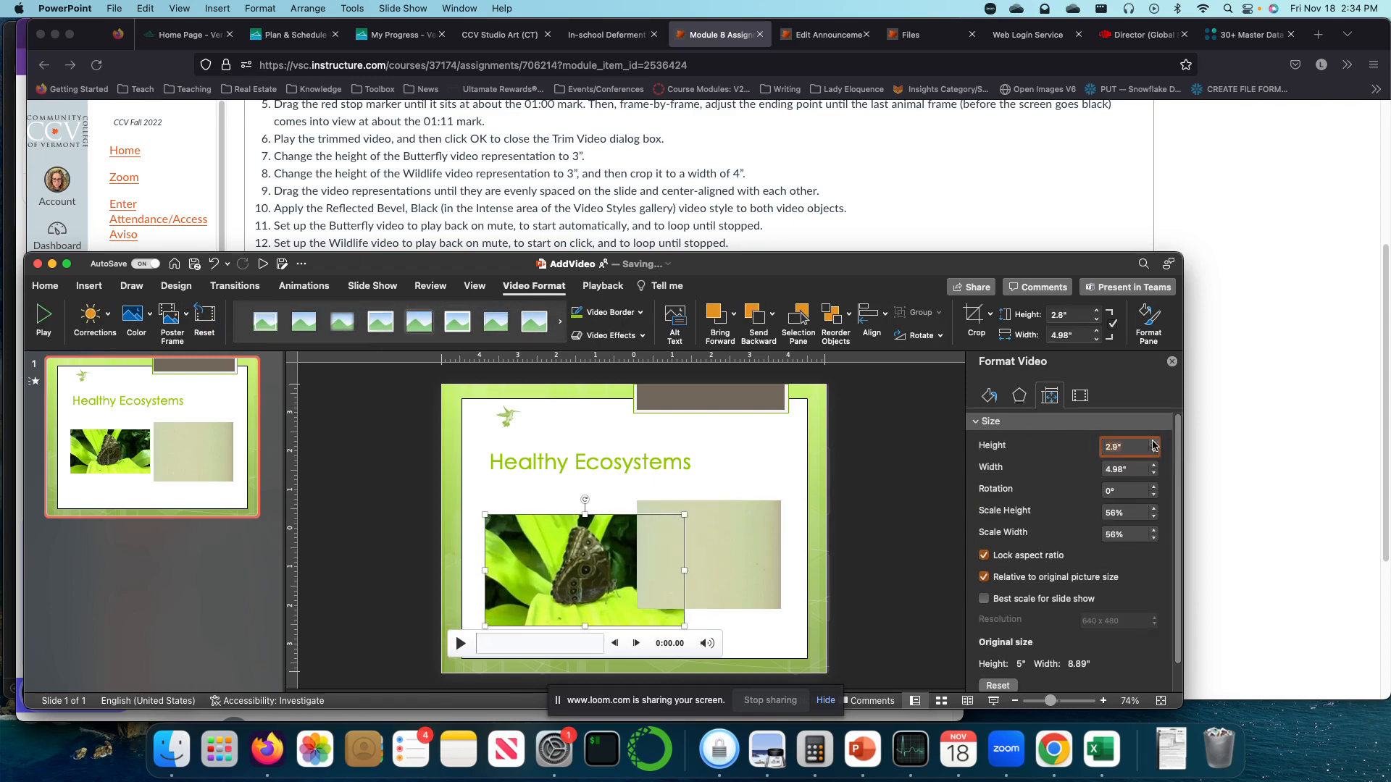
{"action": "left_click", "coordinate": [1154, 443]}
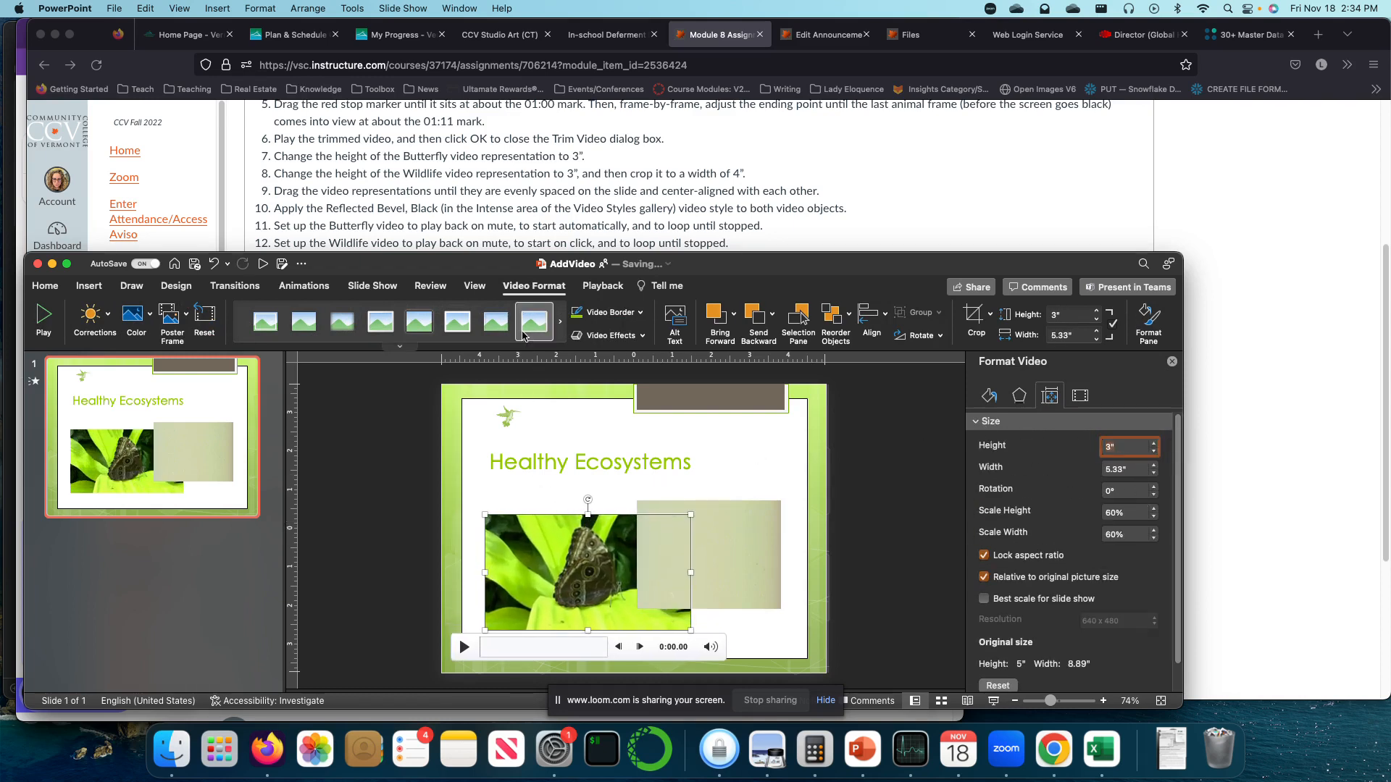
{"action": "left_click_drag", "start_coordinate": [573, 513], "coordinate": [551, 489]}
Set the Wildlife video's height to 3" and width to 4", and move it to the right, level with the Butterfly video
{"action": "left_click", "coordinate": [720, 545]}
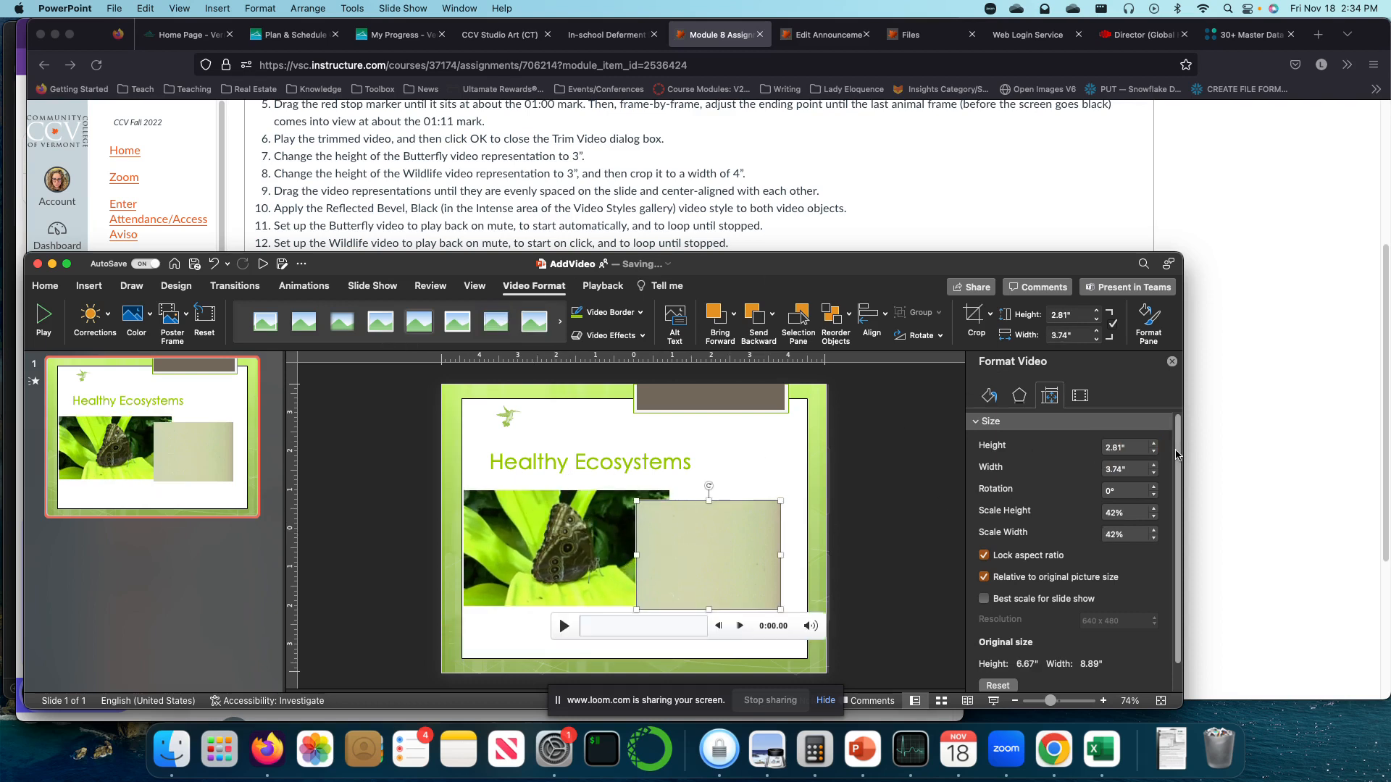
{"action": "left_click", "coordinate": [1154, 444]}
{"action": "left_click", "coordinate": [1154, 444]}
{"action": "left_click_drag", "start_coordinate": [756, 556], "coordinate": [769, 546]}
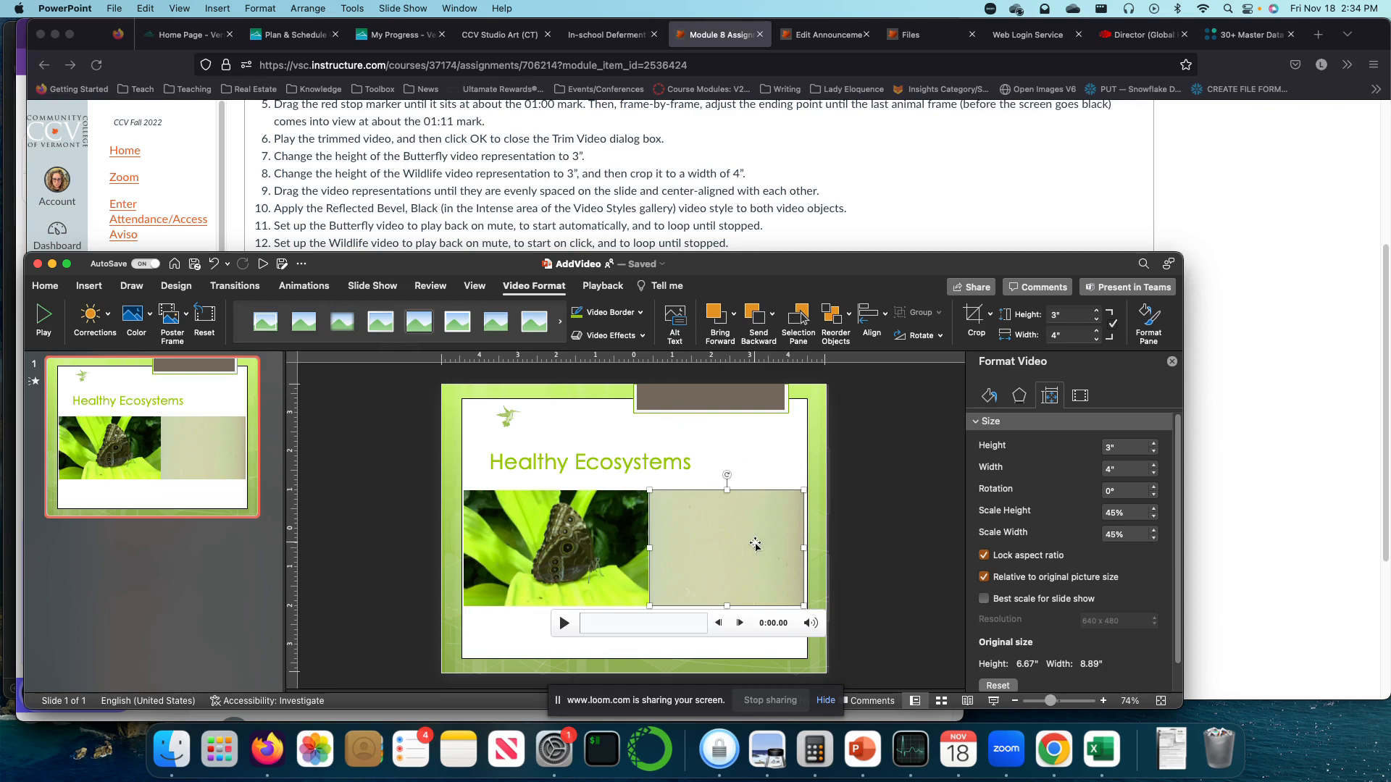
Narrow the Butterfly video to about 4.64" wide and adjust both videos so they sit side by side with a small gap
{"action": "left_click_drag", "start_coordinate": [730, 554], "coordinate": [734, 557]}
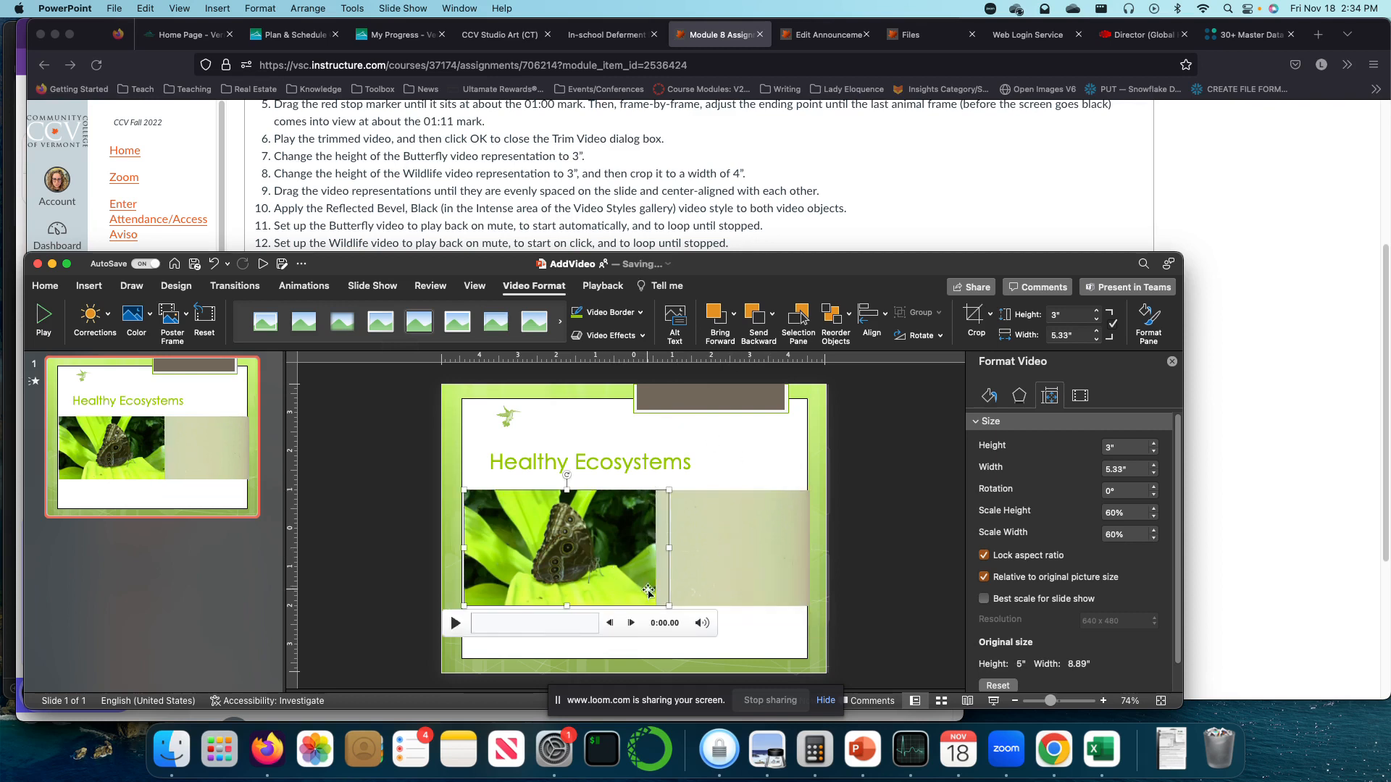
{"action": "left_click_drag", "start_coordinate": [657, 606], "coordinate": [628, 605]}
{"action": "left_click_drag", "start_coordinate": [669, 547], "coordinate": [707, 542]}
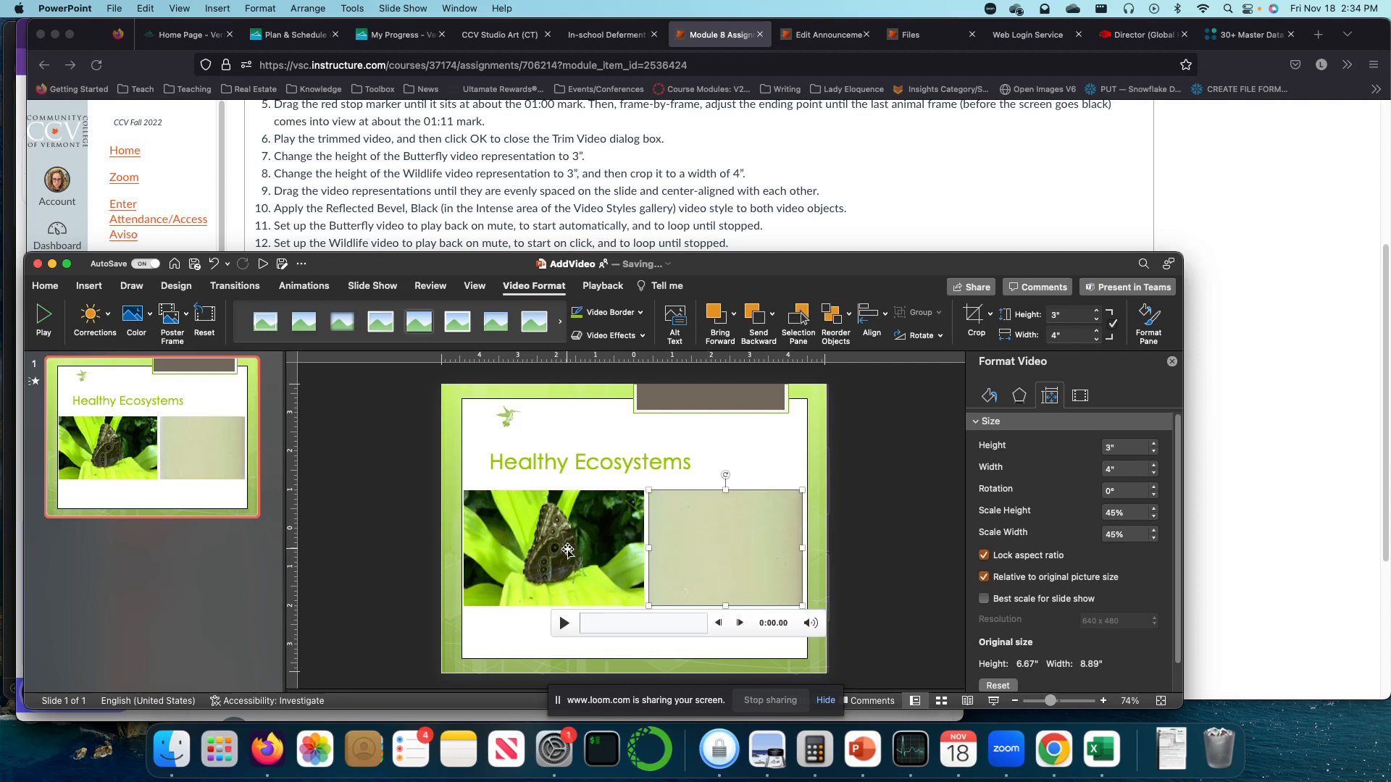
{"action": "left_click", "coordinate": [528, 557]}
{"action": "left_click_drag", "start_coordinate": [463, 548], "coordinate": [466, 548]}
{"action": "left_click", "coordinate": [773, 636]}
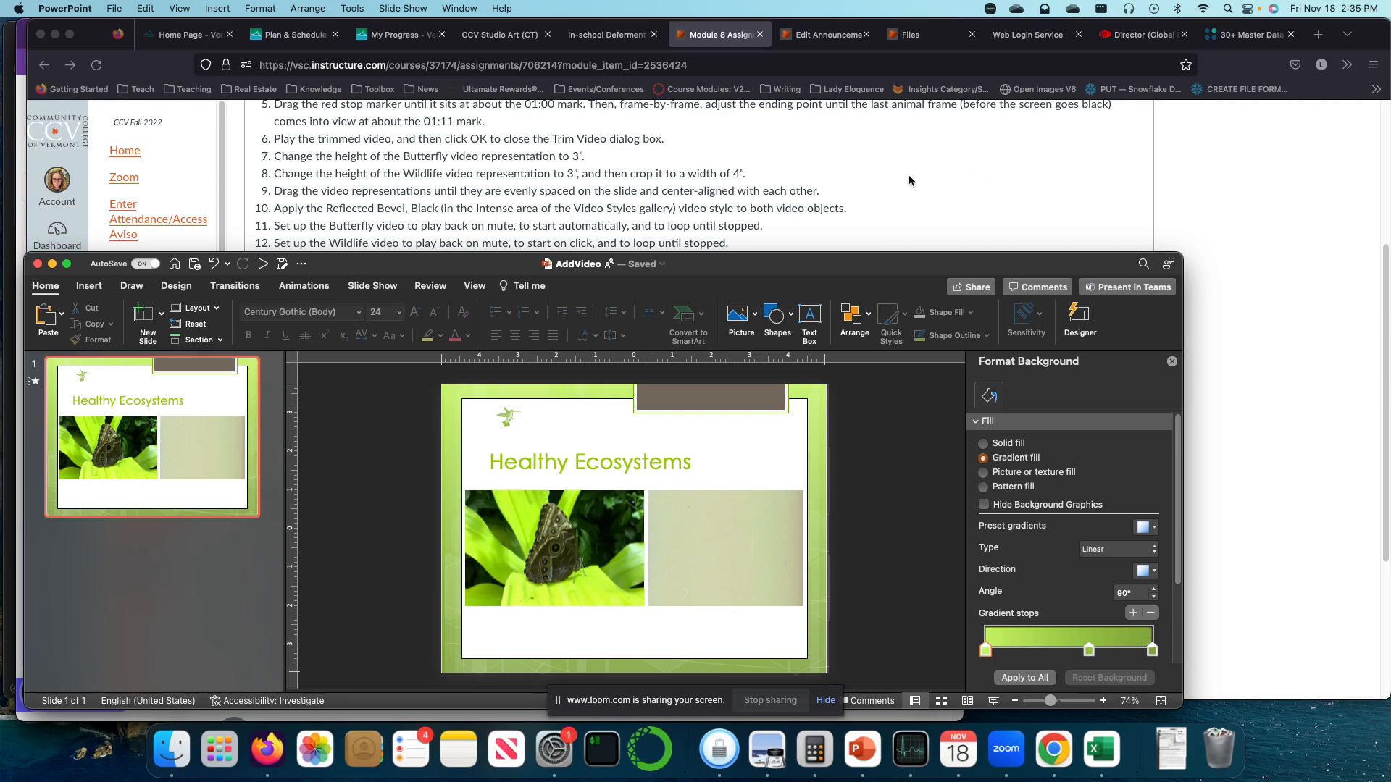
Apply the Reflected Bevel, Black video style to the Butterfly video and to the Wildlife video
{"action": "left_click", "coordinate": [580, 571]}
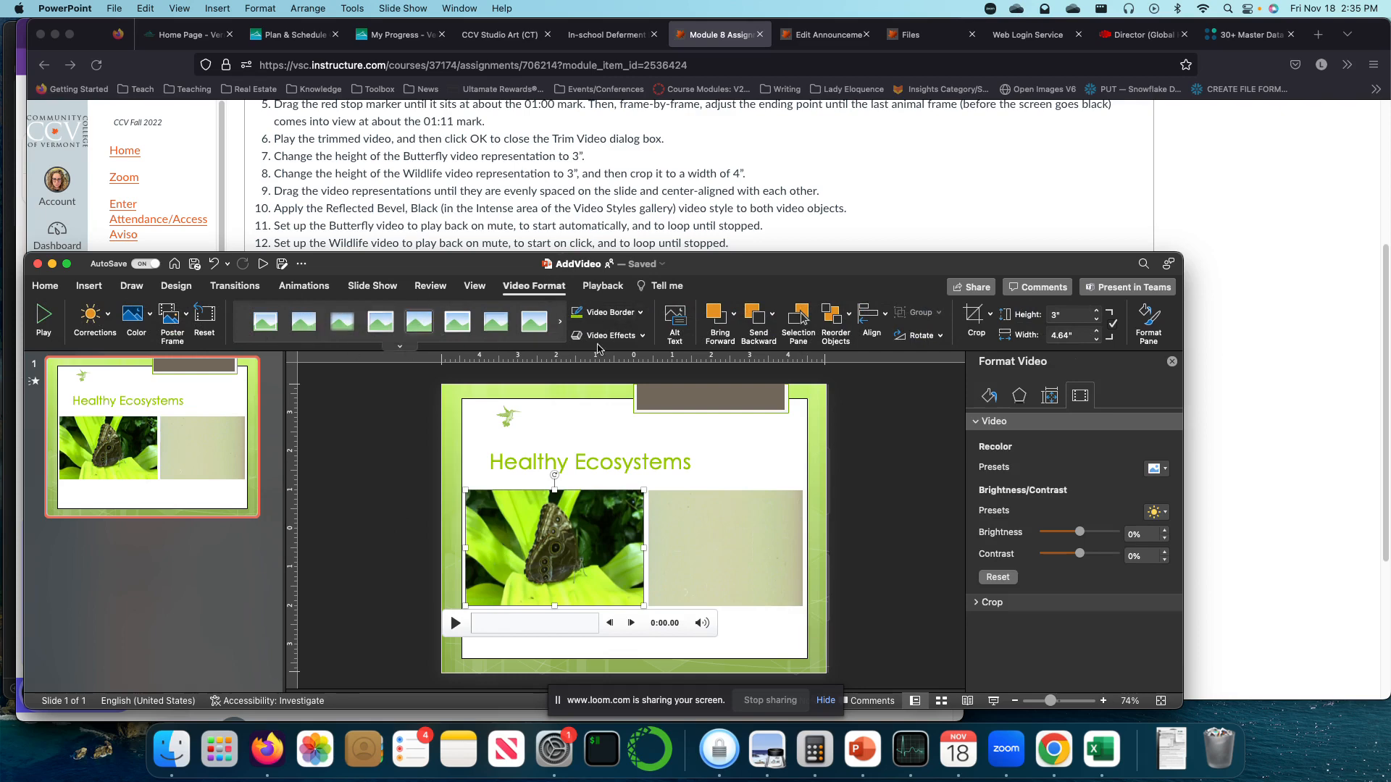
{"action": "left_click", "coordinate": [398, 347]}
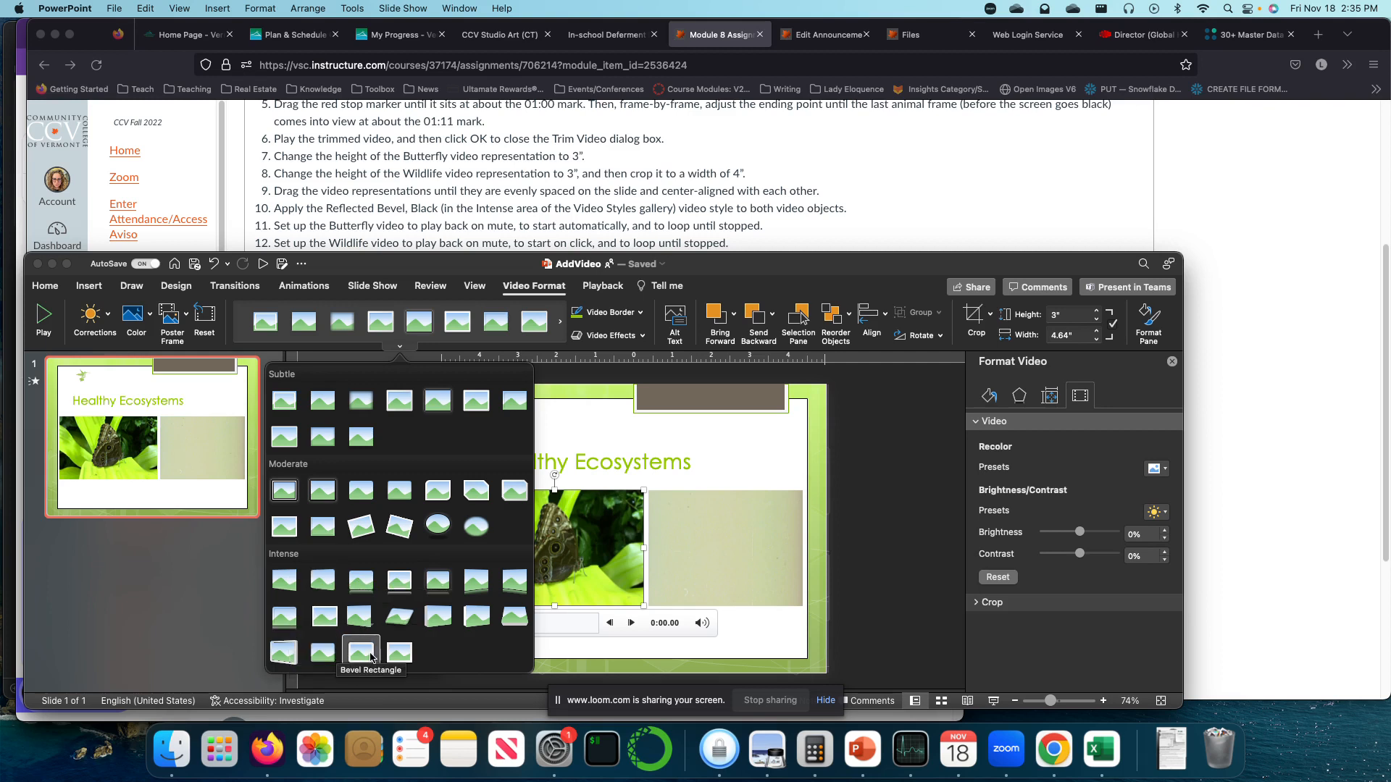
{"action": "left_click", "coordinate": [451, 584]}
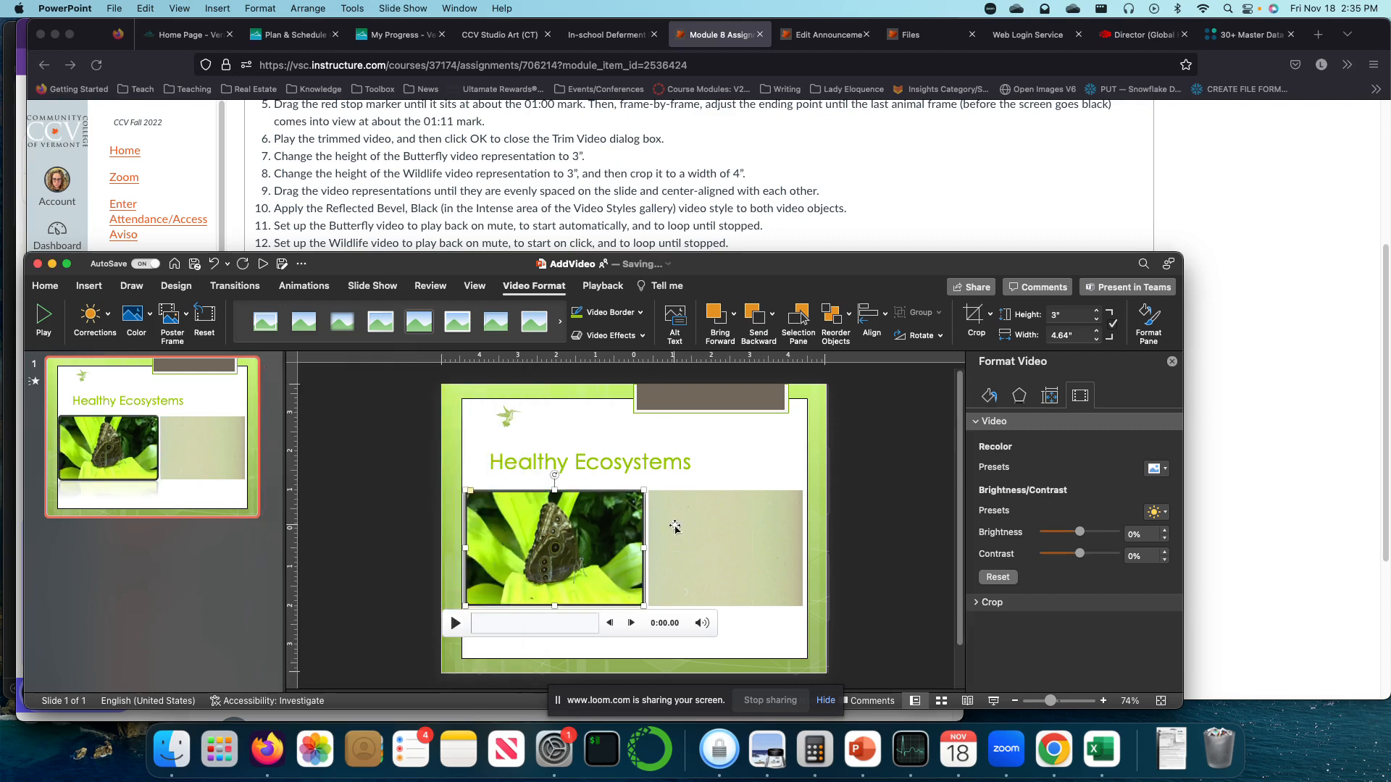
{"action": "left_click", "coordinate": [701, 558]}
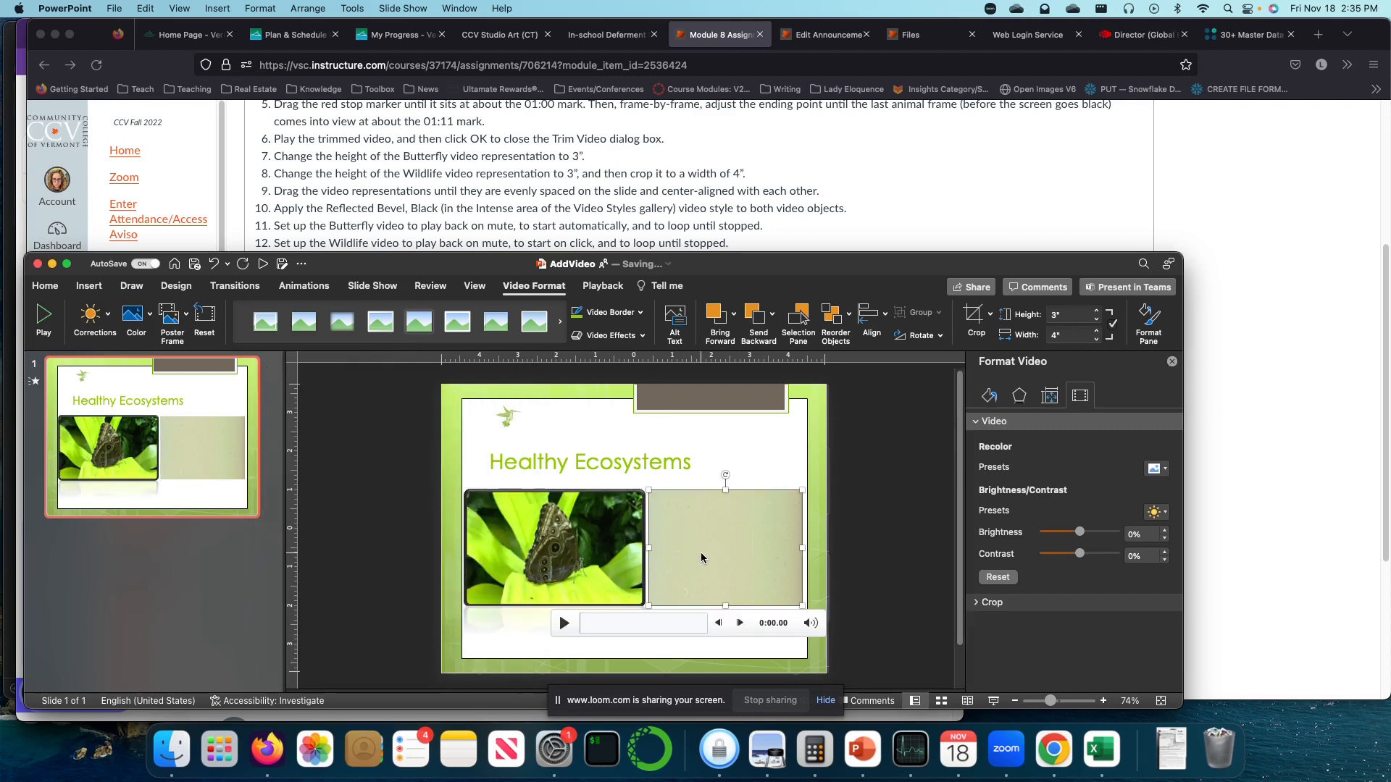
{"action": "left_click", "coordinate": [560, 321]}
{"action": "left_click", "coordinate": [399, 345]}
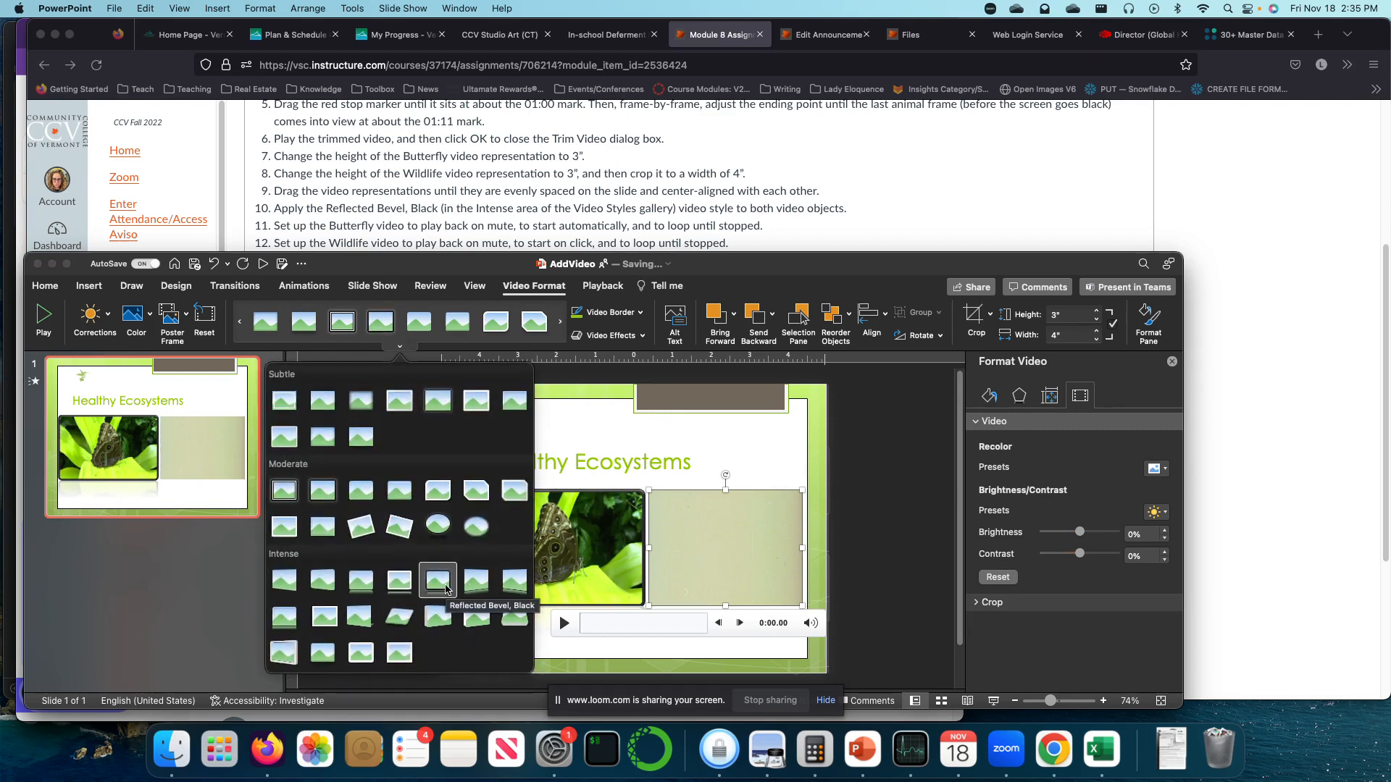
{"action": "left_click", "coordinate": [439, 581]}
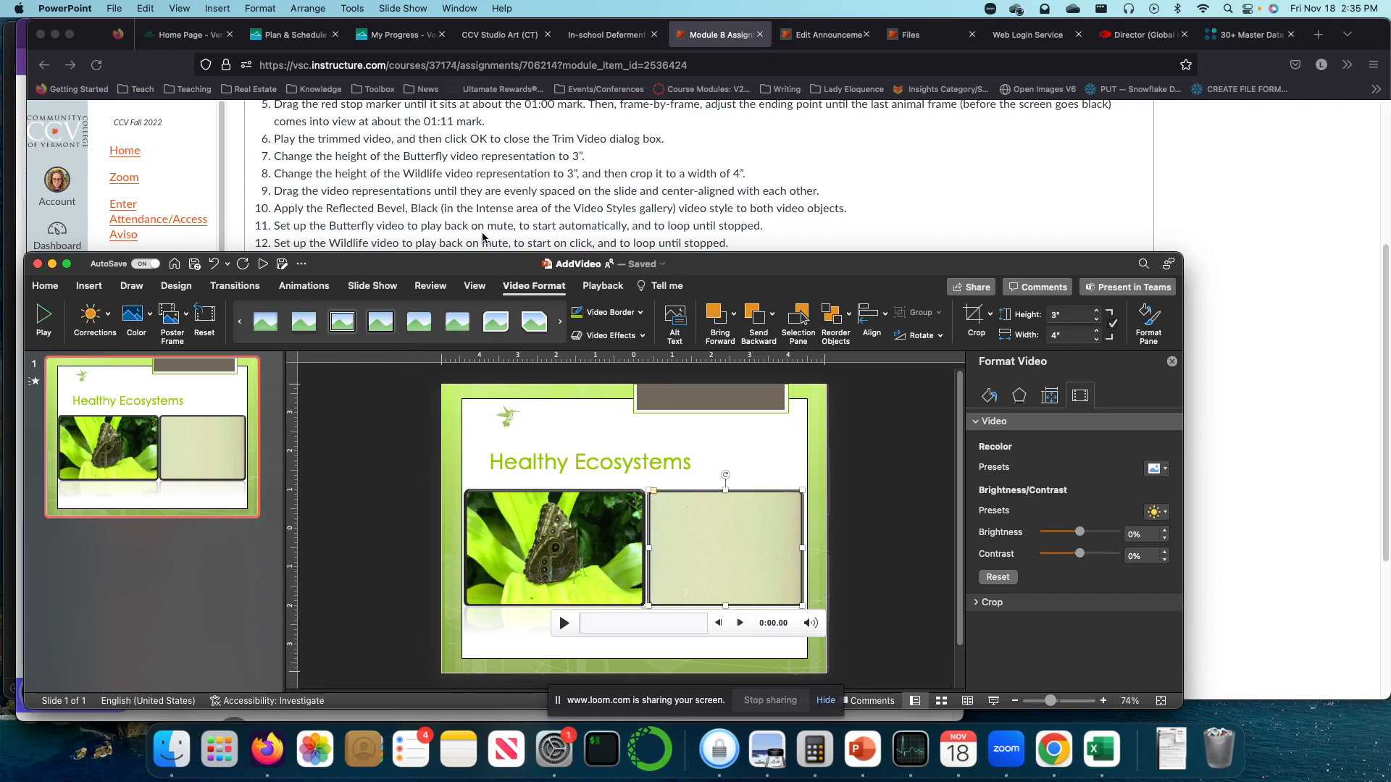
Set the Butterfly video to start automatically and set its volume to Mute
{"action": "left_click", "coordinate": [523, 570]}
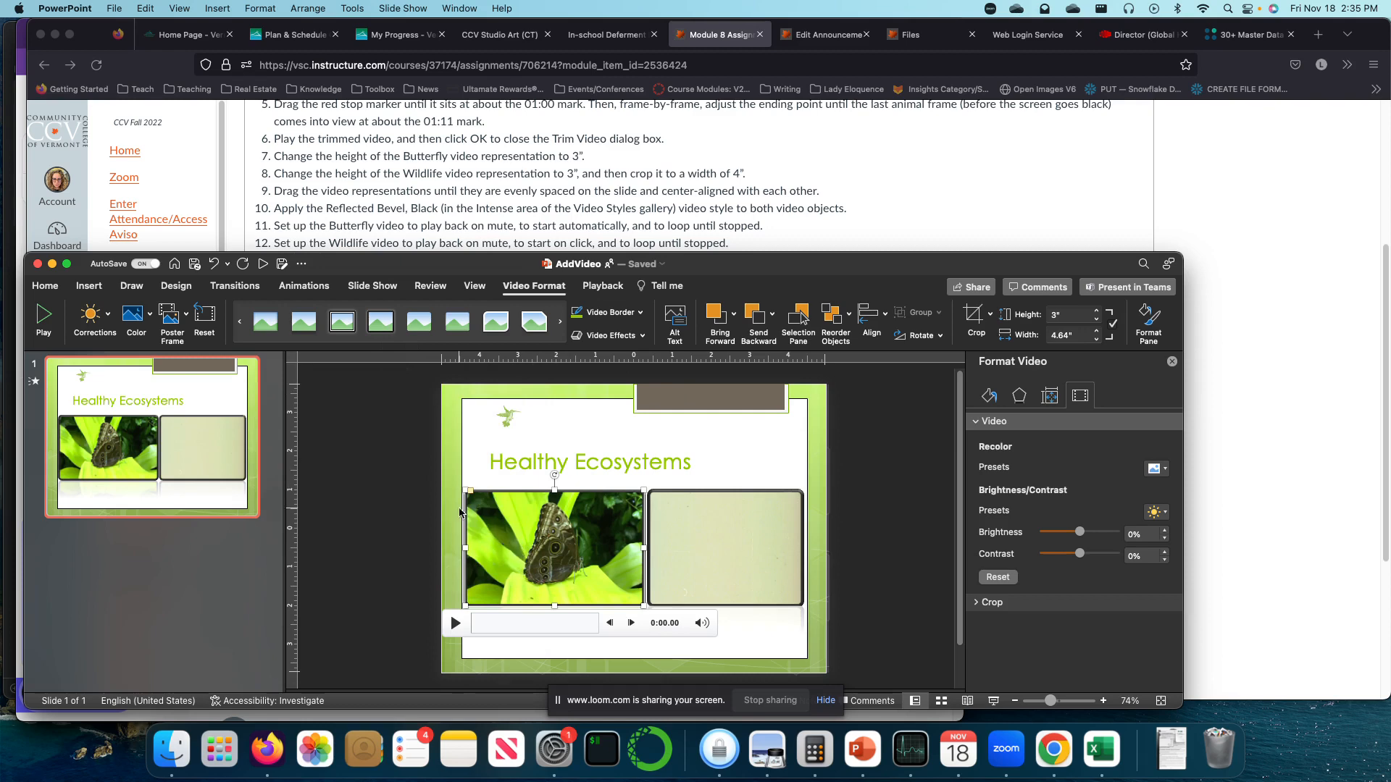
{"action": "left_click", "coordinate": [614, 286]}
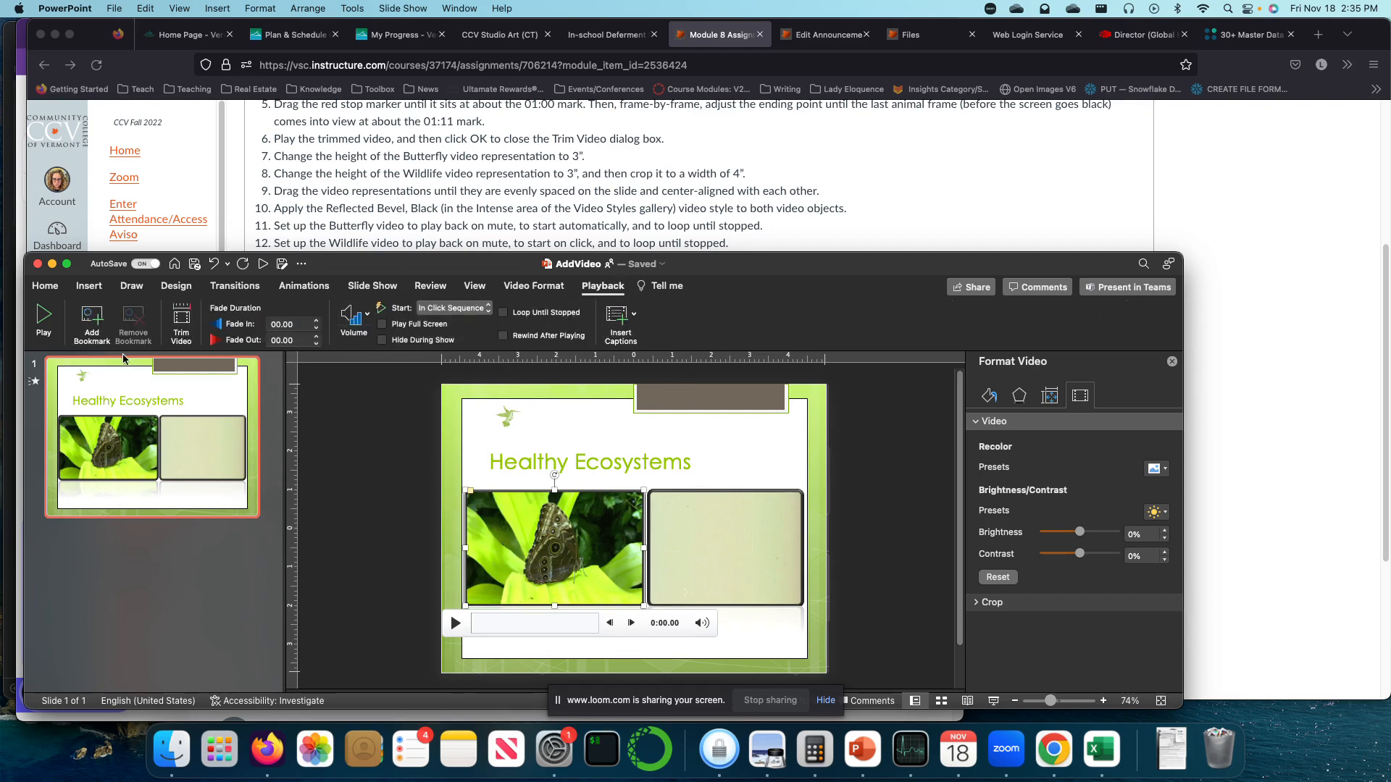
{"action": "left_click", "coordinate": [482, 314]}
{"action": "left_click", "coordinate": [482, 312]}
{"action": "left_click", "coordinate": [480, 316]}
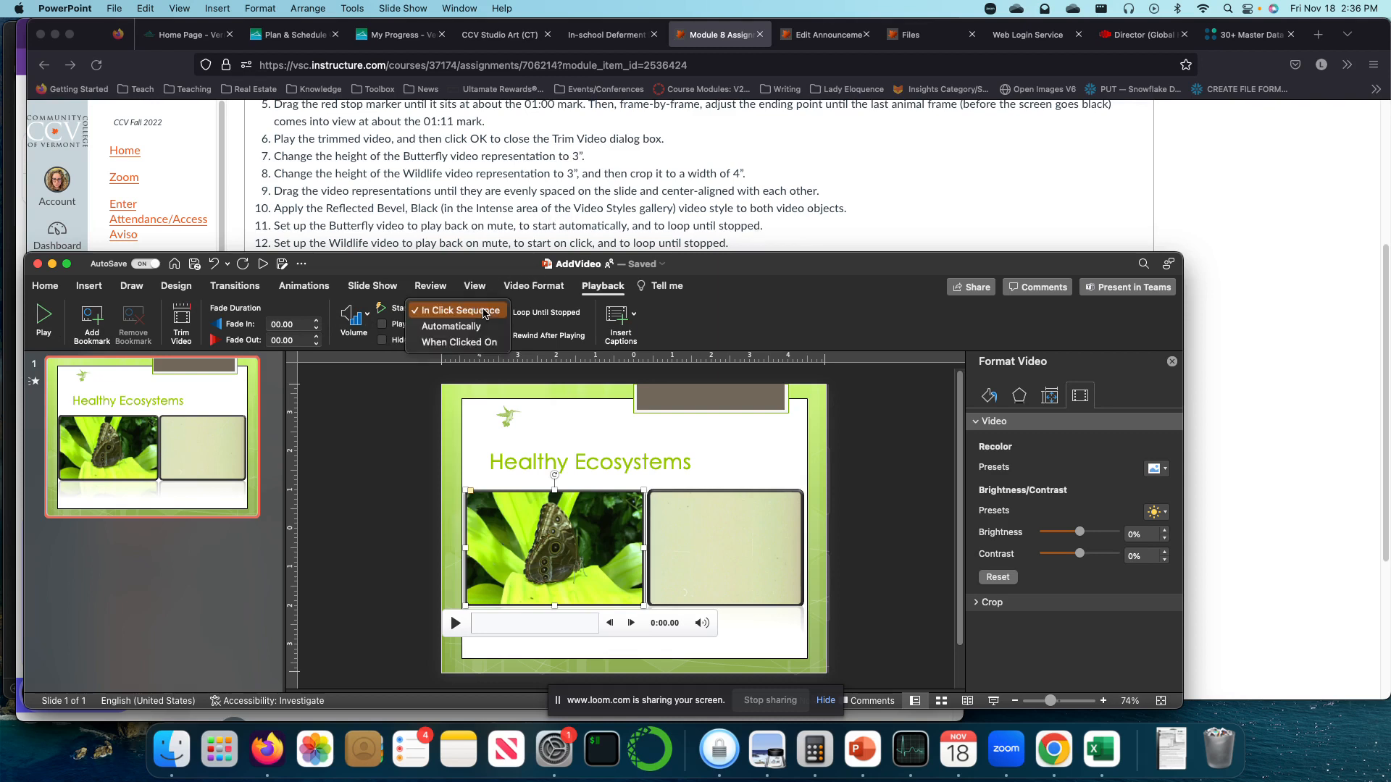
{"action": "left_click", "coordinate": [472, 325]}
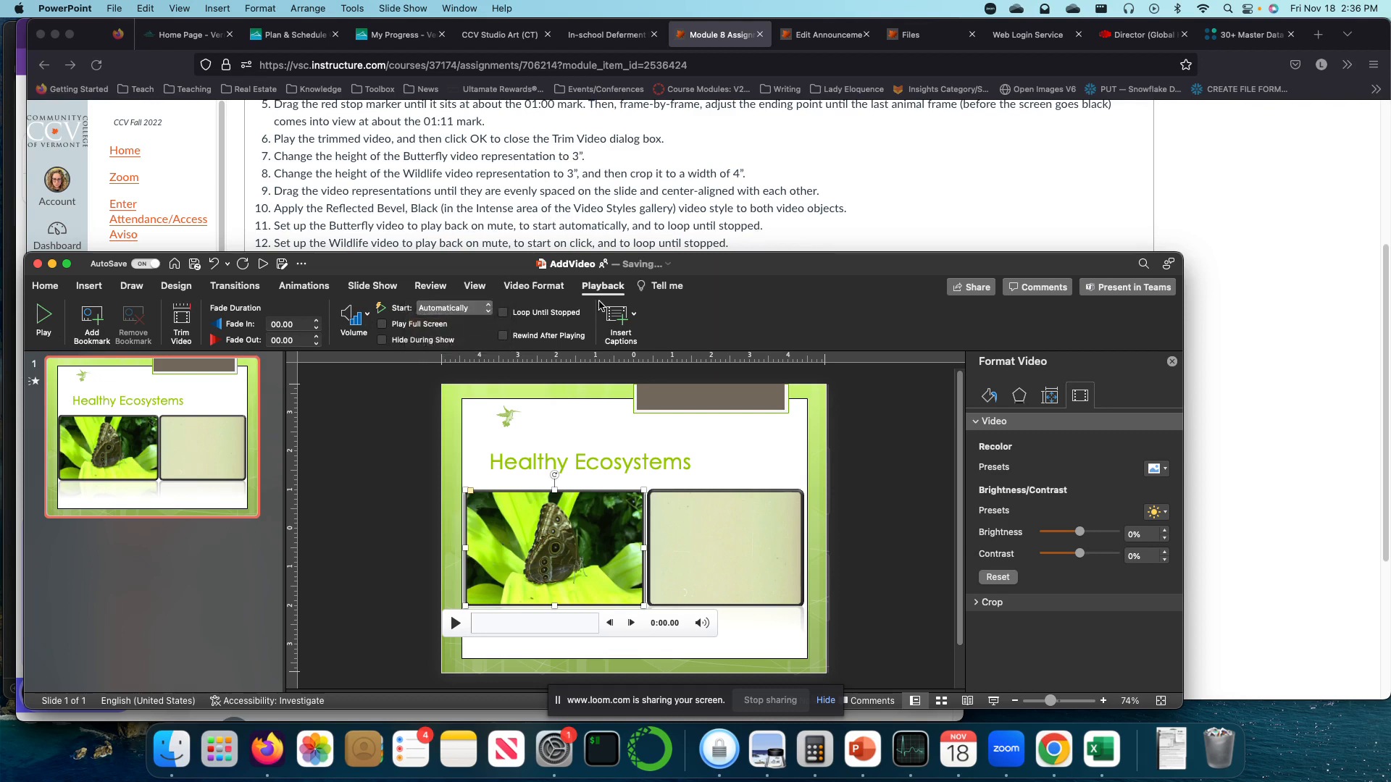
{"action": "left_click", "coordinate": [365, 323]}
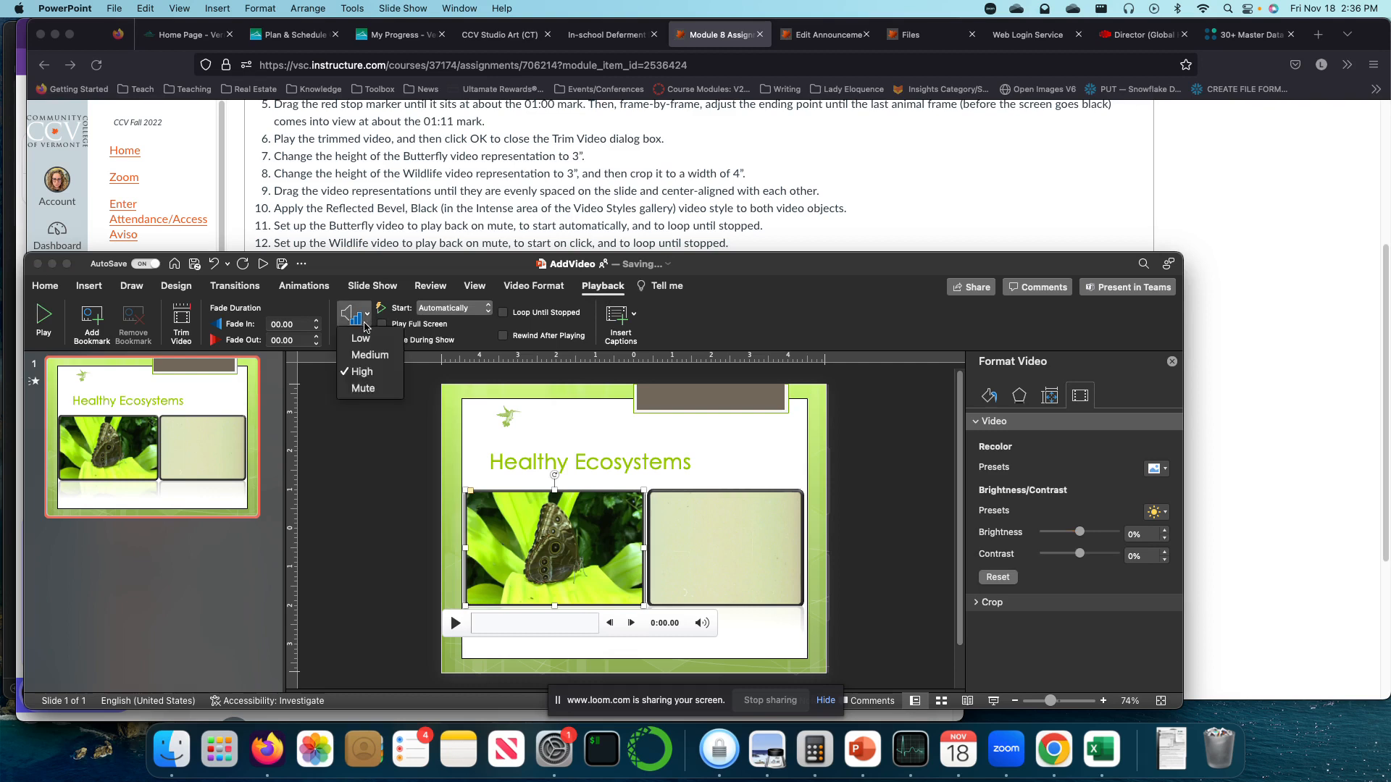
{"action": "left_click", "coordinate": [360, 395]}
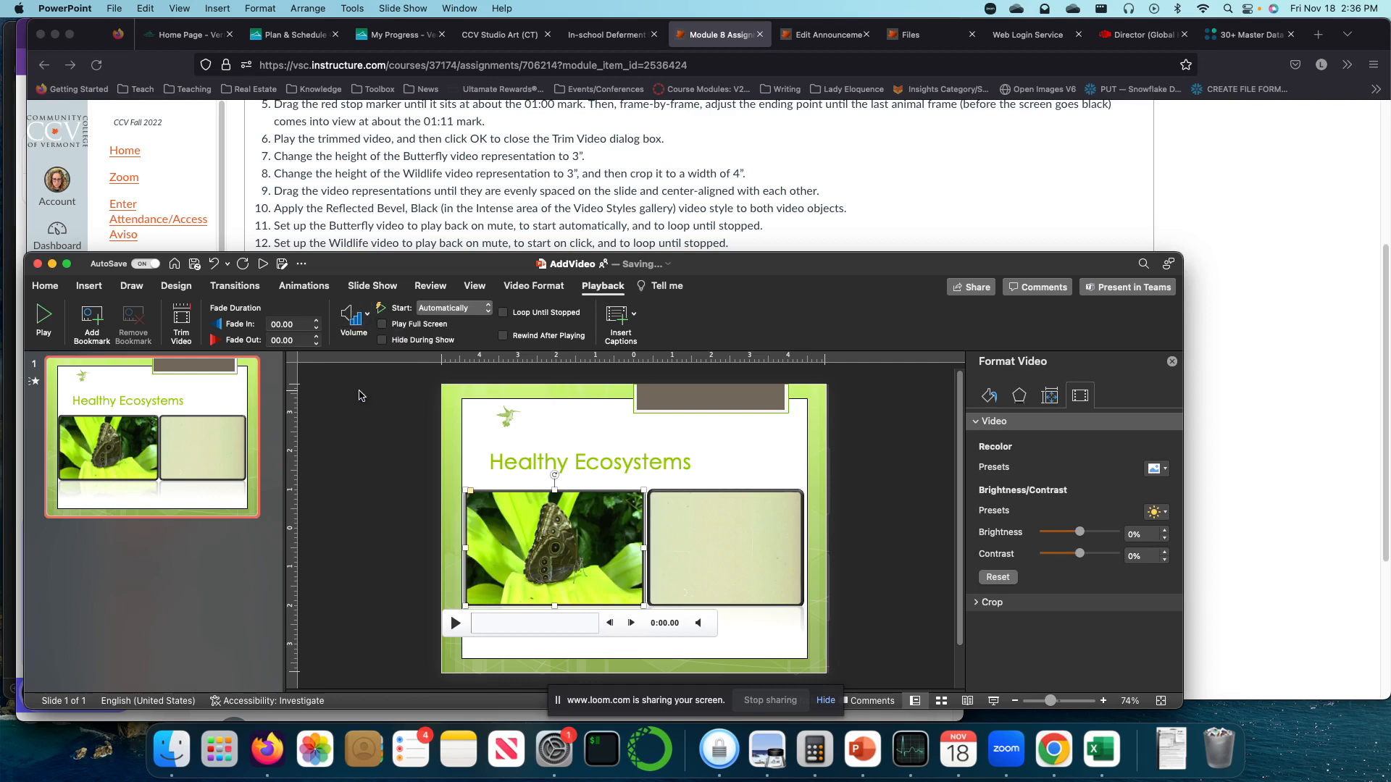
Check the Butterfly video's volume and start settings and set it to loop until stopped
{"action": "left_click", "coordinate": [362, 324]}
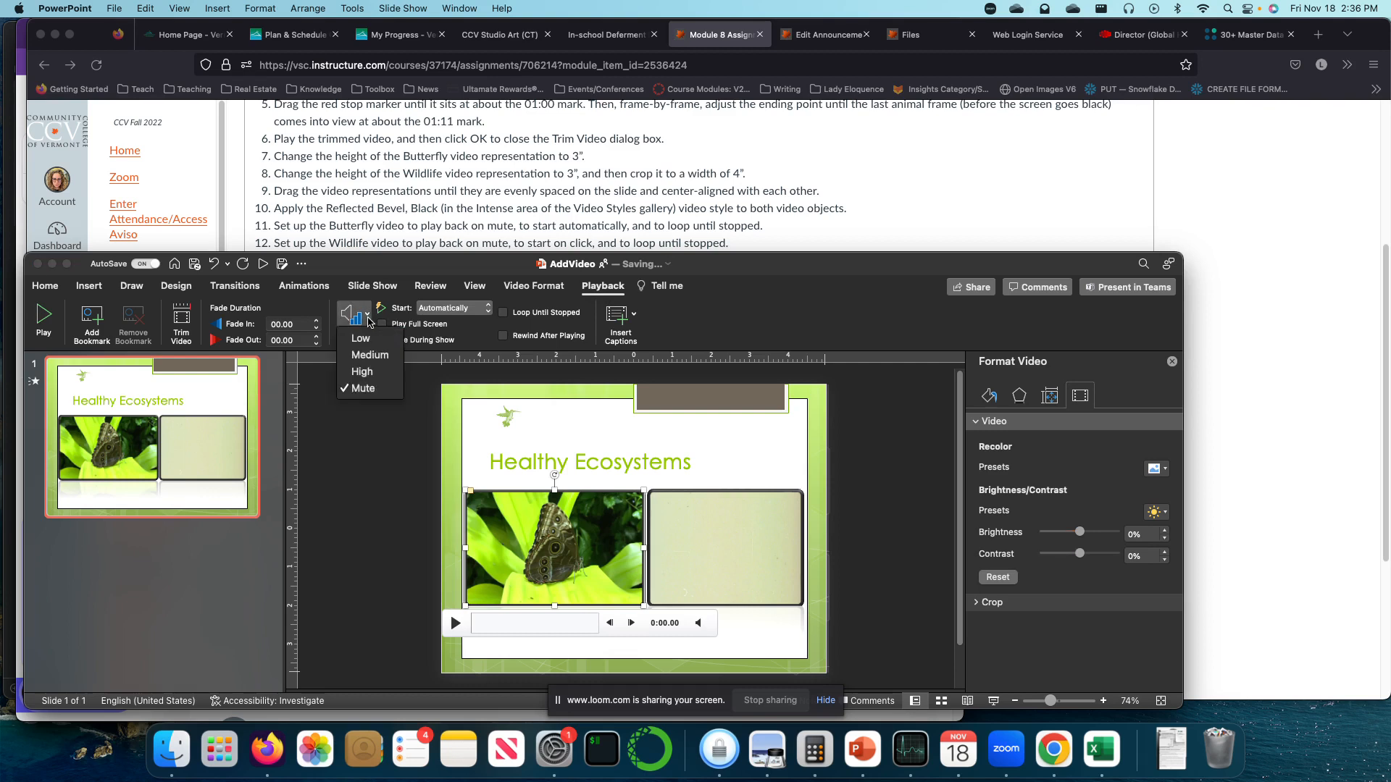
{"action": "left_click", "coordinate": [467, 308]}
{"action": "left_click", "coordinate": [453, 306]}
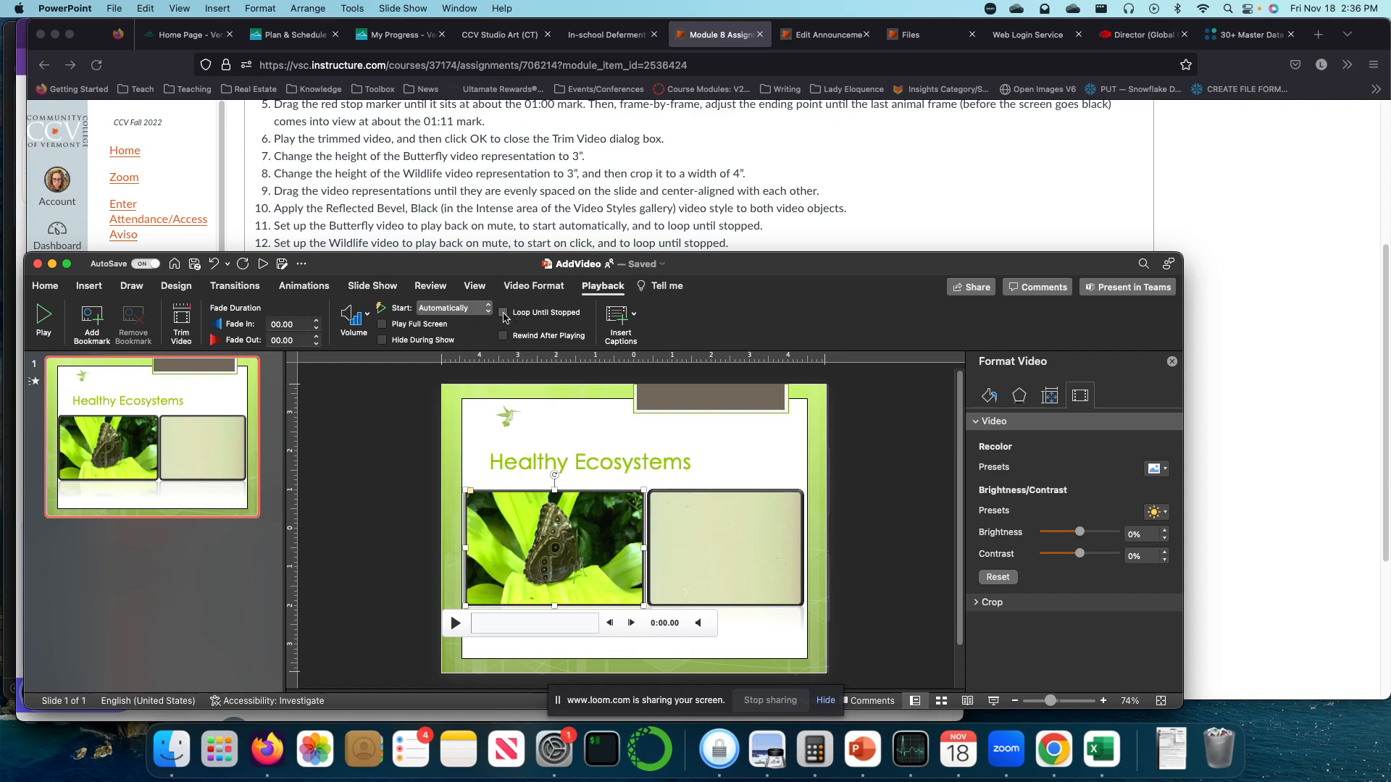
{"action": "left_click", "coordinate": [504, 313]}
Set the Wildlife video's volume to Mute, its start to When Clicked On, and make it loop until stopped
{"action": "scroll", "coordinate": [396, 222], "scroll_direction": "down", "scroll_amount": 1}
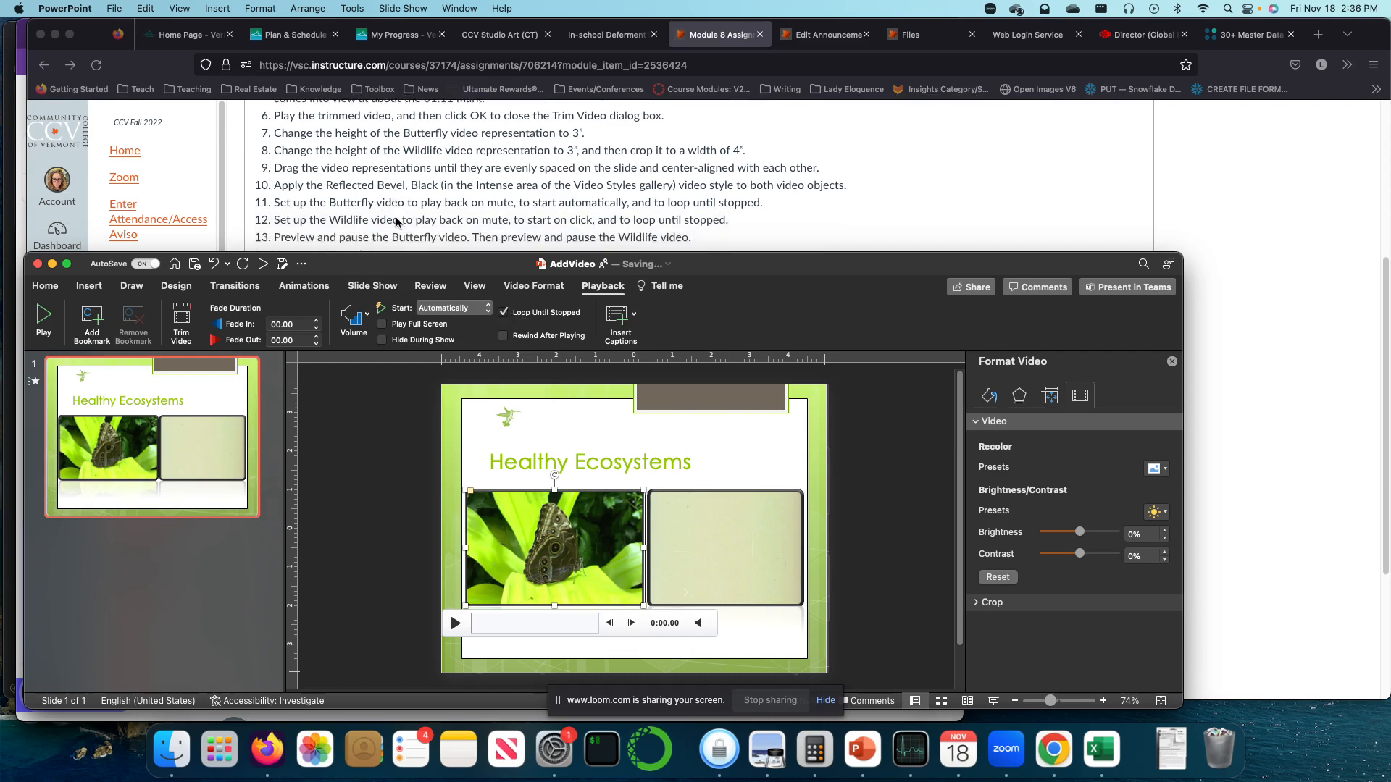
{"action": "scroll", "coordinate": [297, 224], "scroll_direction": "down", "scroll_amount": 1}
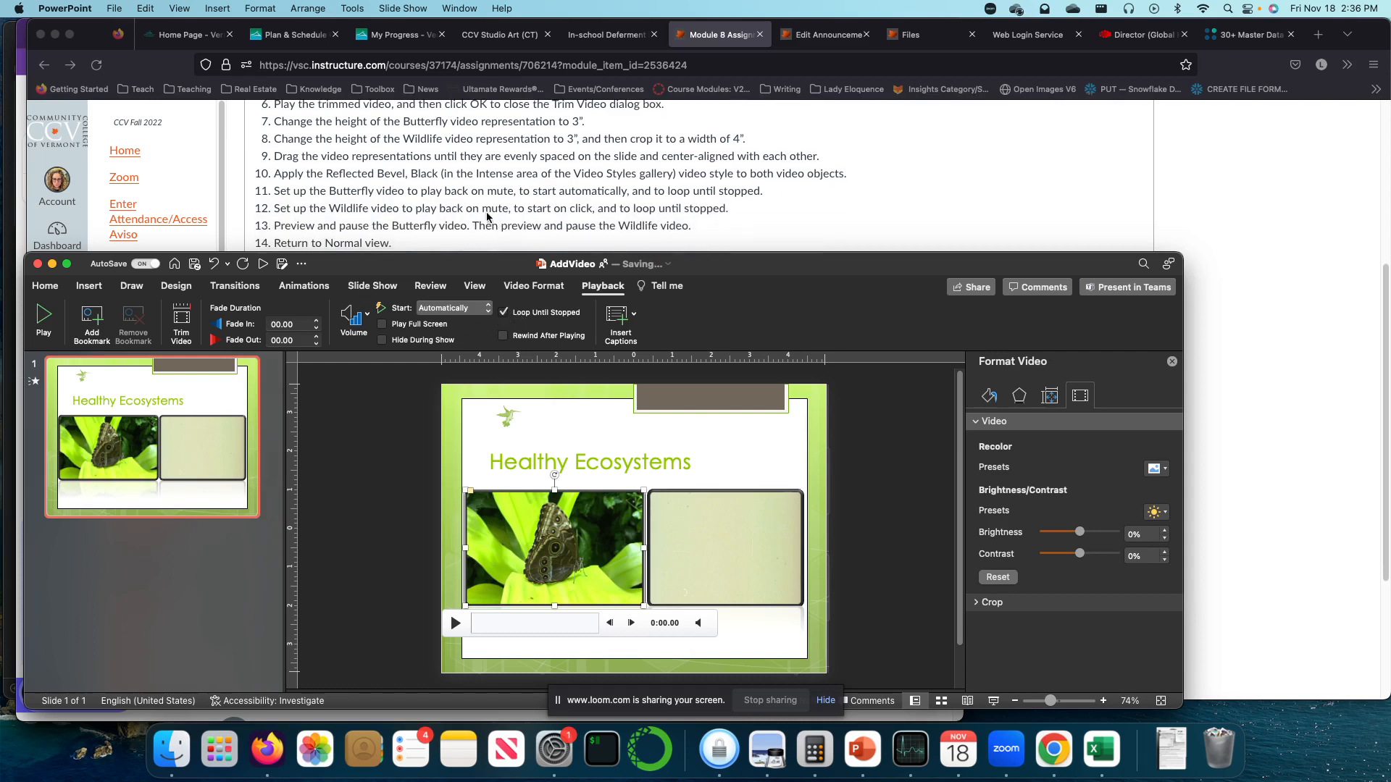
{"action": "left_click", "coordinate": [698, 568]}
{"action": "left_click", "coordinate": [353, 314]}
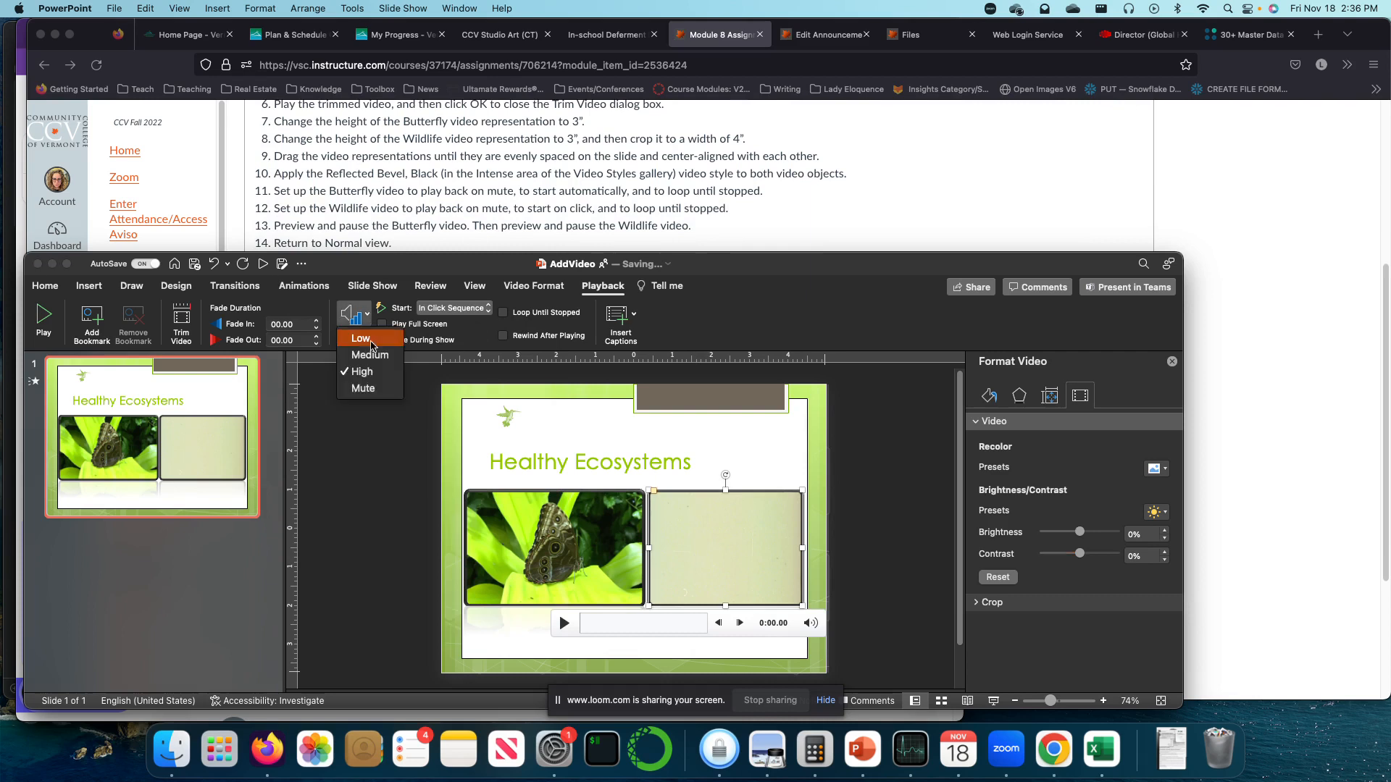
{"action": "left_click", "coordinate": [372, 389]}
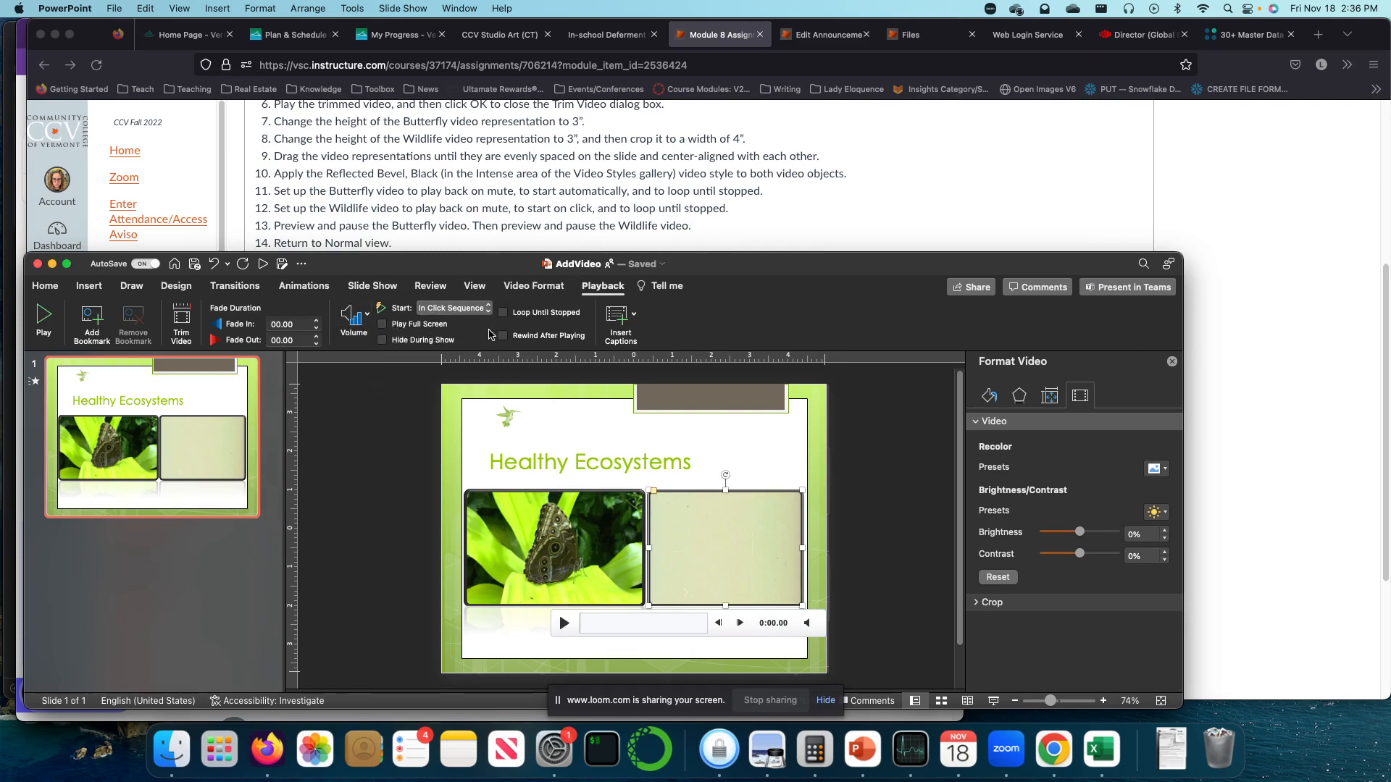
{"action": "left_click", "coordinate": [455, 309]}
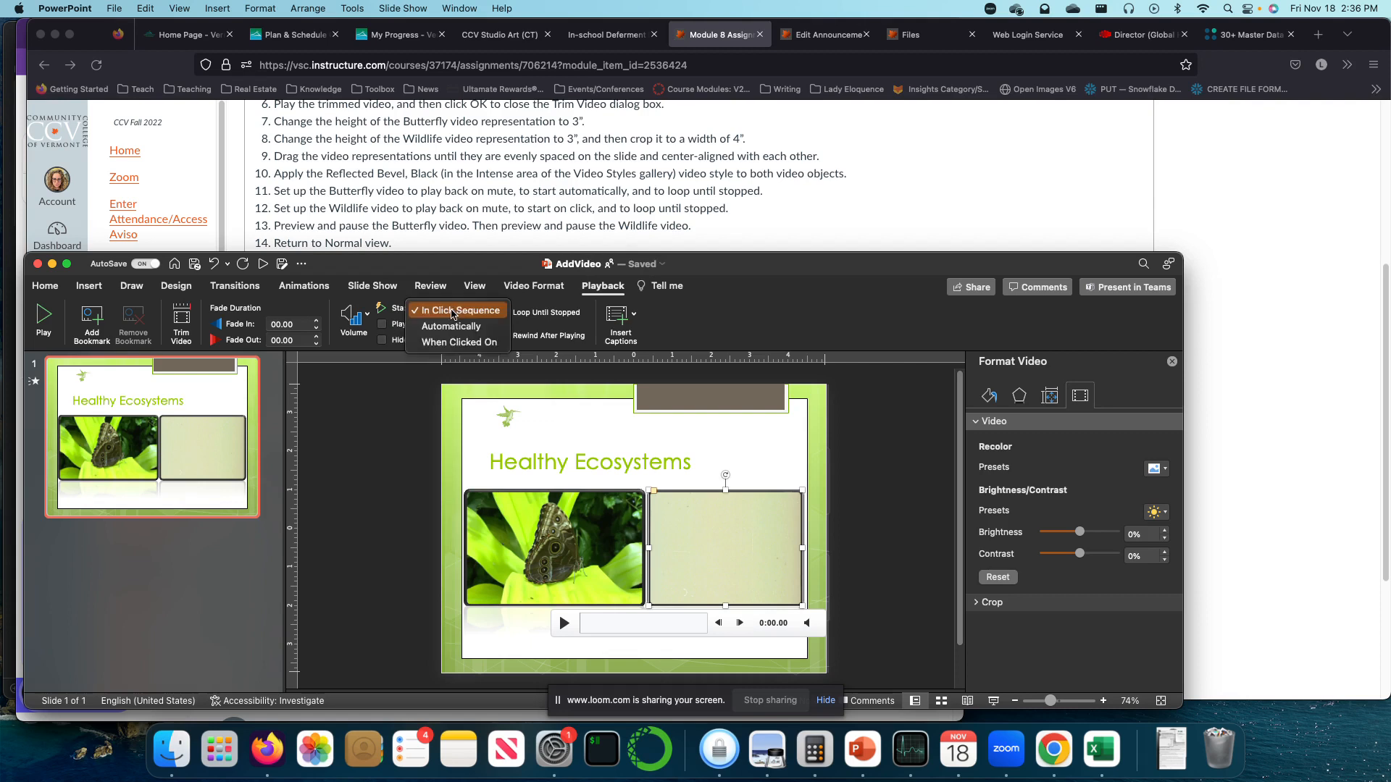
{"action": "left_click", "coordinate": [458, 342]}
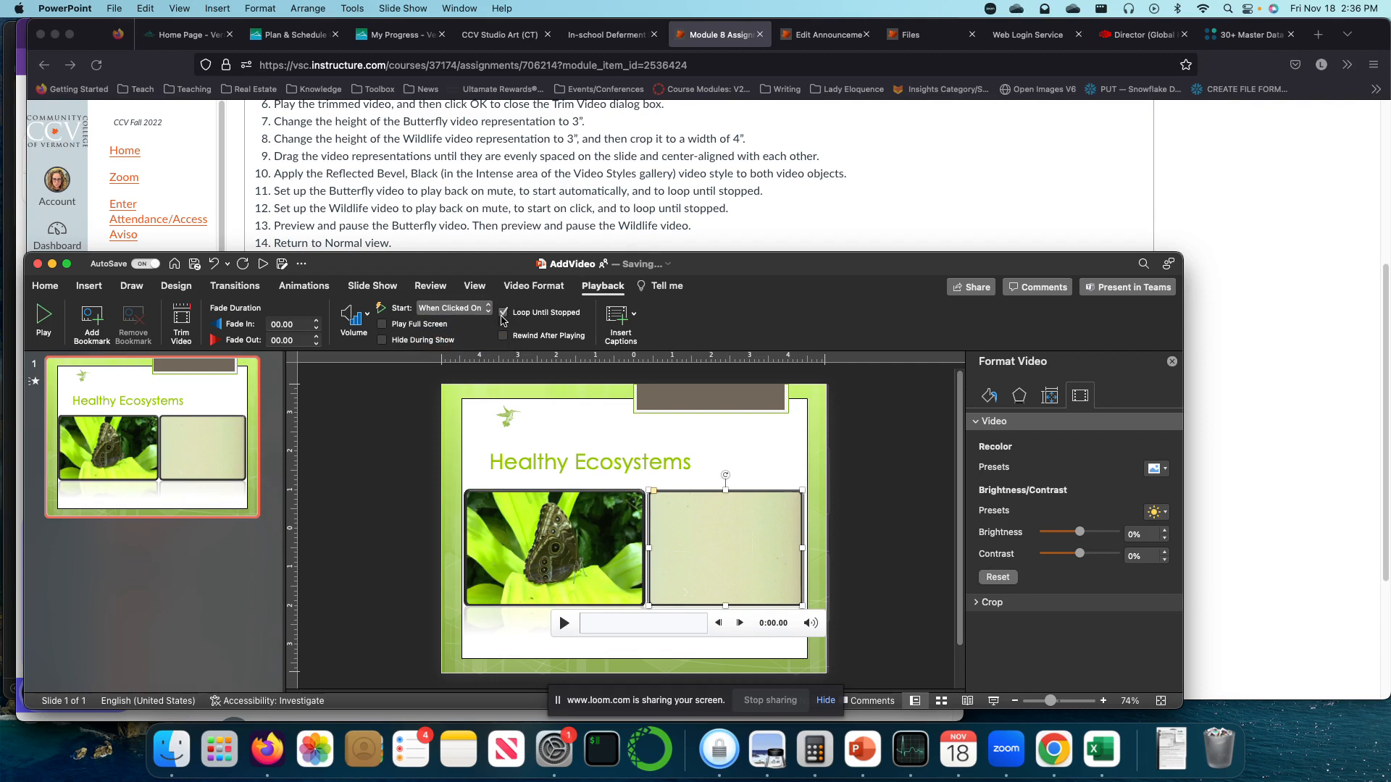
{"action": "left_click", "coordinate": [503, 319]}
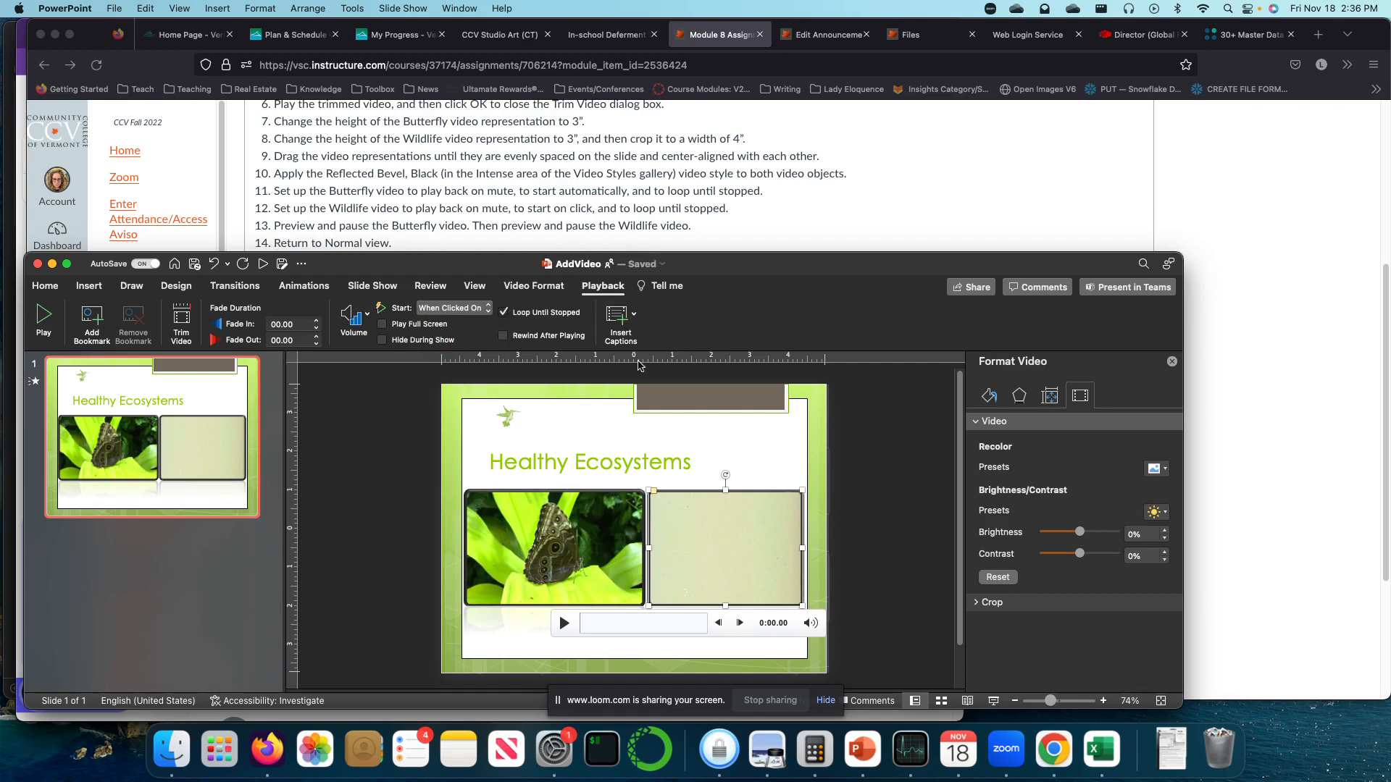
Preview the Butterfly video on the slide, then play and pause the Wildlife video
{"action": "left_click", "coordinate": [532, 580]}
{"action": "left_click", "coordinate": [455, 623]}
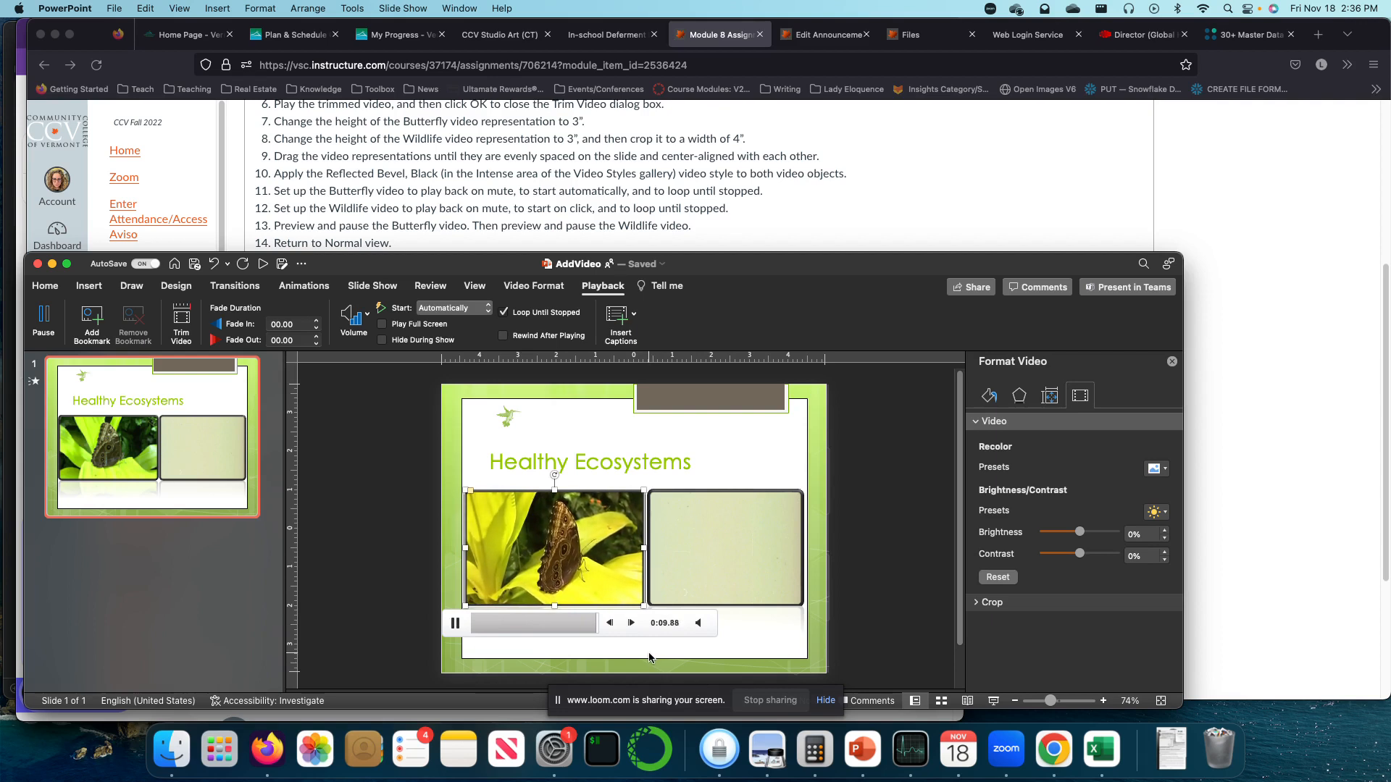
{"action": "left_click", "coordinate": [713, 573]}
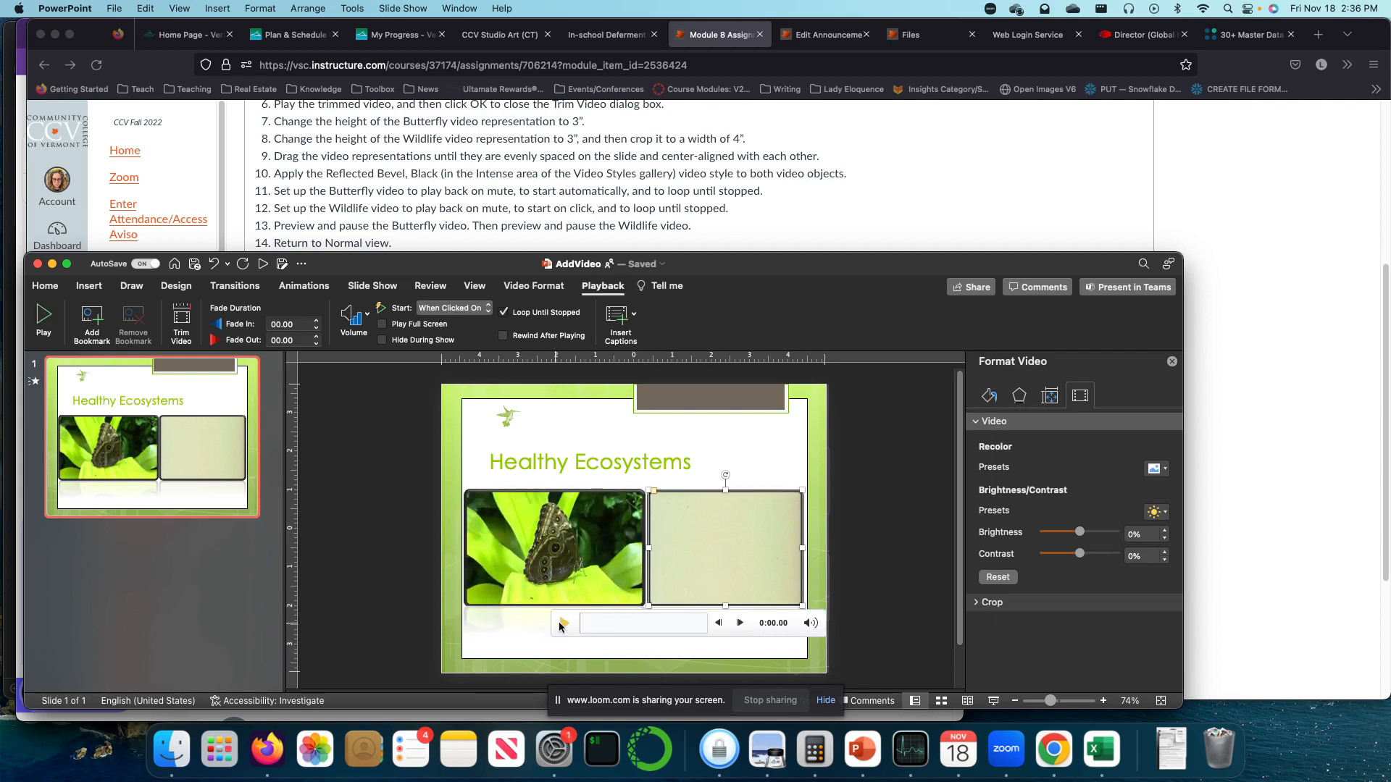
{"action": "left_click", "coordinate": [564, 623]}
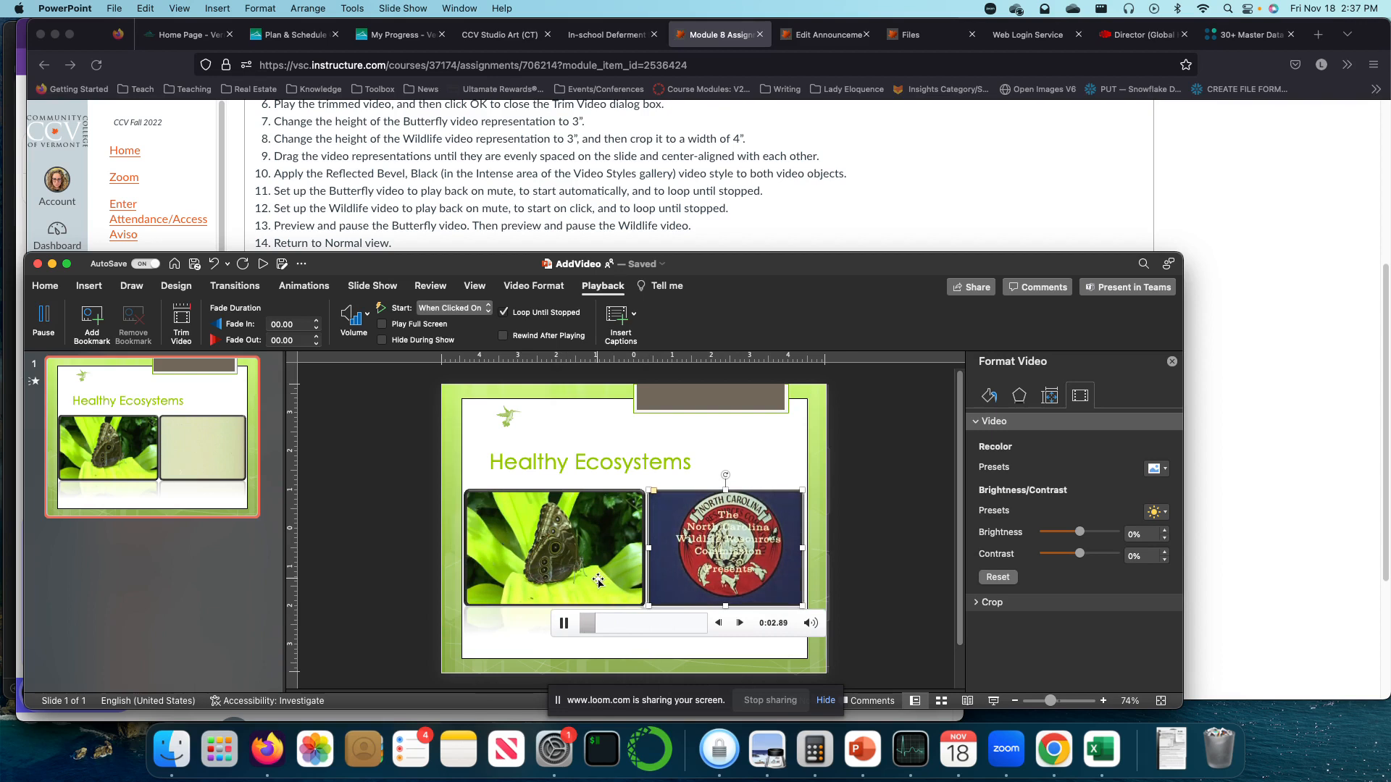
{"action": "left_click", "coordinate": [564, 623]}
Reapply Mute to the Wildlife video, replay it to check its sound, and pause it
{"action": "left_click", "coordinate": [355, 316]}
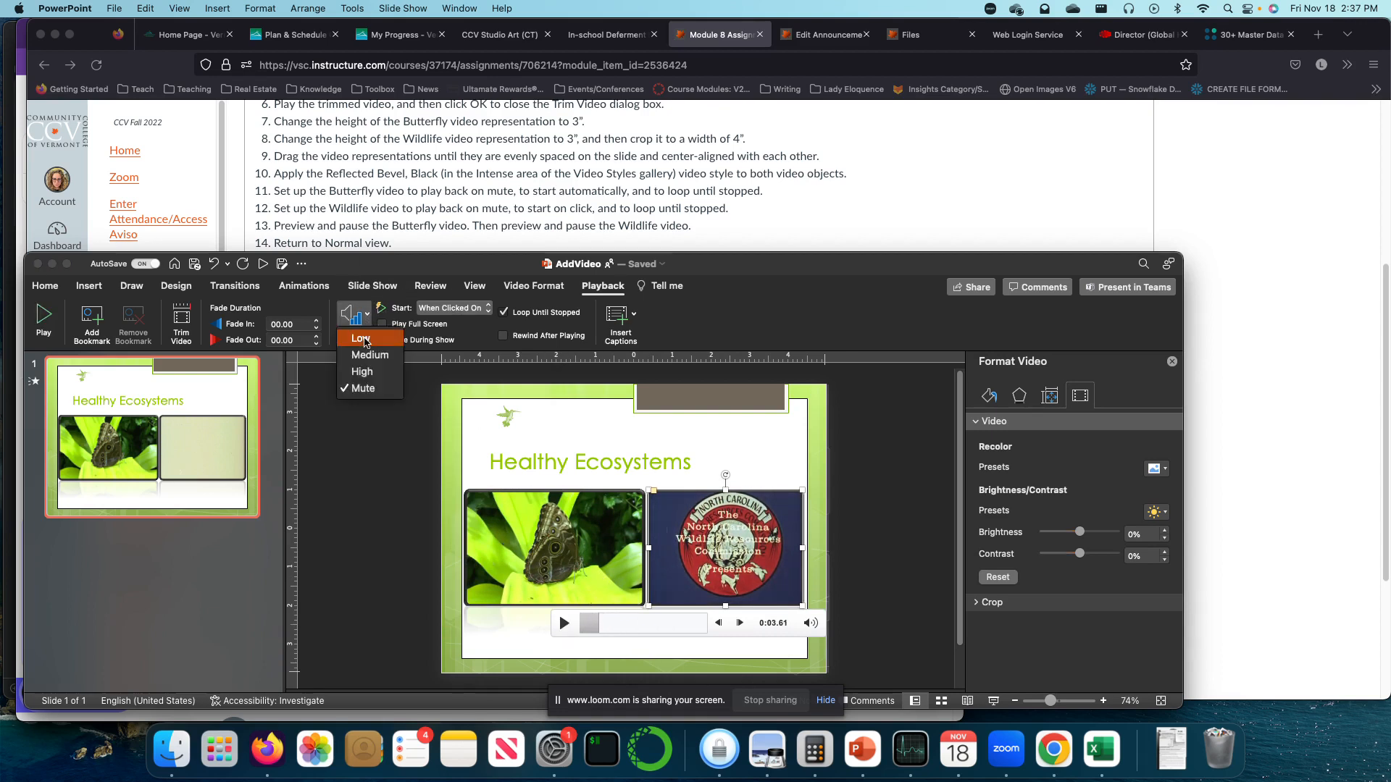
{"action": "left_click", "coordinate": [357, 387]}
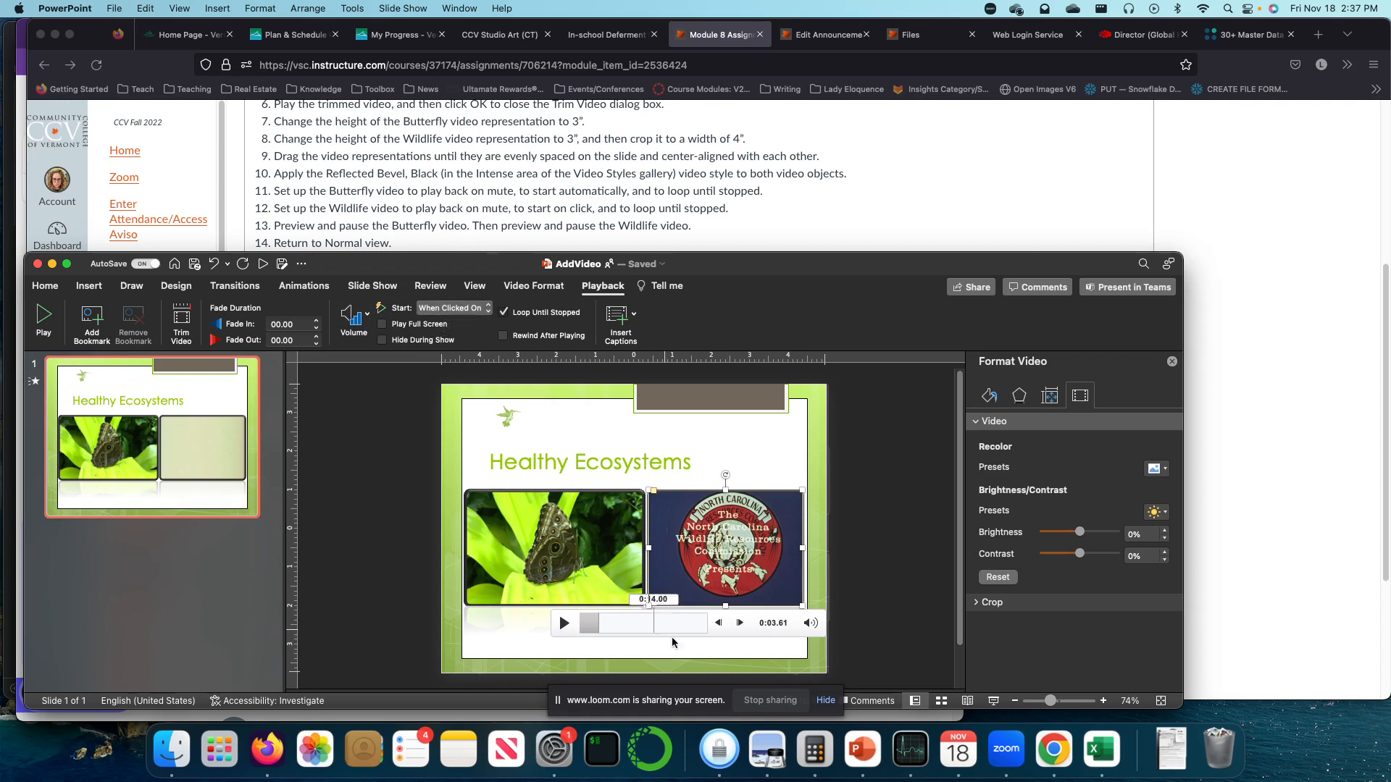
{"action": "left_click", "coordinate": [563, 624]}
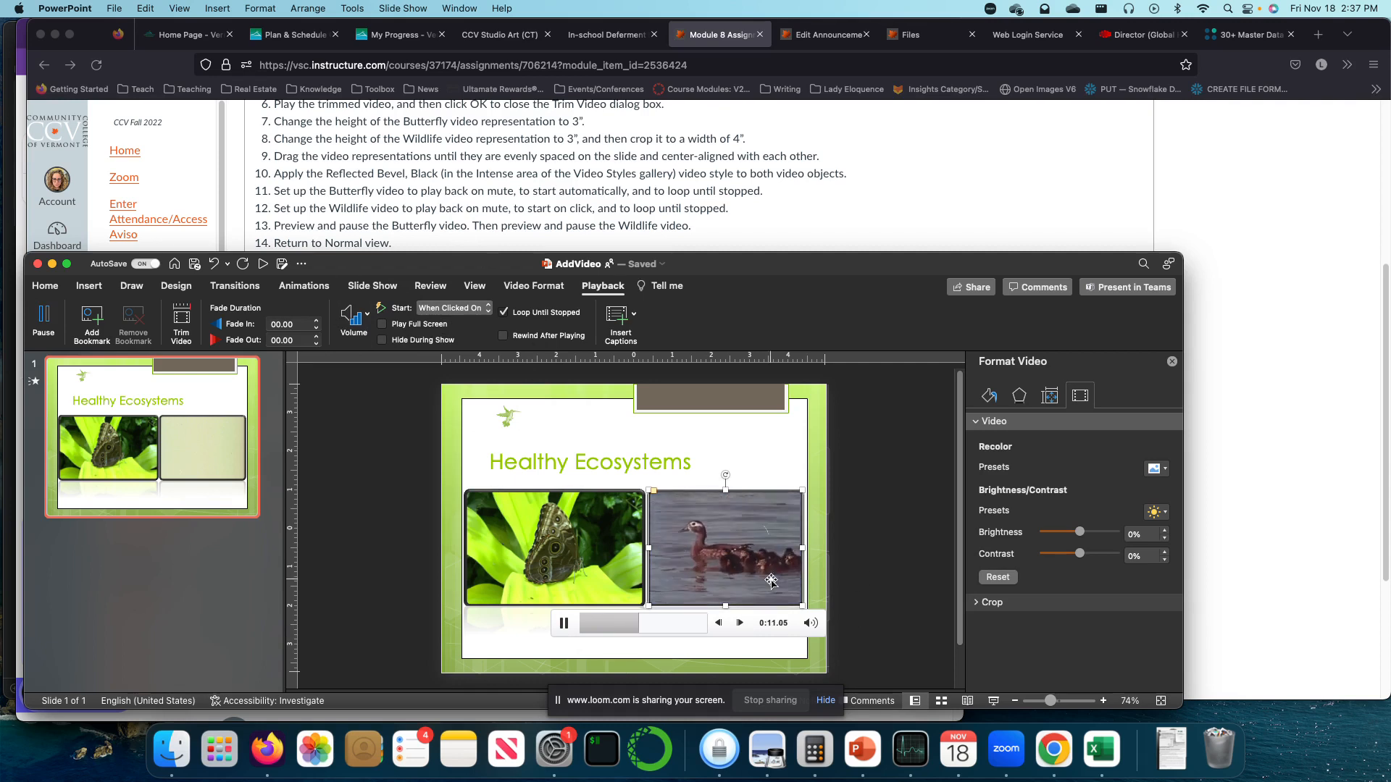
{"action": "left_click", "coordinate": [698, 626]}
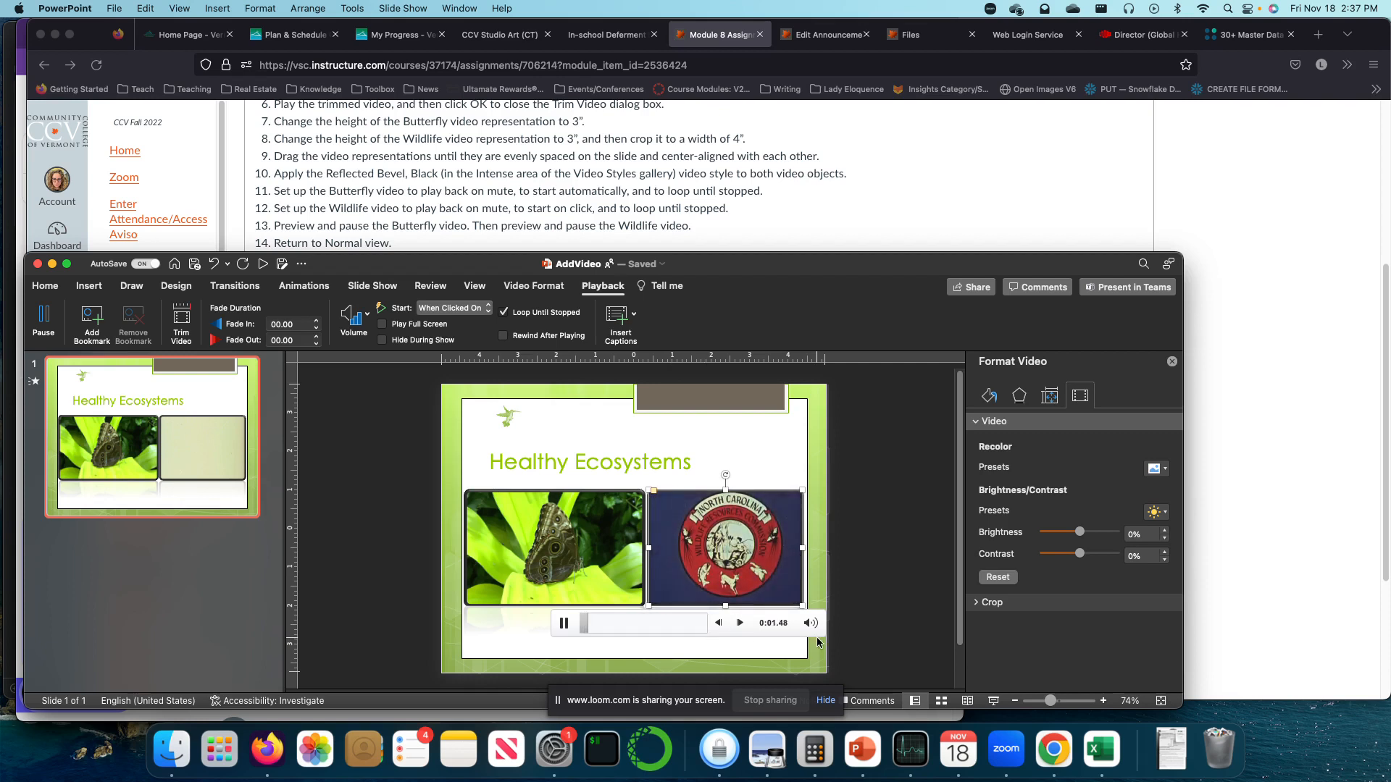
{"action": "left_click", "coordinate": [477, 309]}
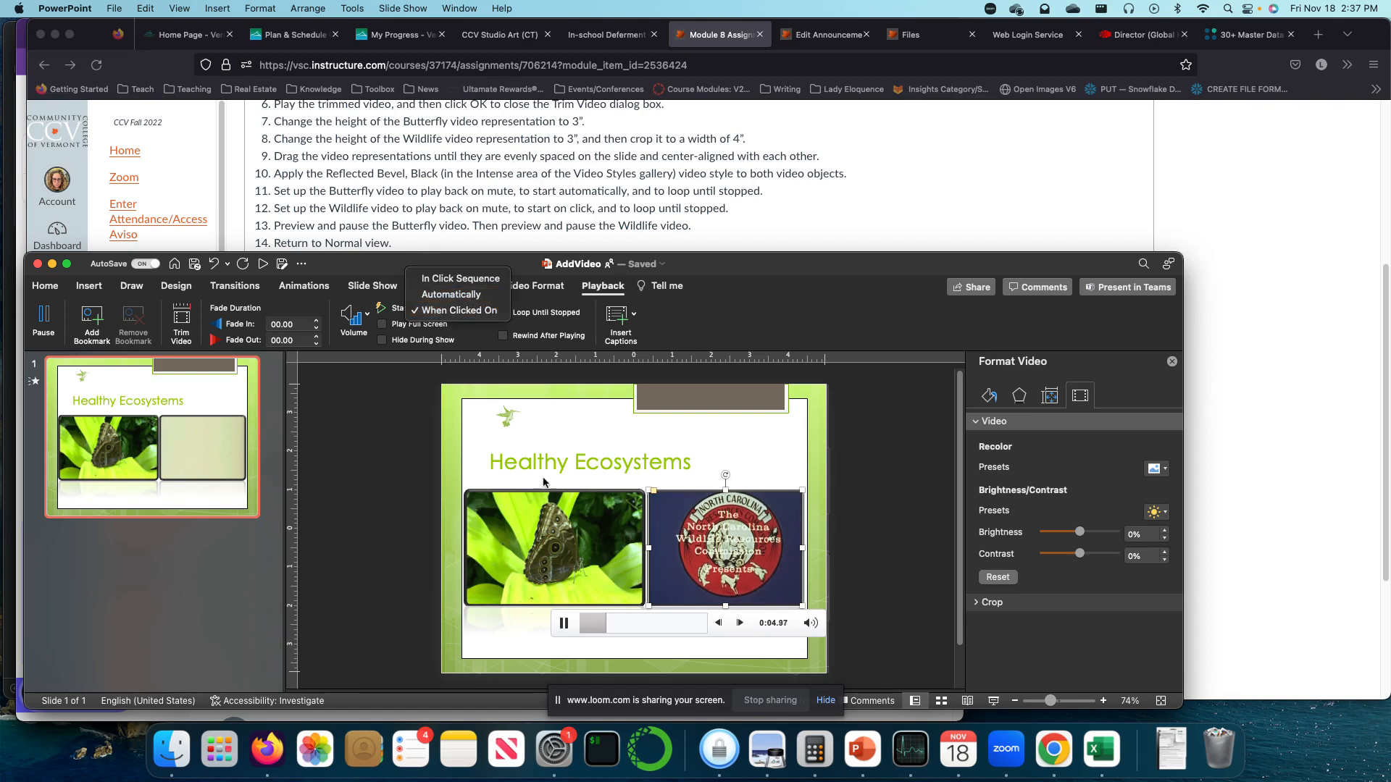
{"action": "left_click", "coordinate": [564, 627]}
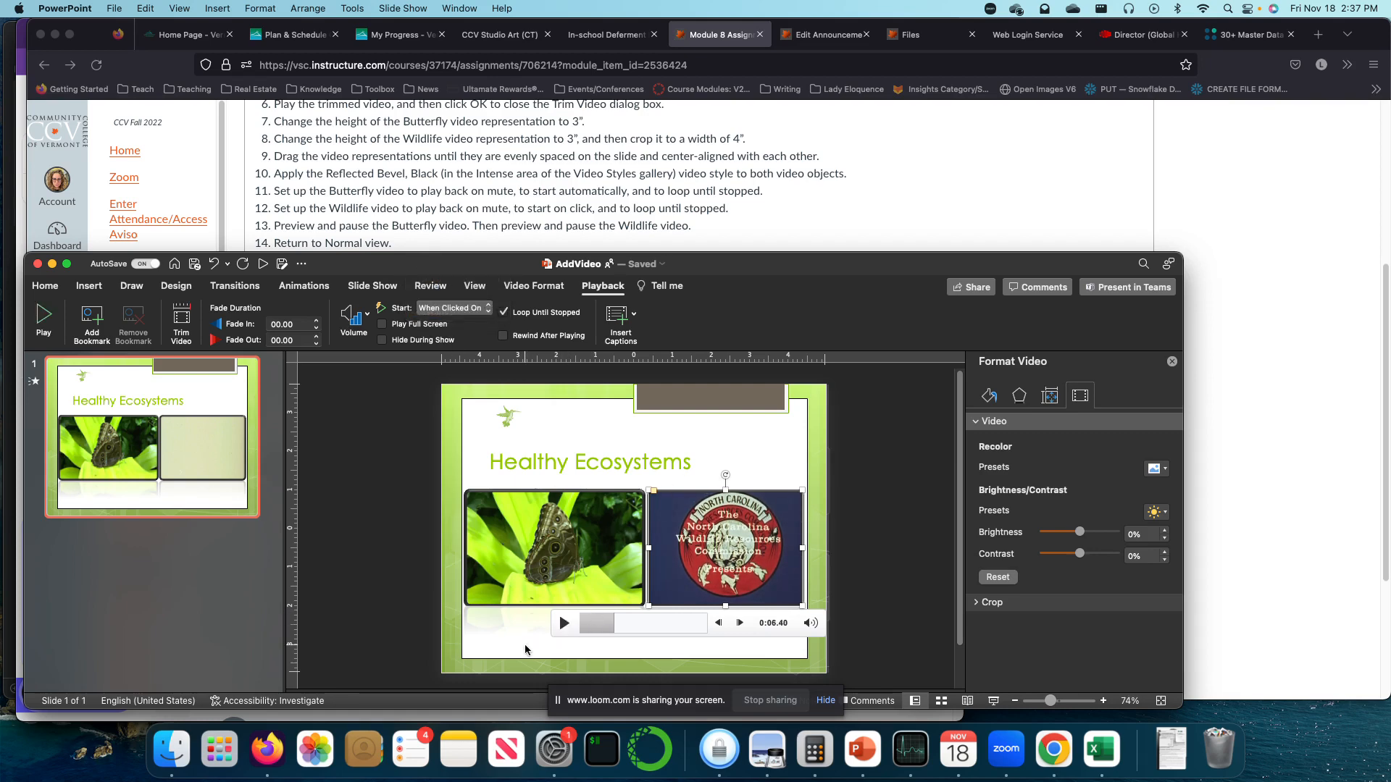
Reselect the Wildlife video and choose the Mute volume and When Clicked On start option again
{"action": "left_click", "coordinate": [526, 650]}
{"action": "left_click", "coordinate": [714, 550]}
{"action": "left_click", "coordinate": [353, 316]}
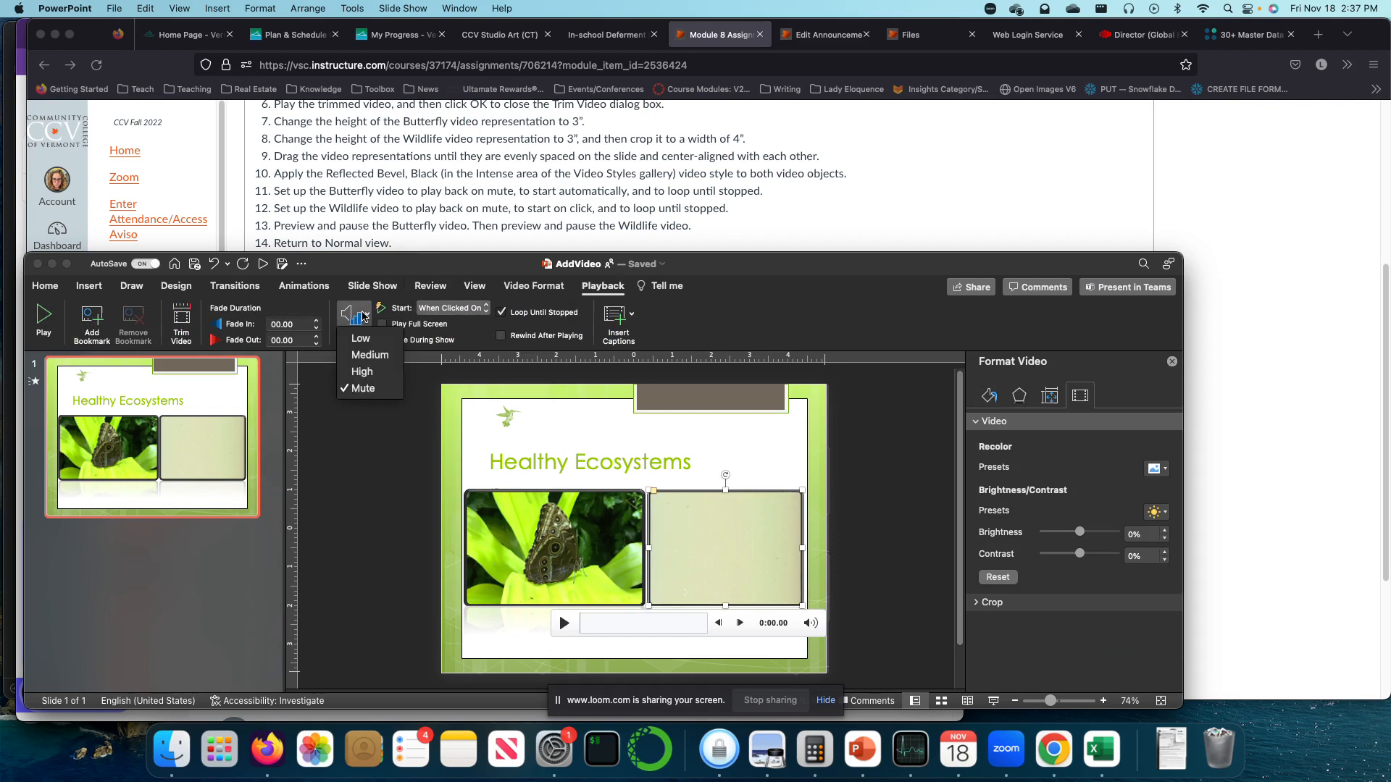
{"action": "left_click", "coordinate": [382, 387]}
{"action": "left_click", "coordinate": [451, 308]}
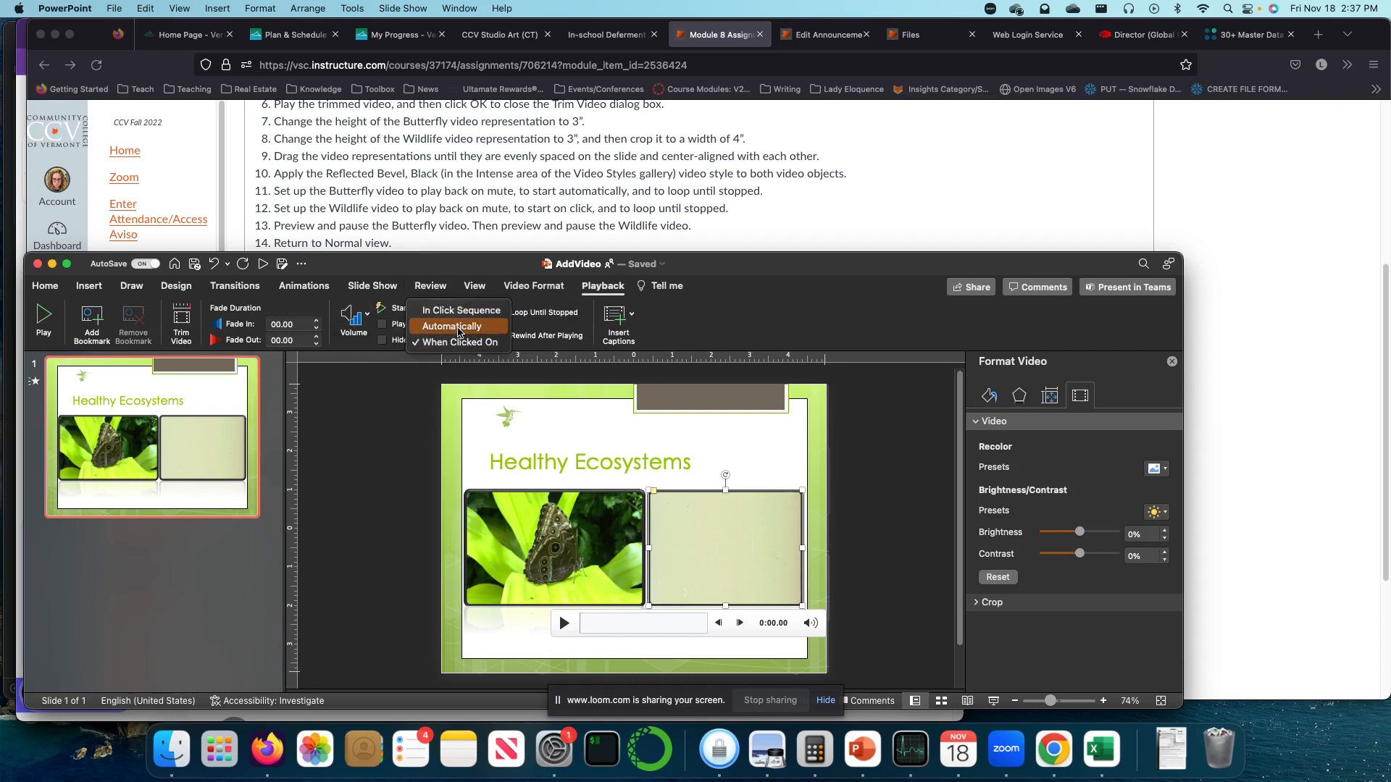
{"action": "left_click", "coordinate": [460, 342]}
{"action": "left_click", "coordinate": [519, 313]}
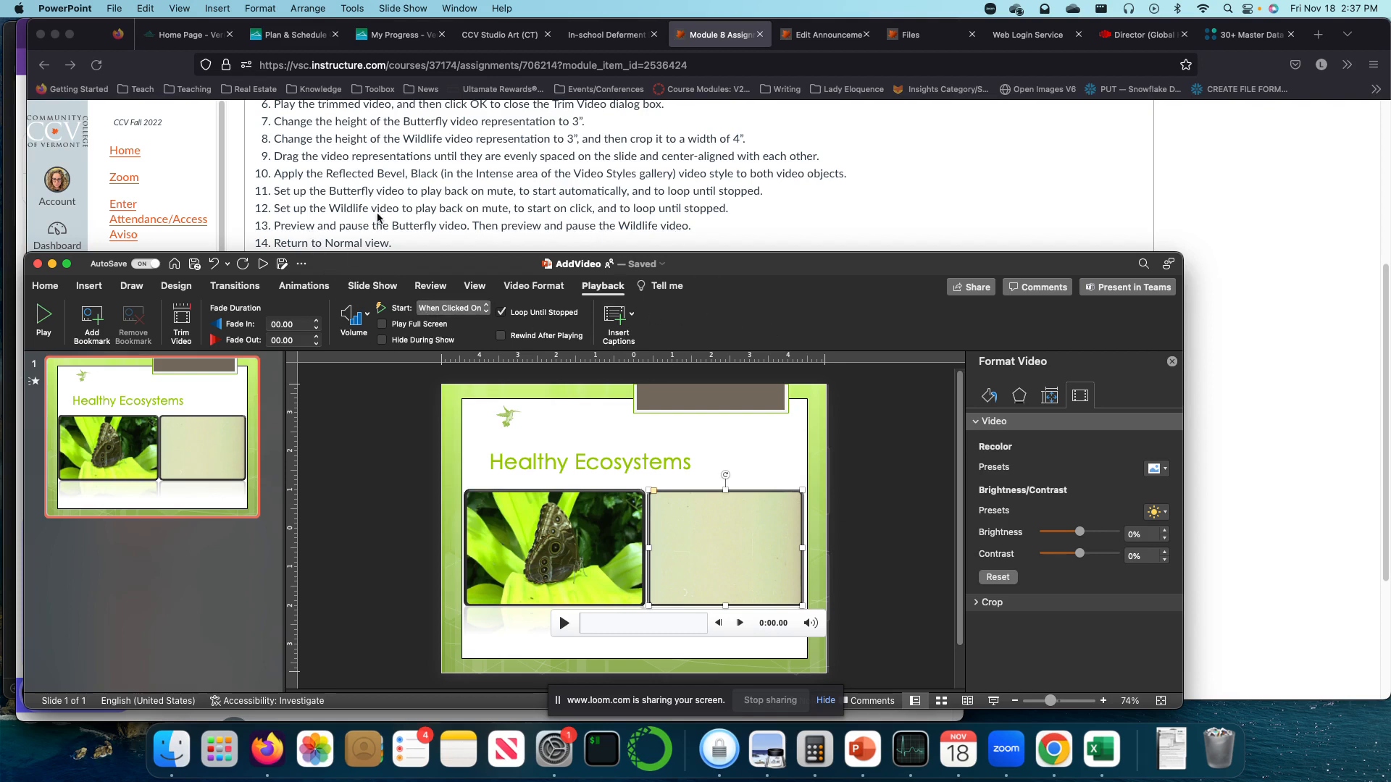
Preview the slide in Reading View, try to start the Wildlife video, and close the show
{"action": "scroll", "coordinate": [377, 217], "scroll_direction": "down", "scroll_amount": 2}
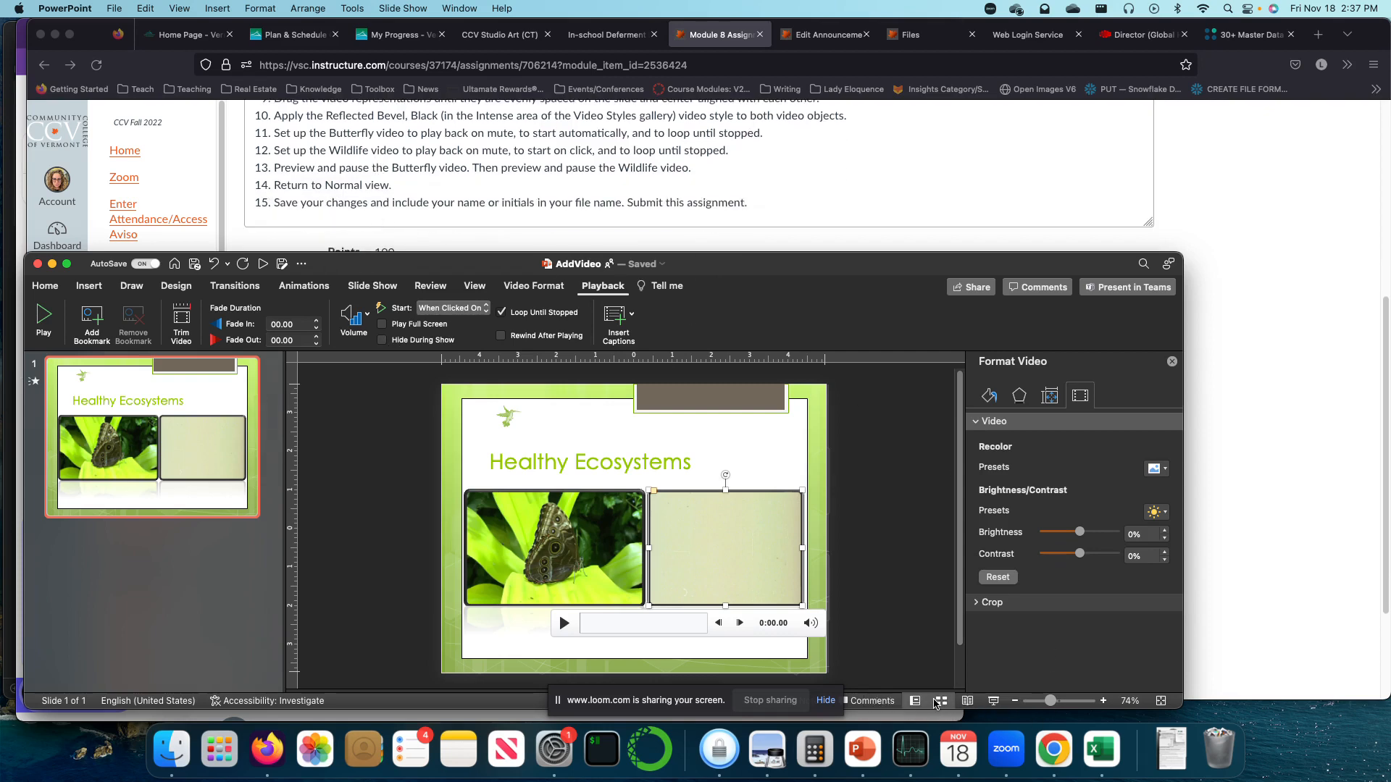
{"action": "left_click", "coordinate": [968, 700]}
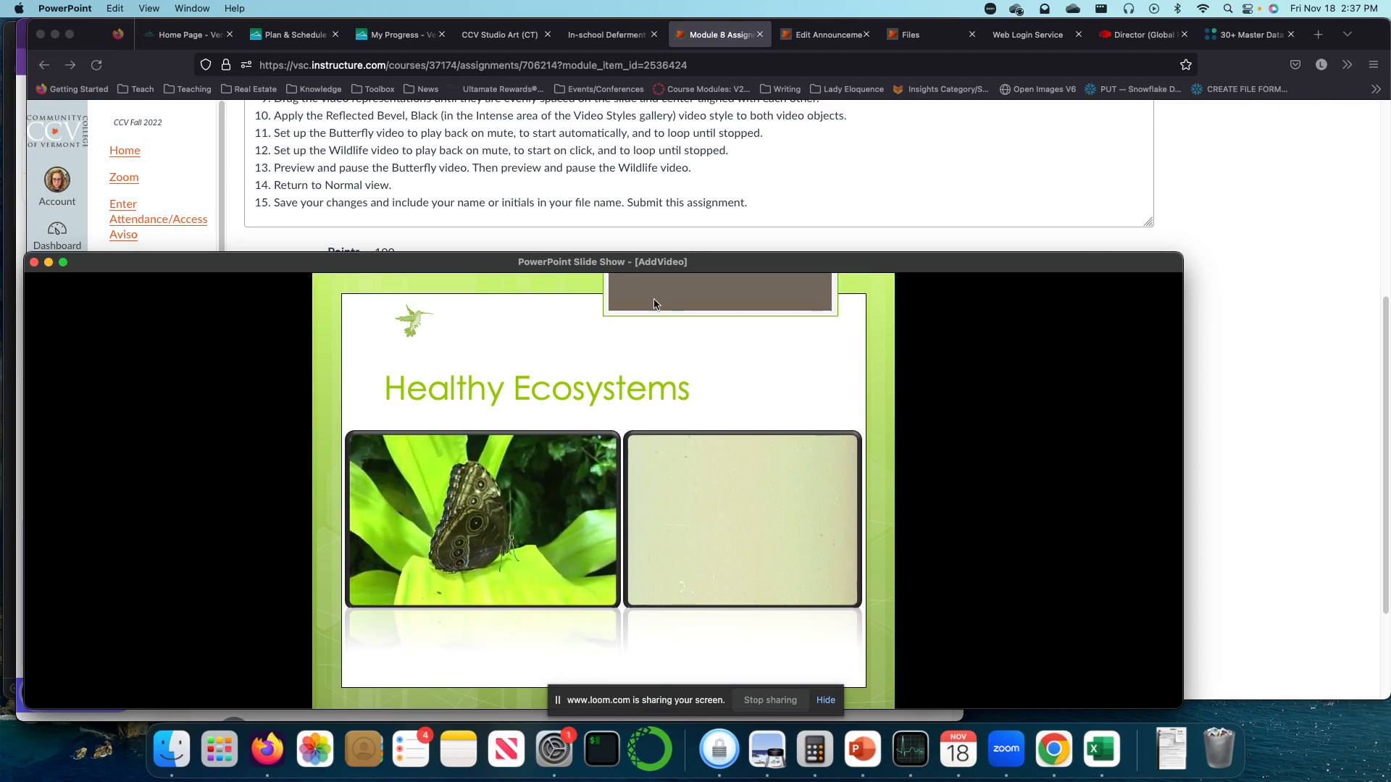
{"action": "mouse_move", "coordinate": [428, 497]}
{"action": "left_click", "coordinate": [659, 592]}
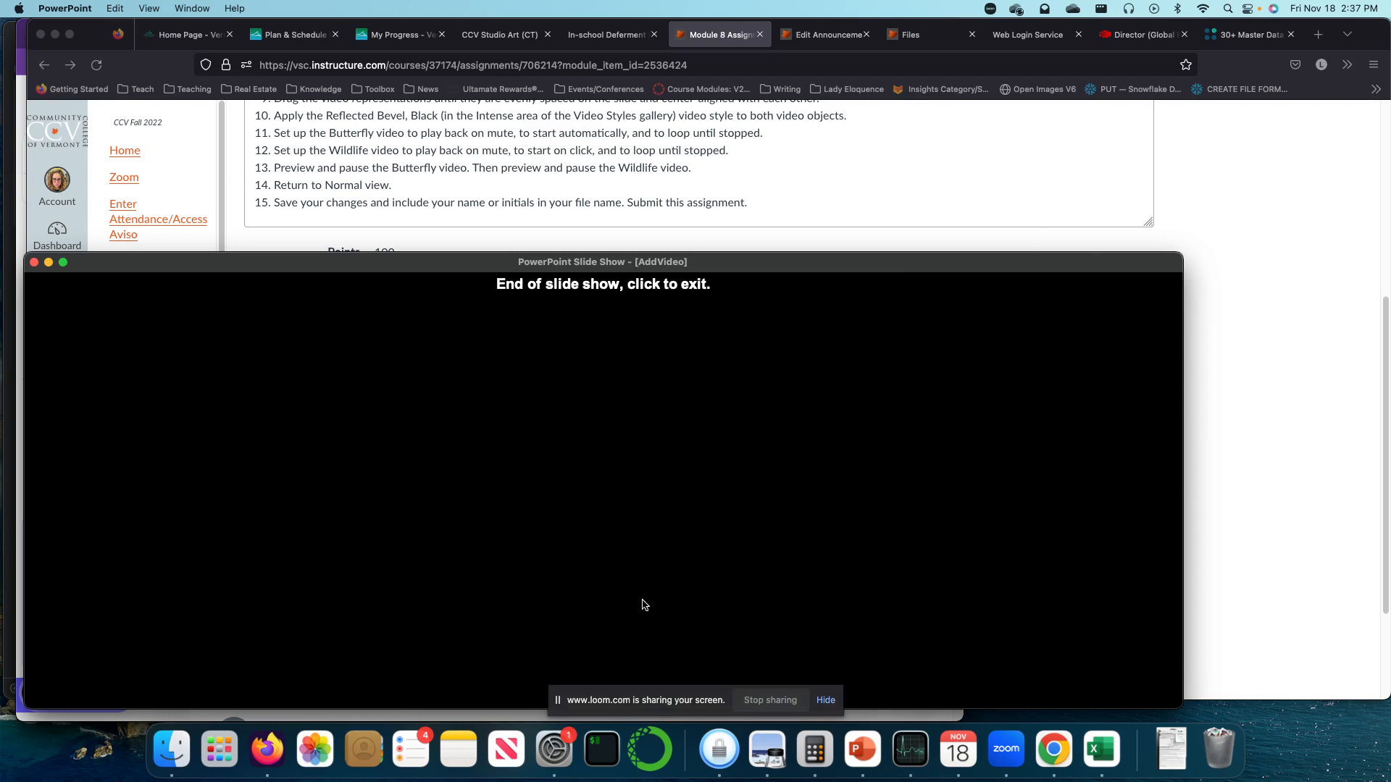
{"action": "left_click", "coordinate": [35, 261]}
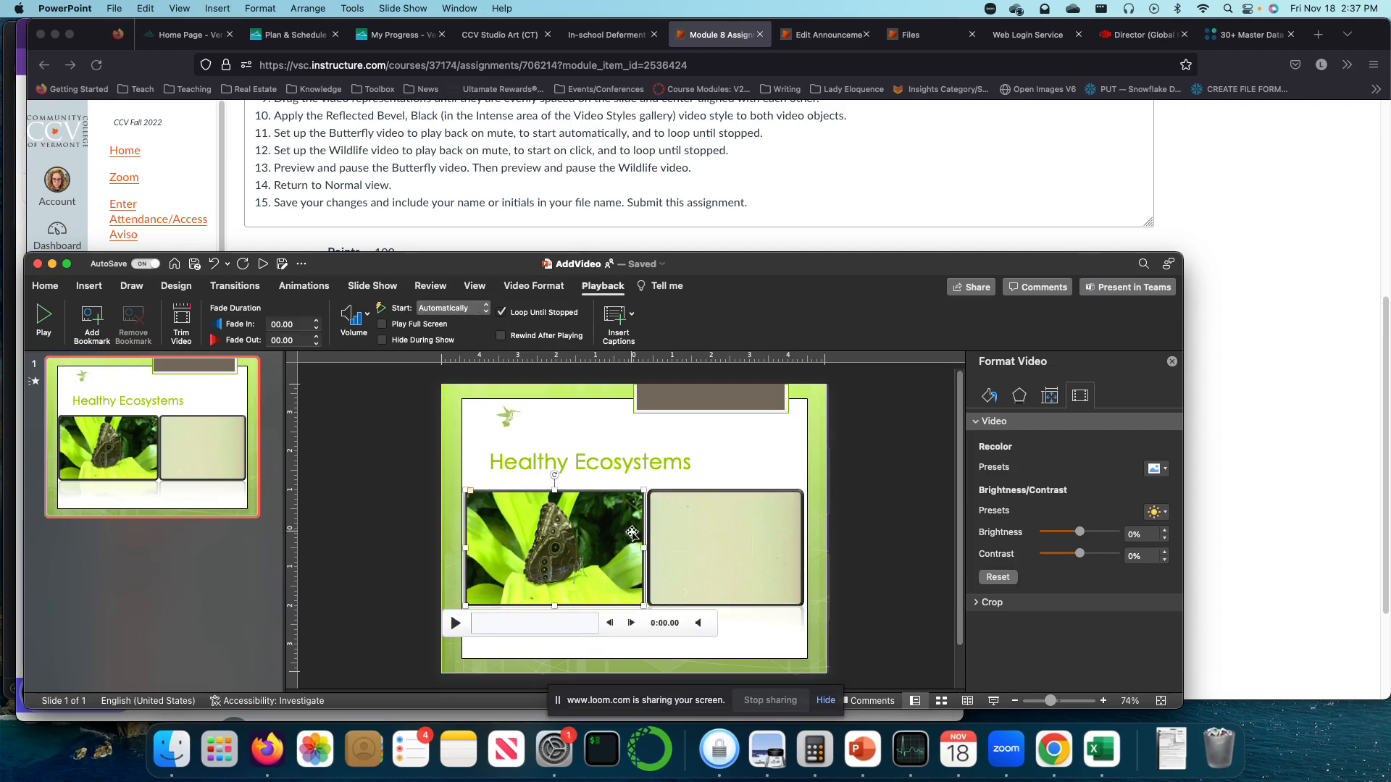
Run the slide in Reading View again, play the Wildlife video, and return to Normal view
{"action": "left_click", "coordinate": [183, 406]}
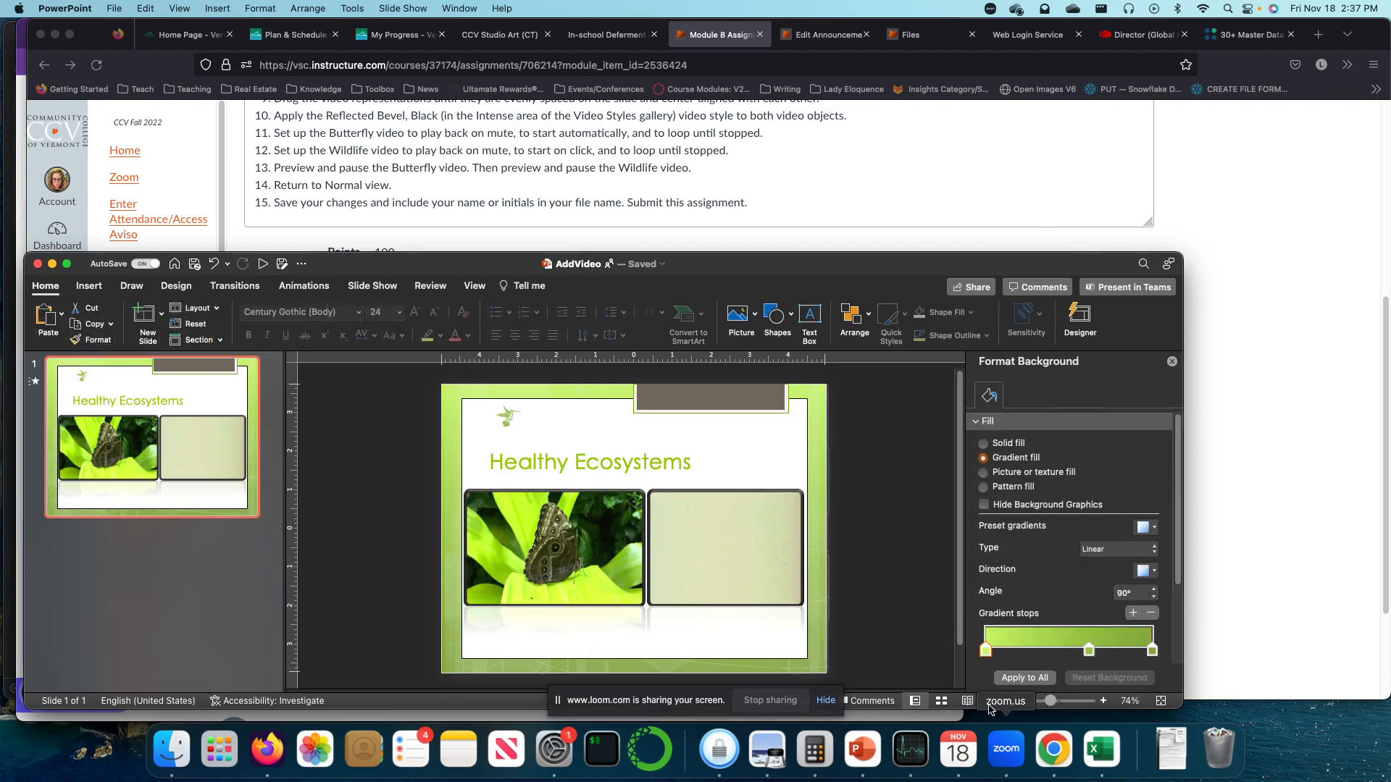
{"action": "left_click", "coordinate": [966, 702]}
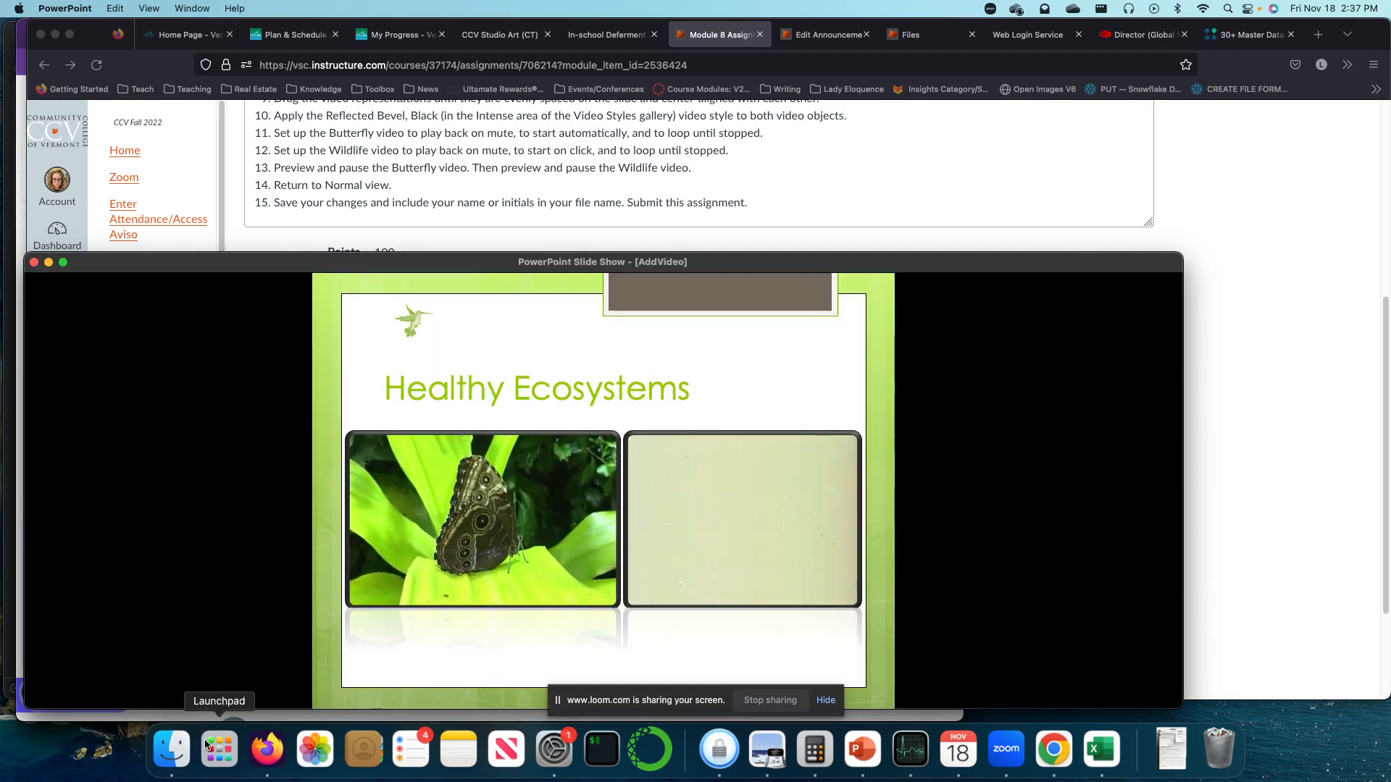
{"action": "left_click", "coordinate": [649, 598]}
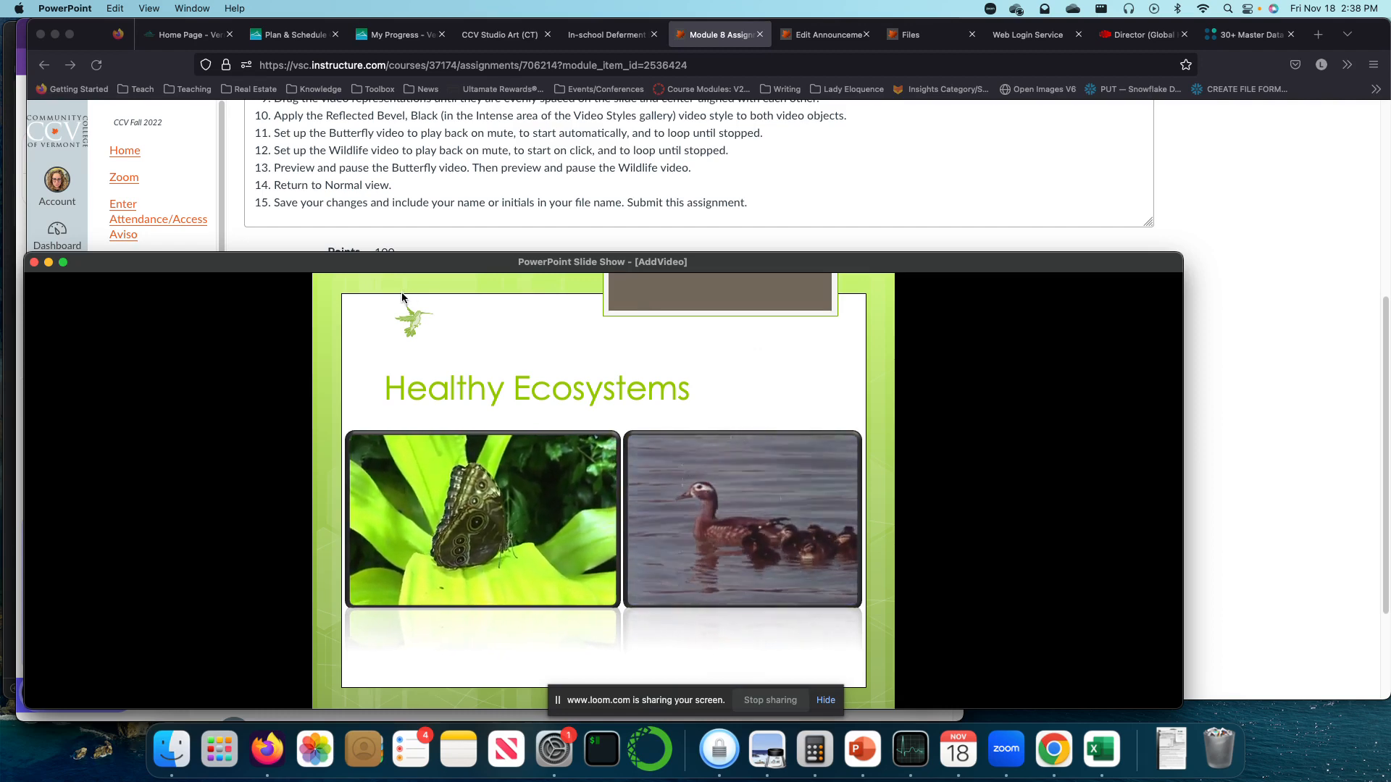
{"action": "key", "text": "Escape"}
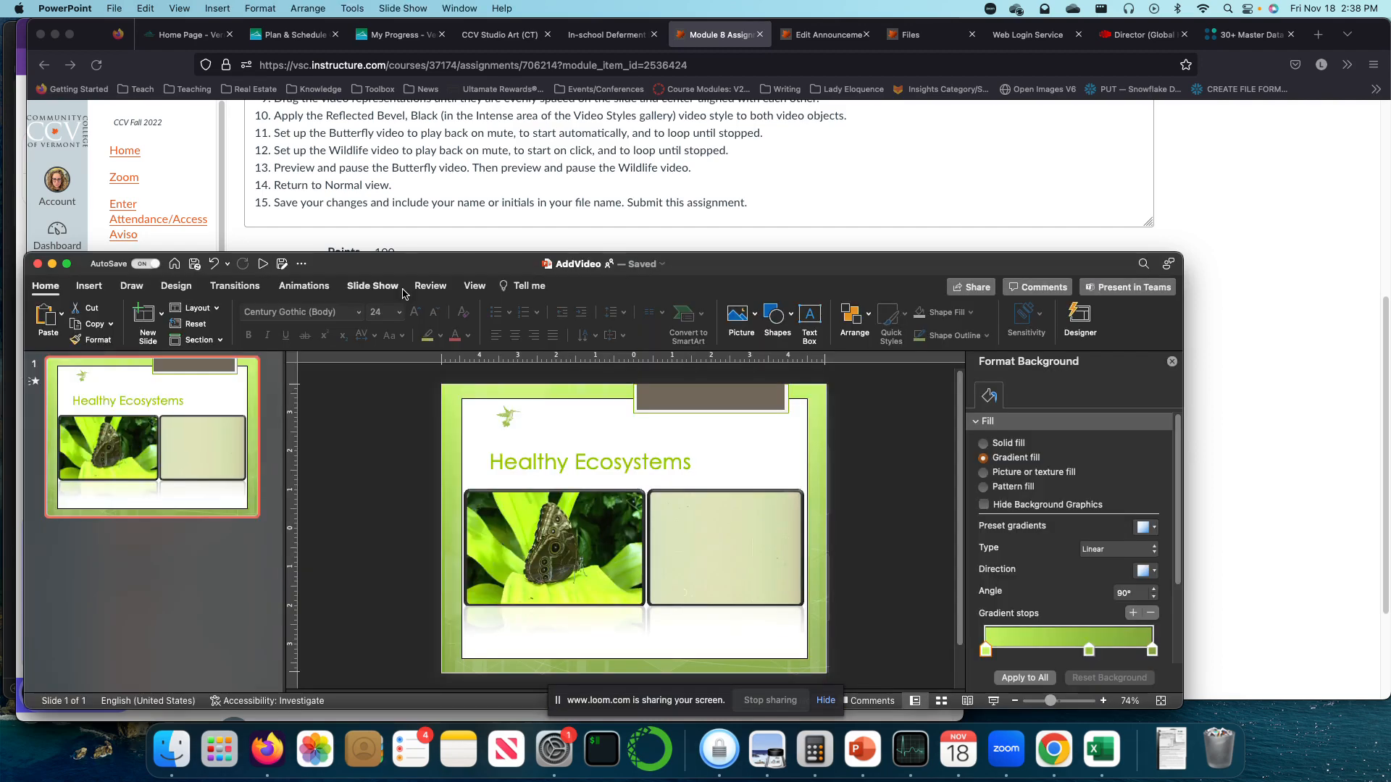
Start saving a copy of the presentation in the Module8 folder, entering Mod8Assign13 as its name
{"action": "left_click", "coordinate": [281, 264]}
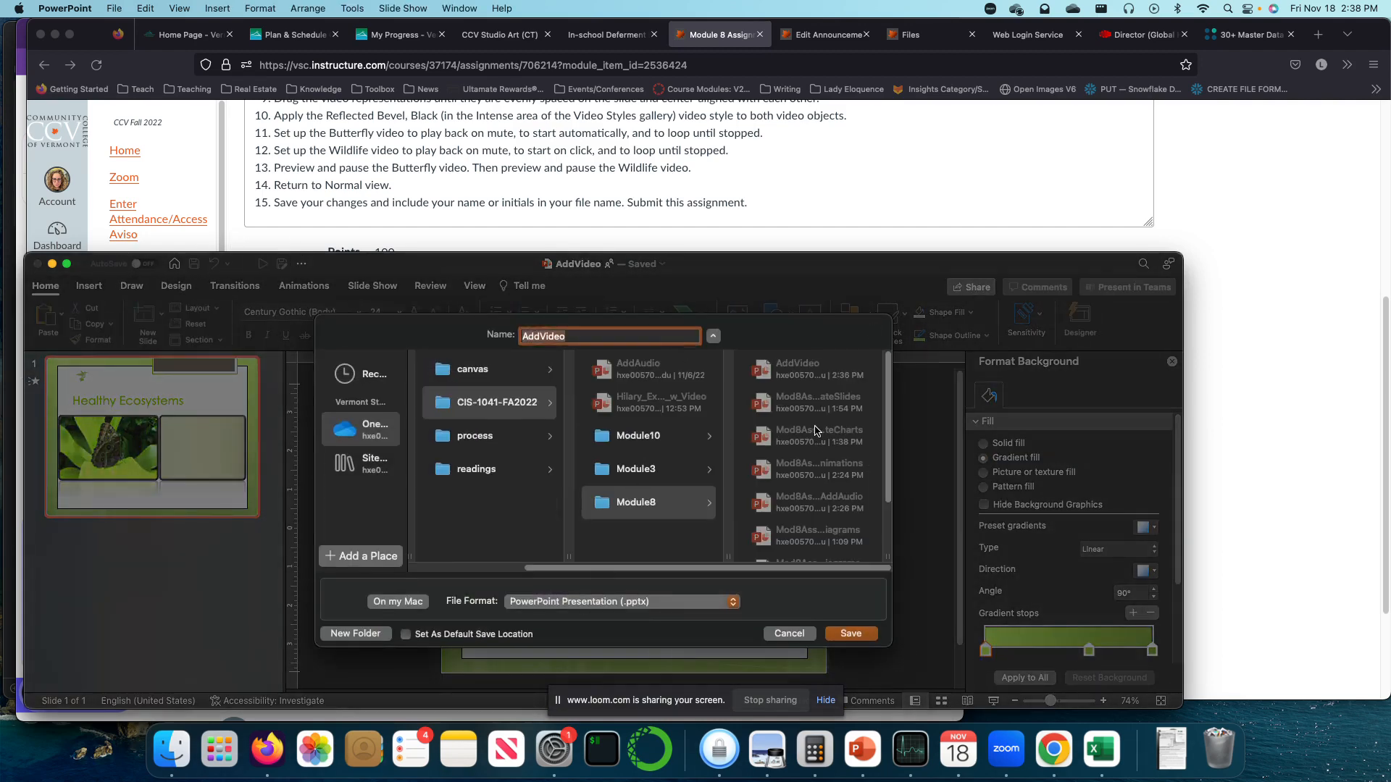
{"action": "type", "text": "M"}
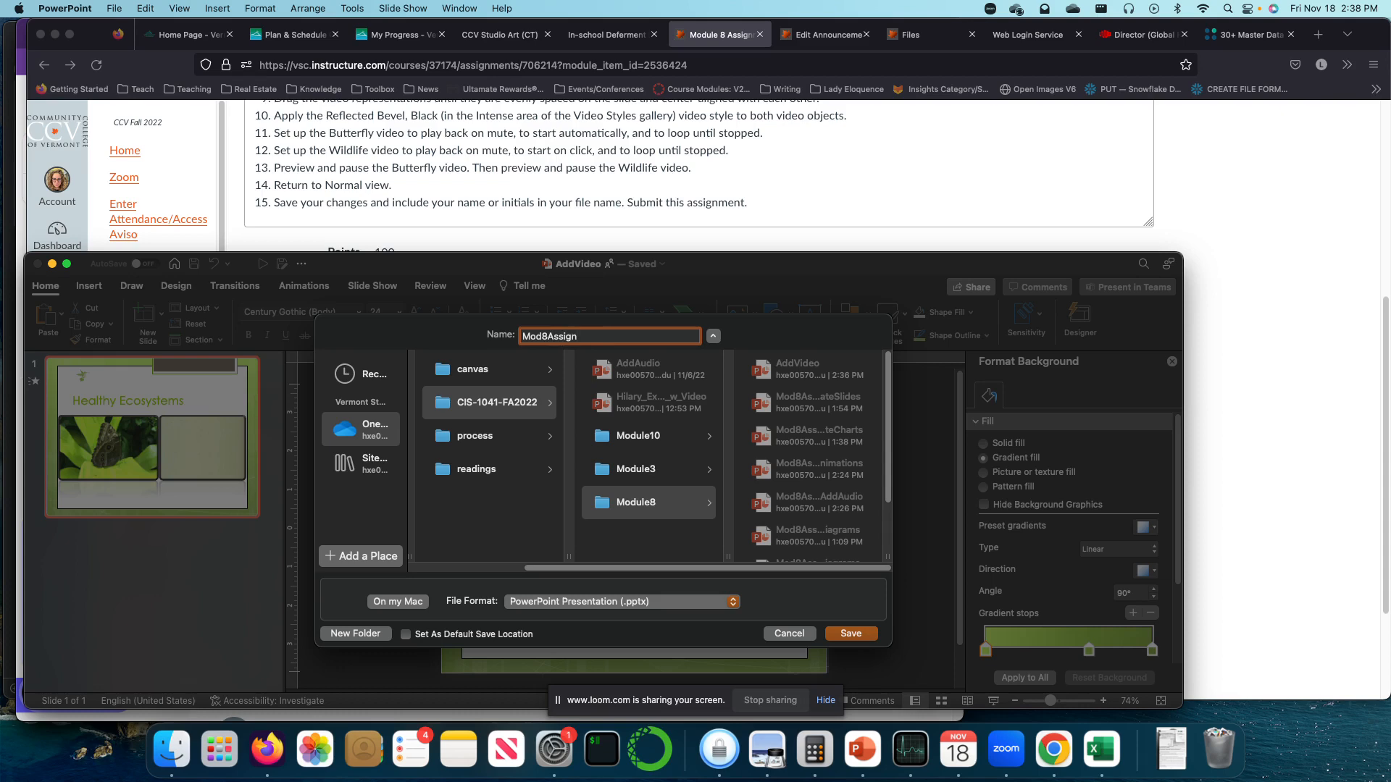
{"action": "type", "text": "od8Assign"}
{"action": "scroll", "coordinate": [662, 170], "scroll_direction": "up", "scroll_amount": 5}
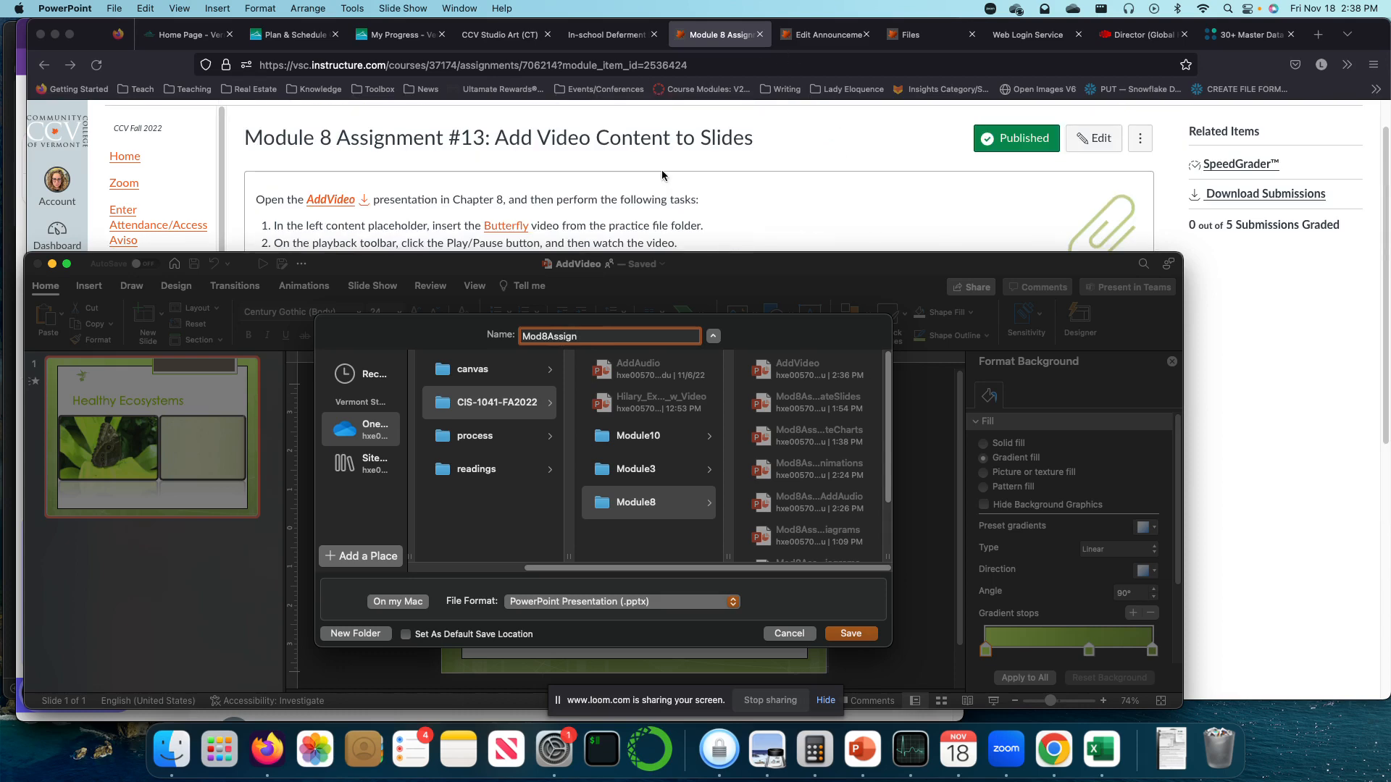
{"action": "type", "text": "13"}
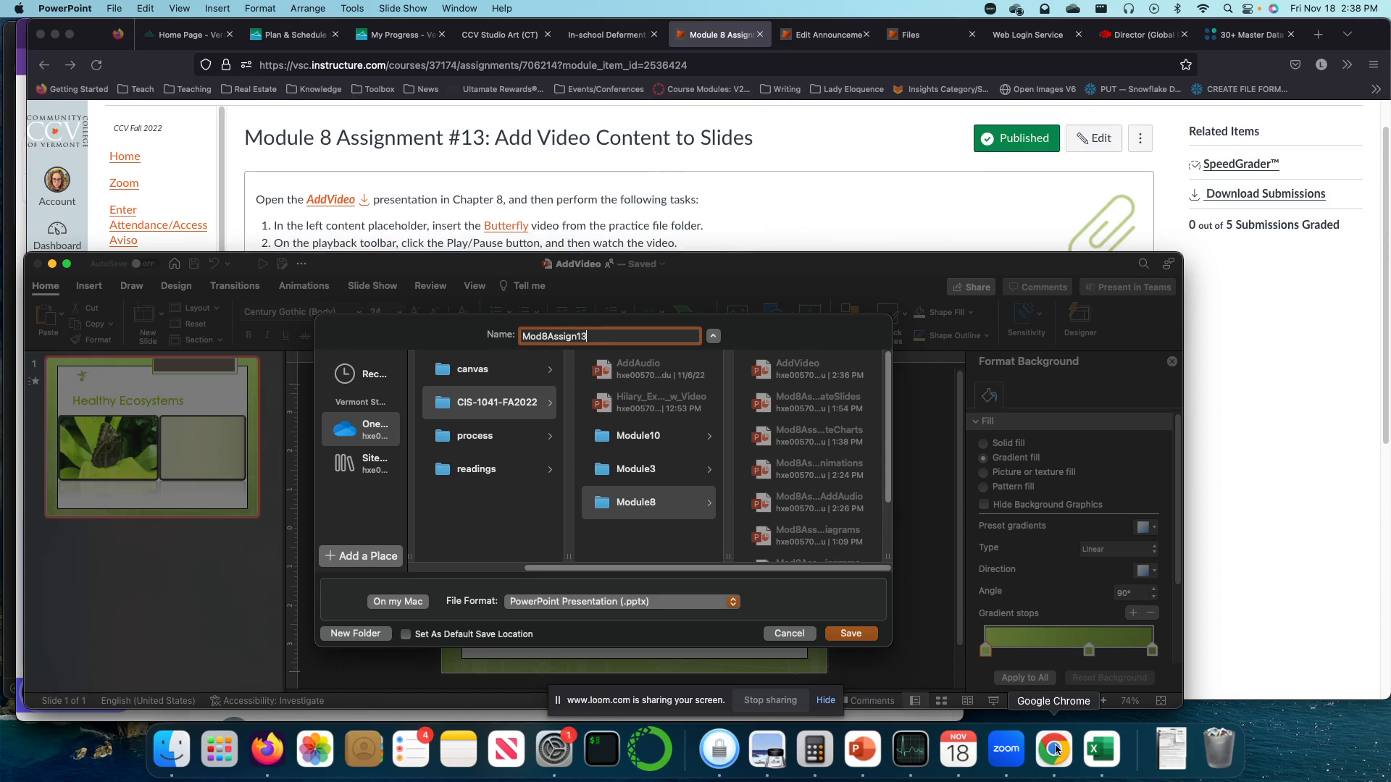